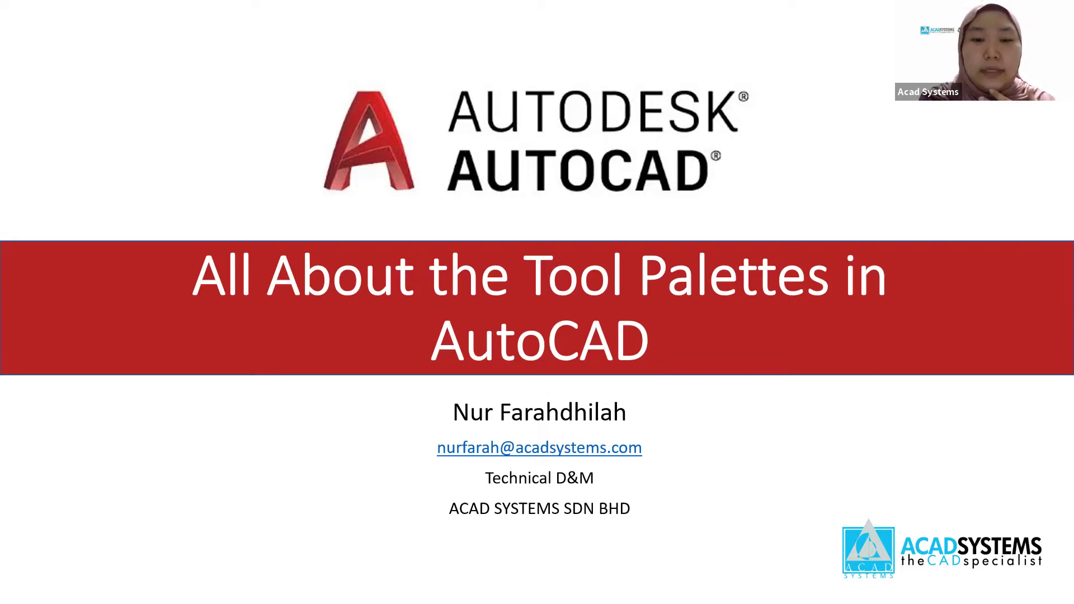
Advance the slideshow from the title slide to the Lesson Agendas slide.
left_click(496, 173)
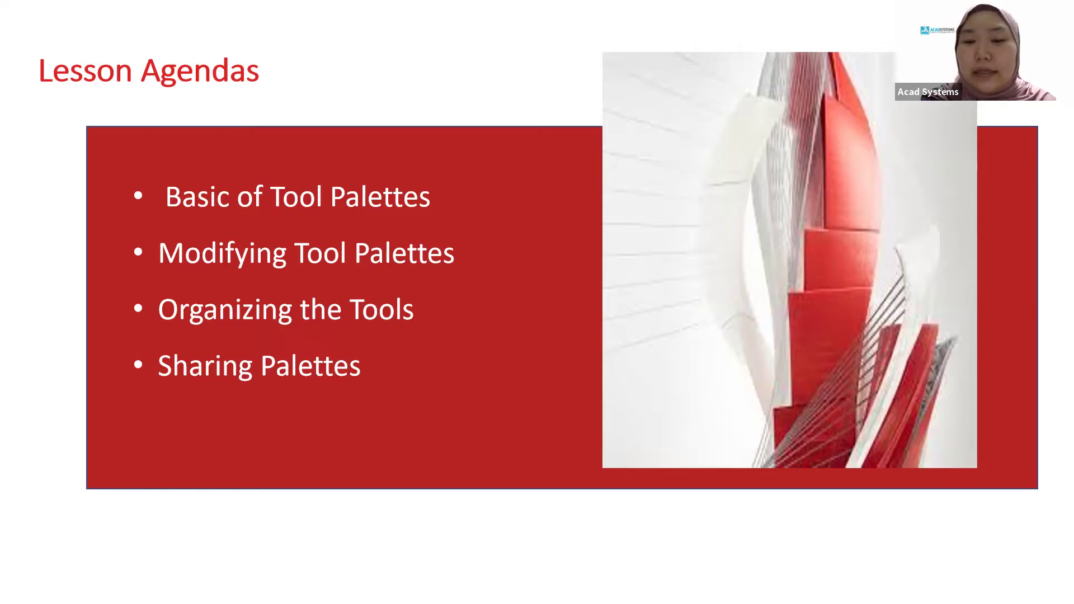
Move the slideshow forward one slide toward Basic of Tool Palettes.
key("Right")
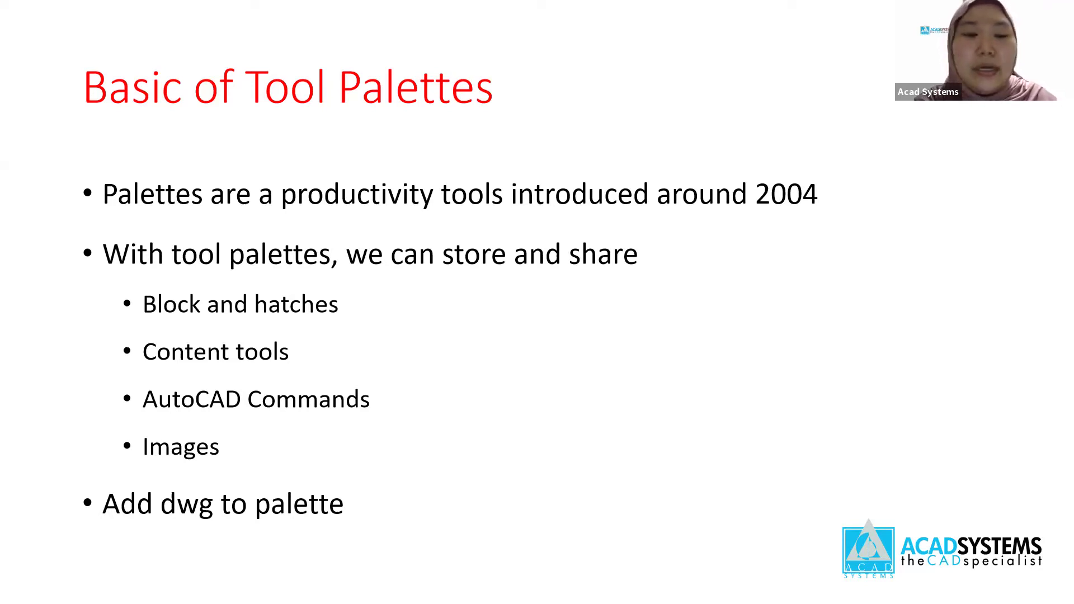
Step past Modifying Tool Palettes to Sharing Palettes, then exit to the editing view.
key("Right")
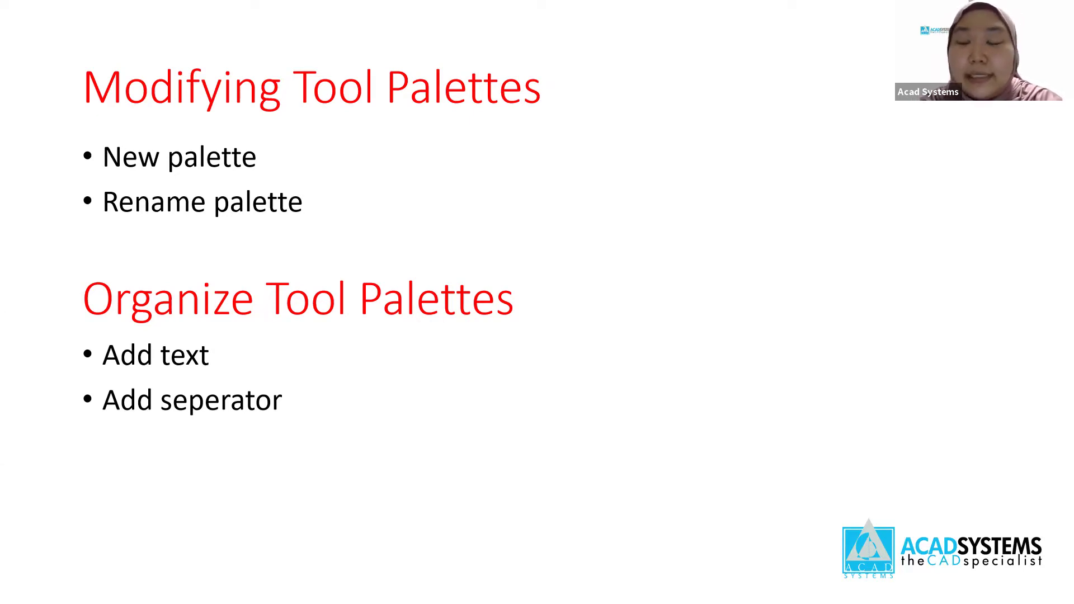
key("Right")
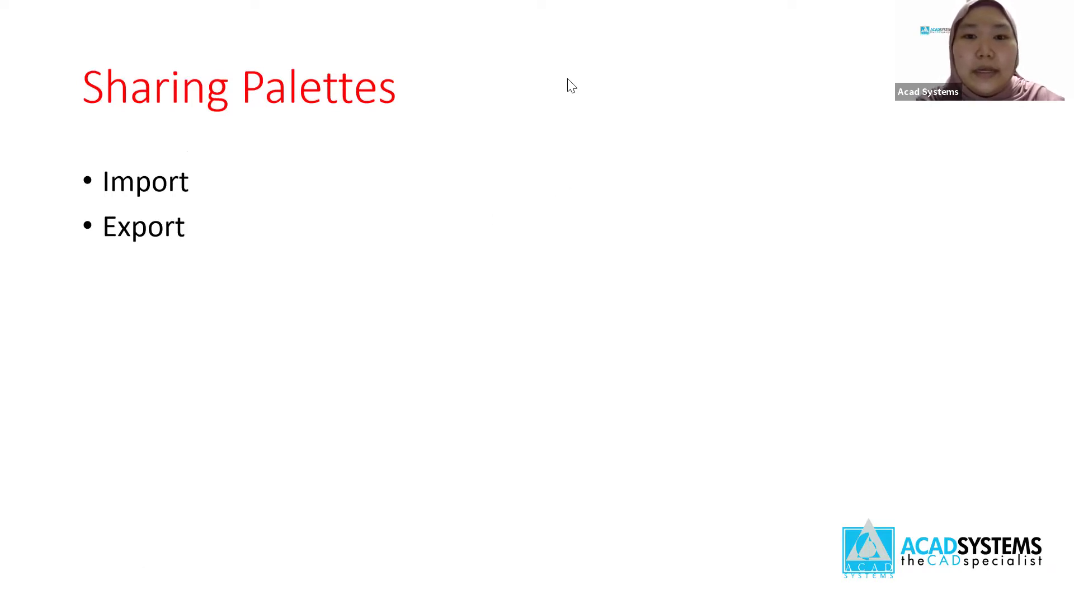
key("Escape")
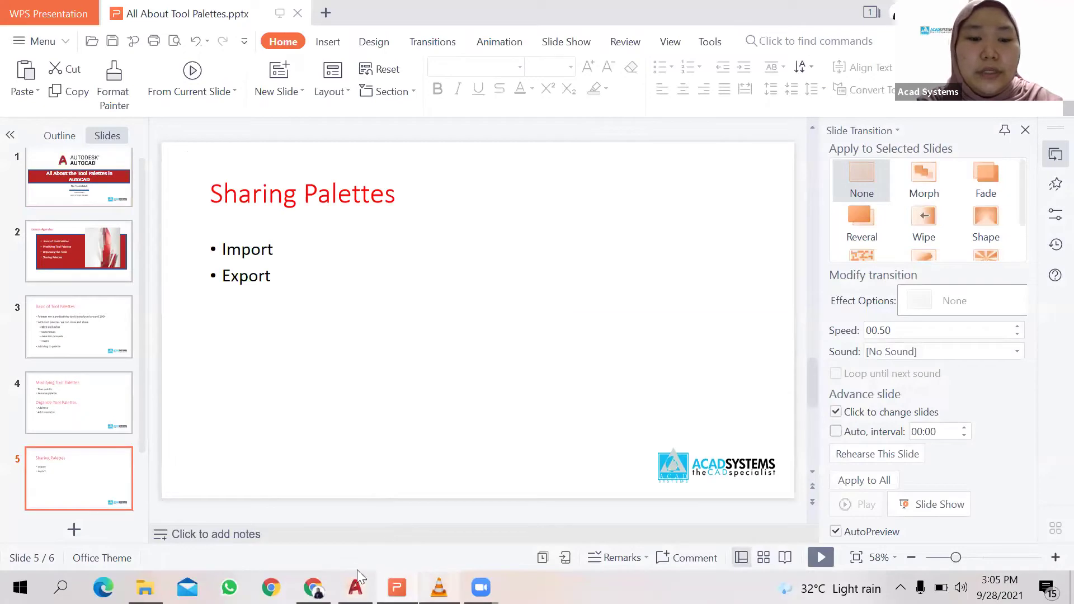
Switch to M_Create-Layouts.dwg in AutoCAD and zoom in on the floor plan's rooms.
left_click(355, 587)
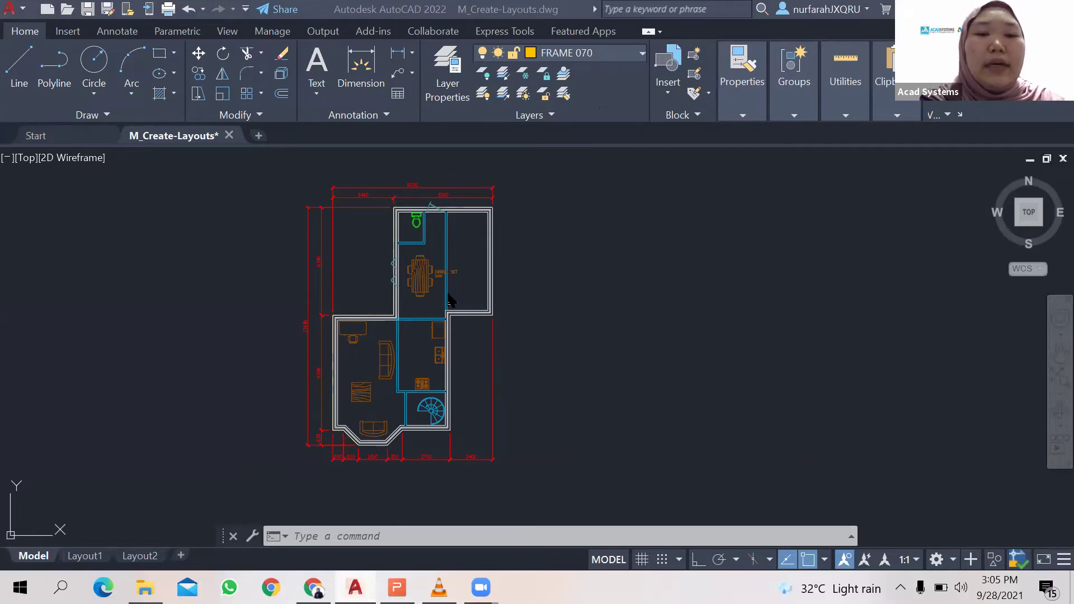
scroll(505, 342, "up", 2)
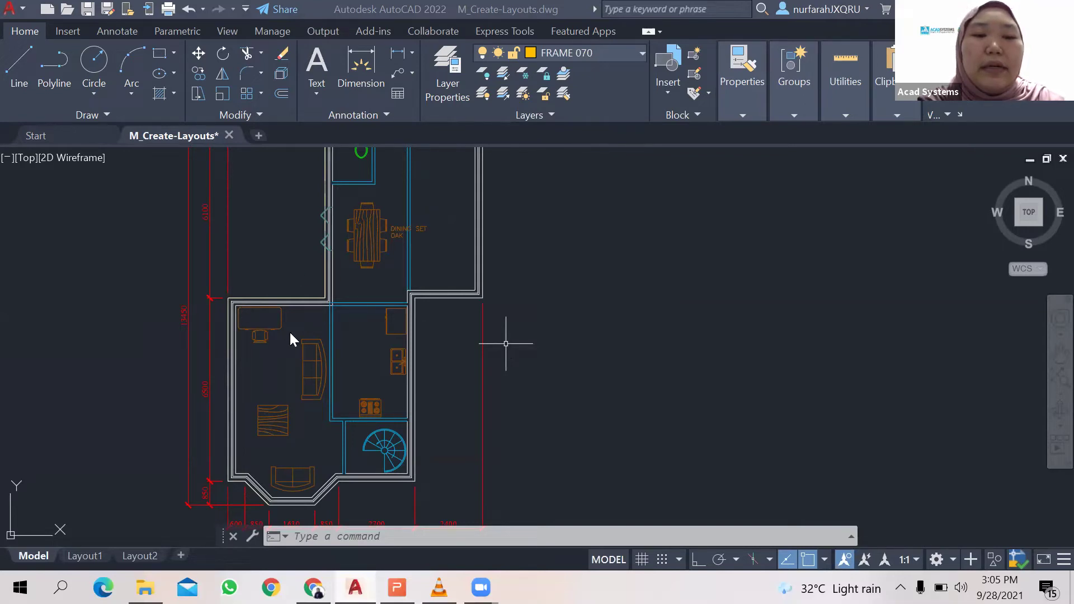
scroll(378, 269, "down", 5)
scroll(378, 269, "up", 5)
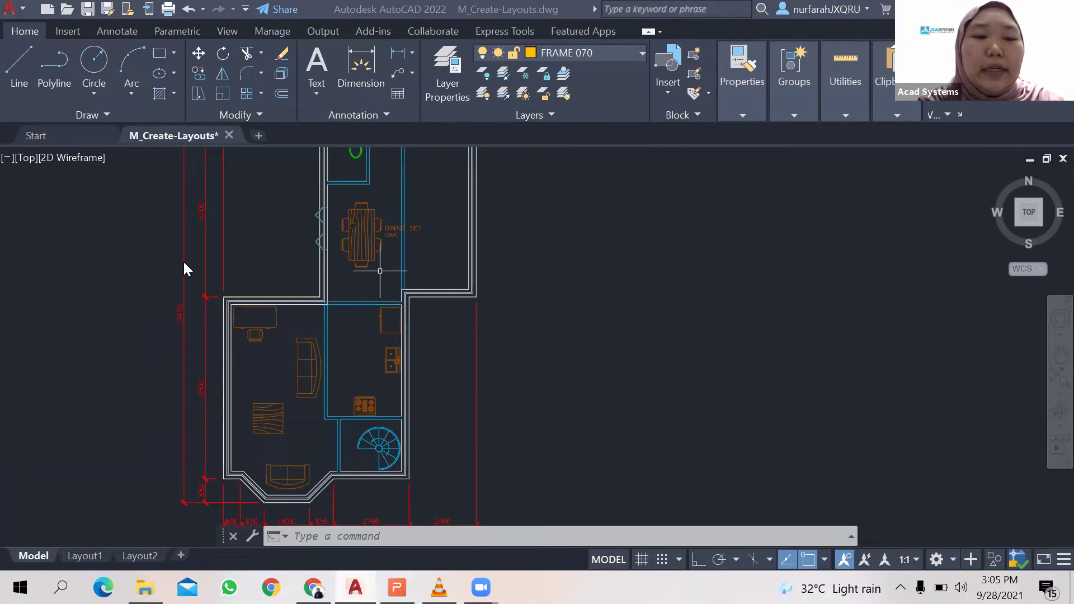
left_click(548, 292)
Open the Tool Palettes window with TP and move it further left.
type("TP")
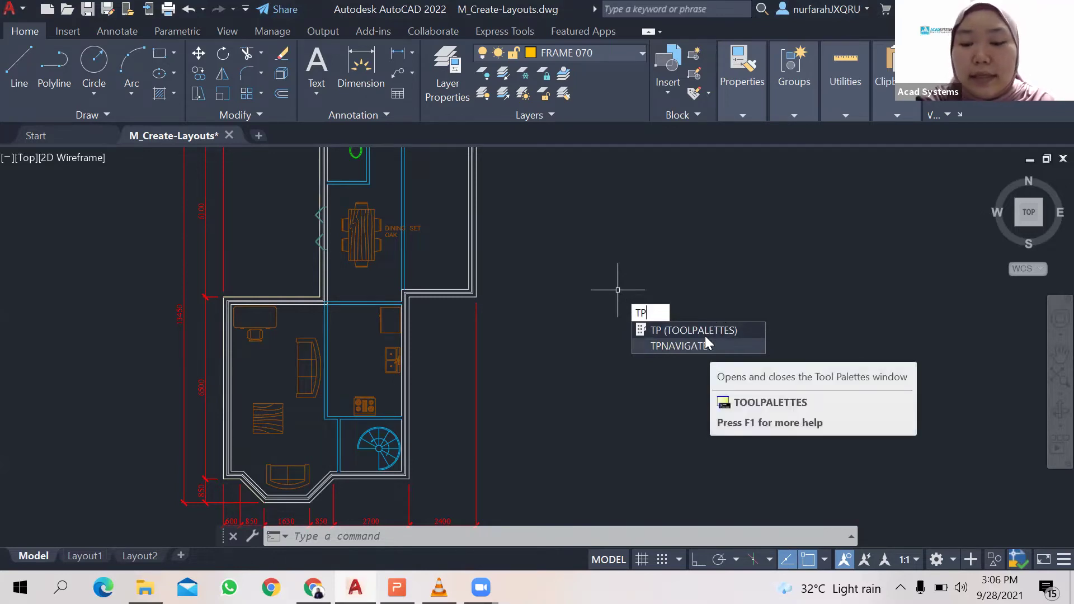
key("Return")
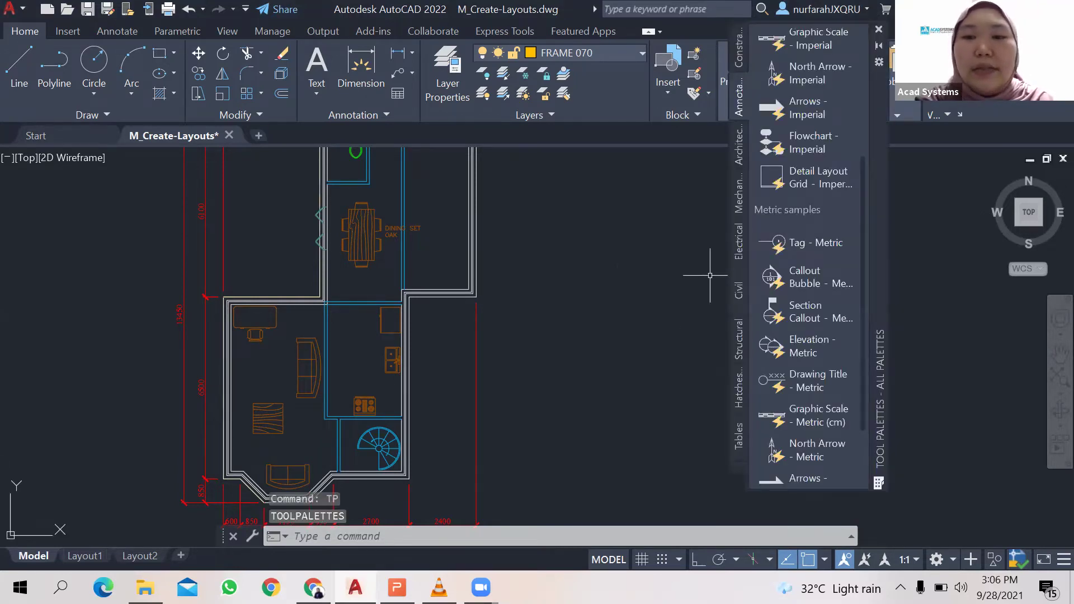
left_click_drag(881, 76, 807, 128)
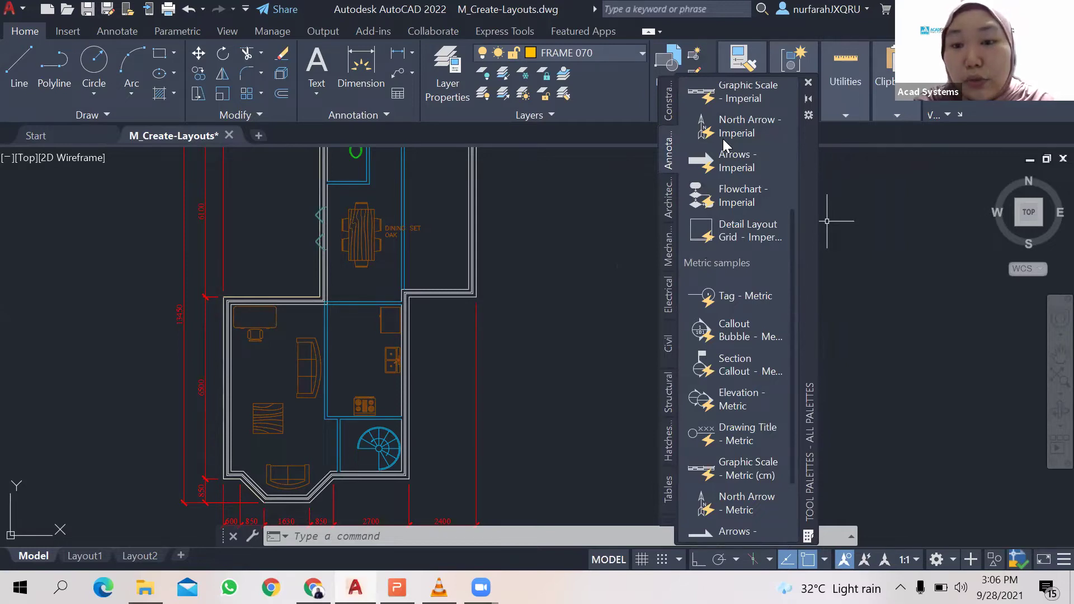
Browse the Constraints, Annotation, Architectural, Mechanical, Electrical and Civil palettes.
left_click(667, 110)
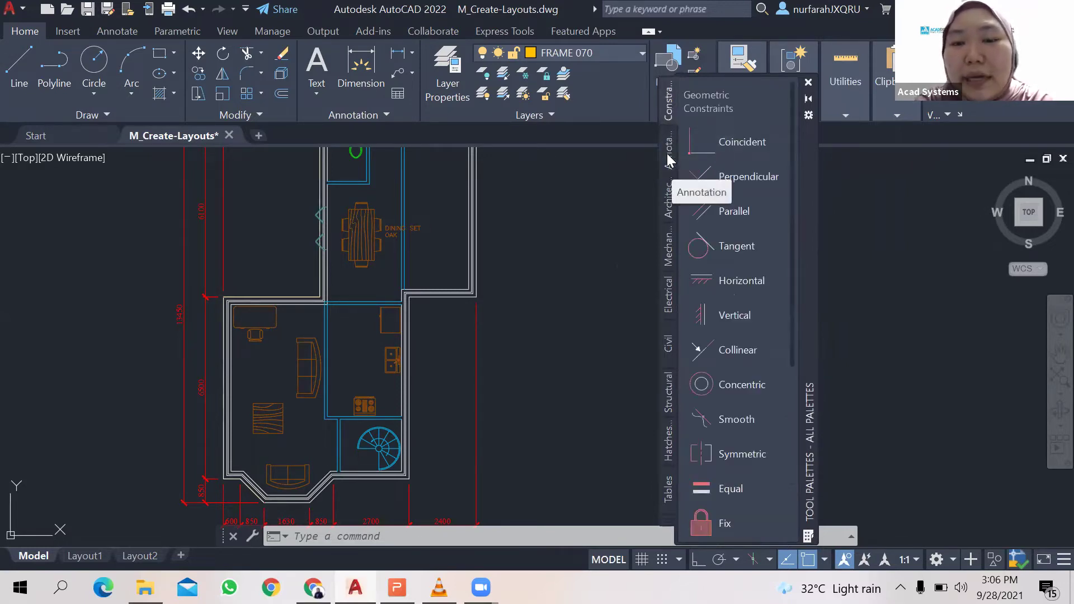
left_click(669, 161)
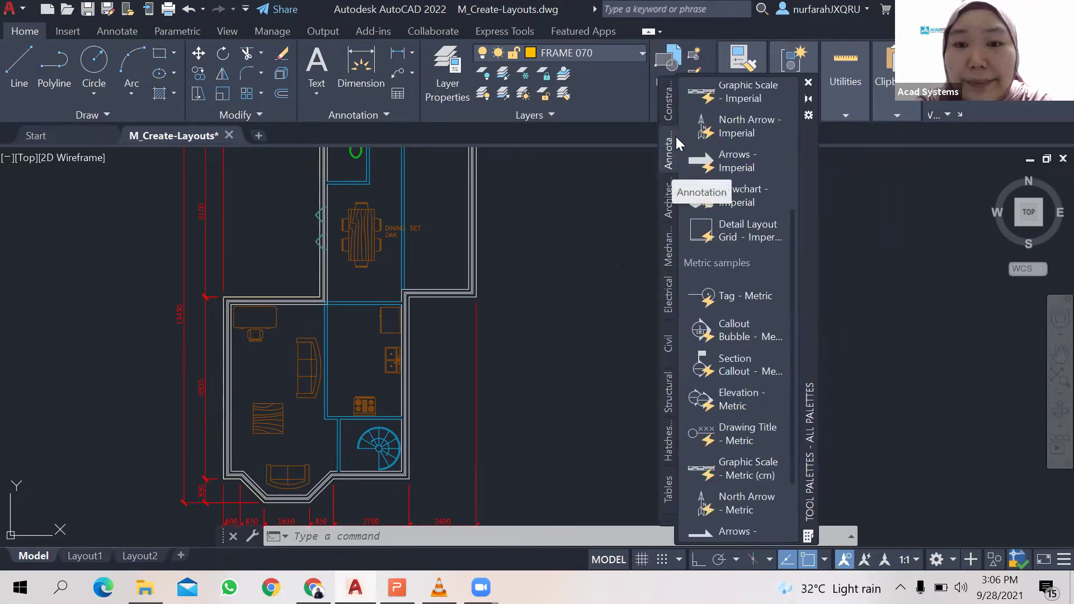
left_click(661, 108)
left_click(669, 171)
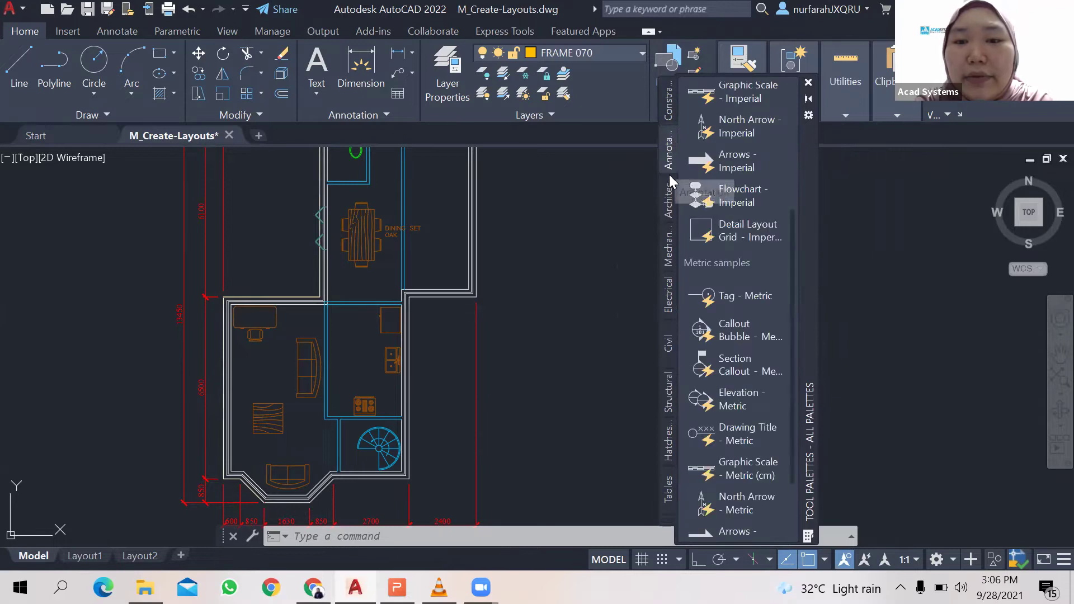
left_click(669, 207)
left_click(663, 258)
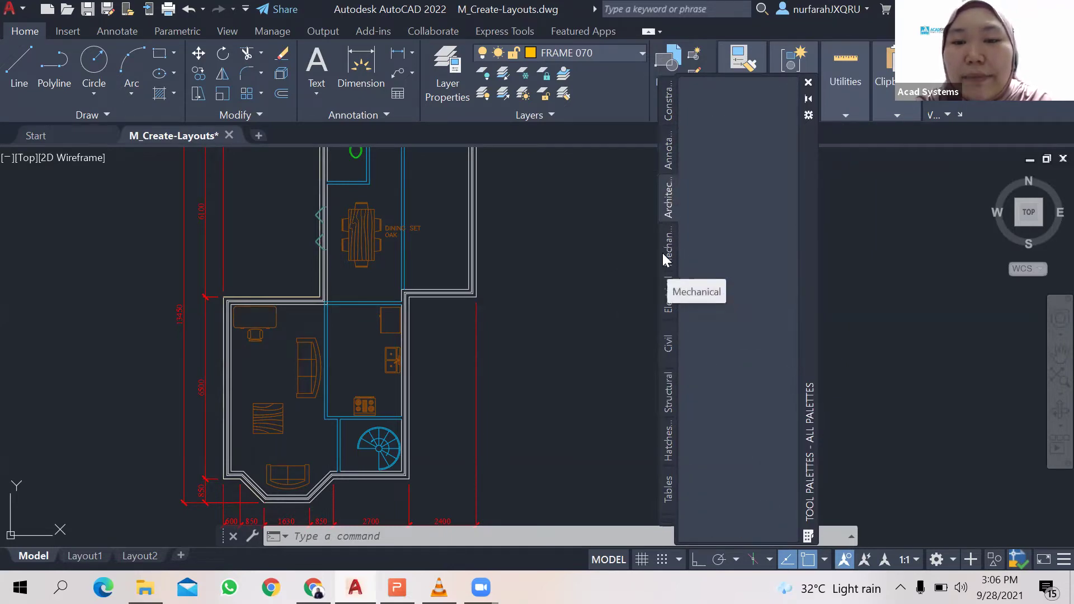
left_click(669, 297)
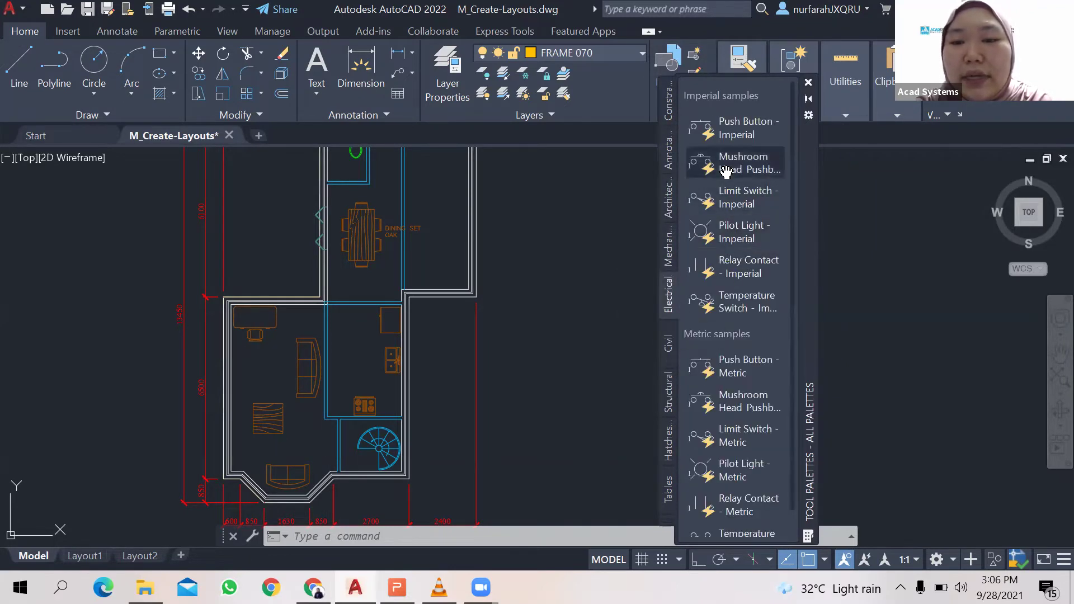
left_click(667, 349)
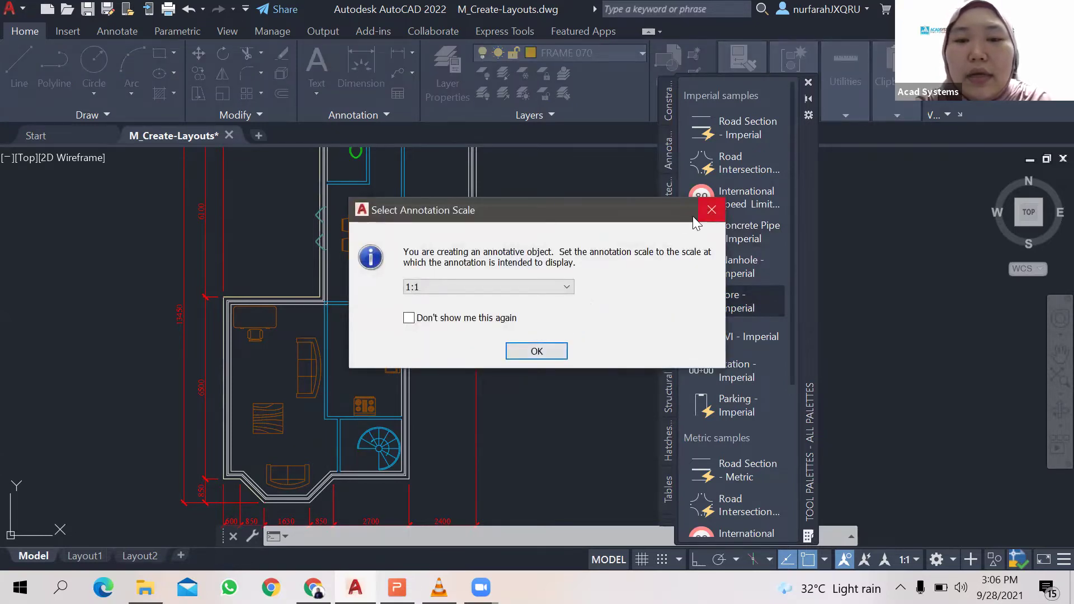
Accept the 1:1 scale, cancel the civil Bore symbol, and return to the Architectural palette.
left_click(710, 215)
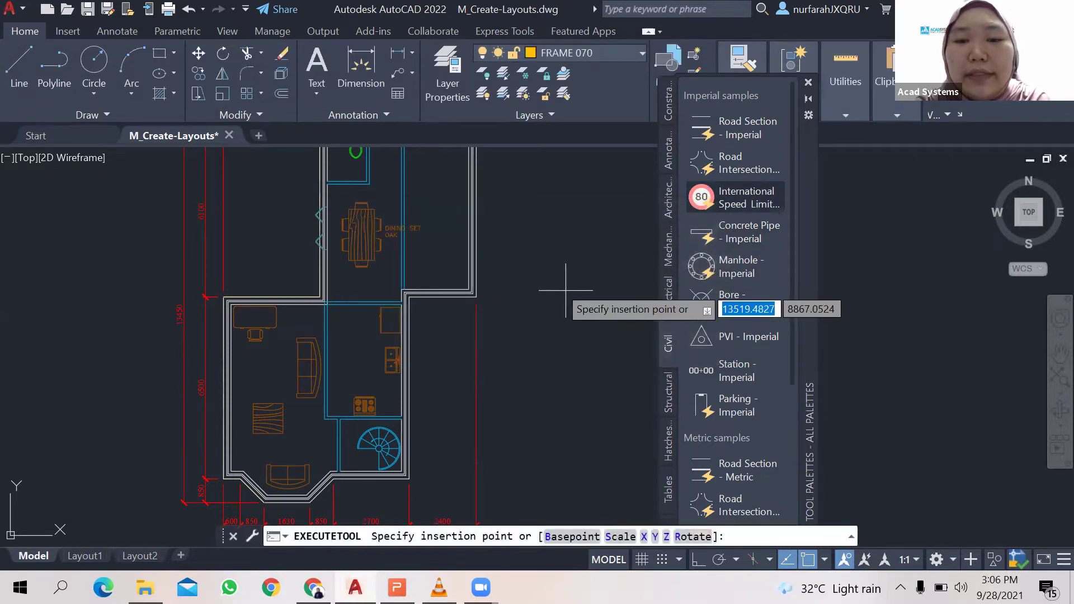
key("Escape")
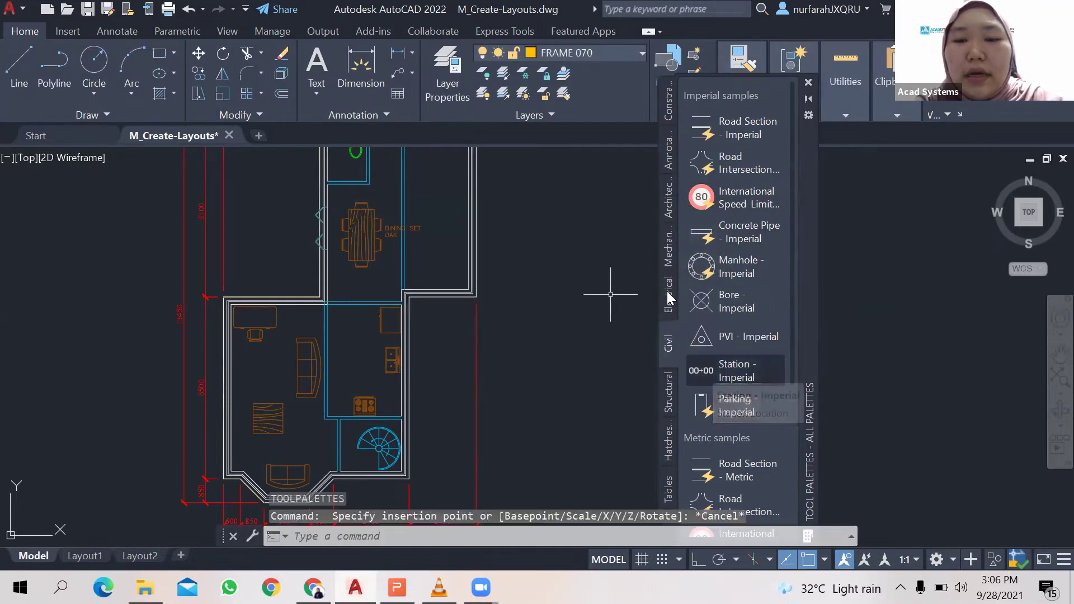
left_click(668, 208)
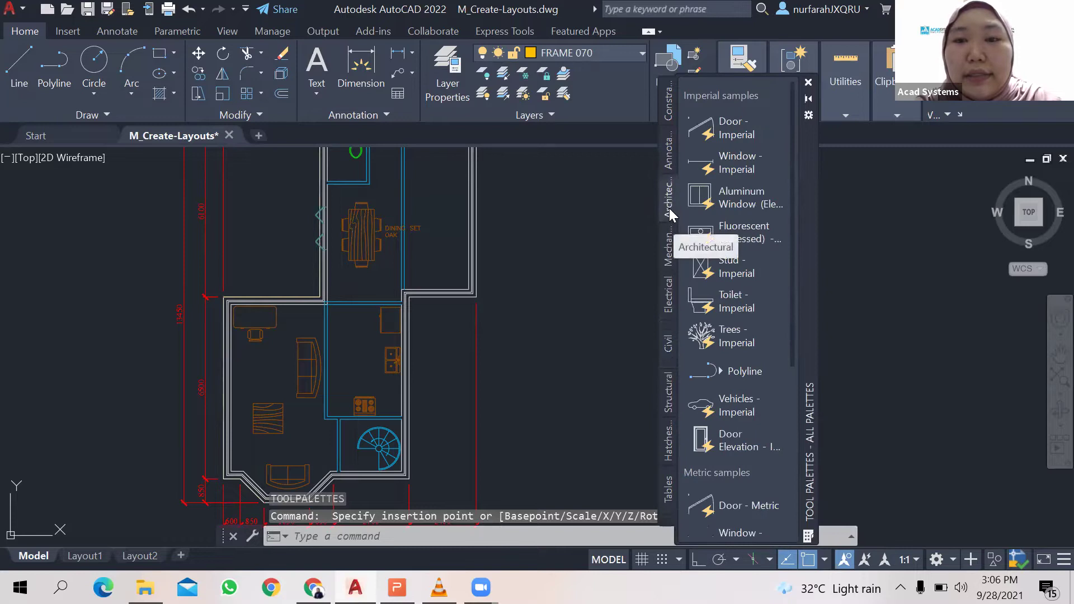
Insert the Vehicles - Imperial car block to the right of the floor plan.
left_click_drag(806, 302, 935, 291)
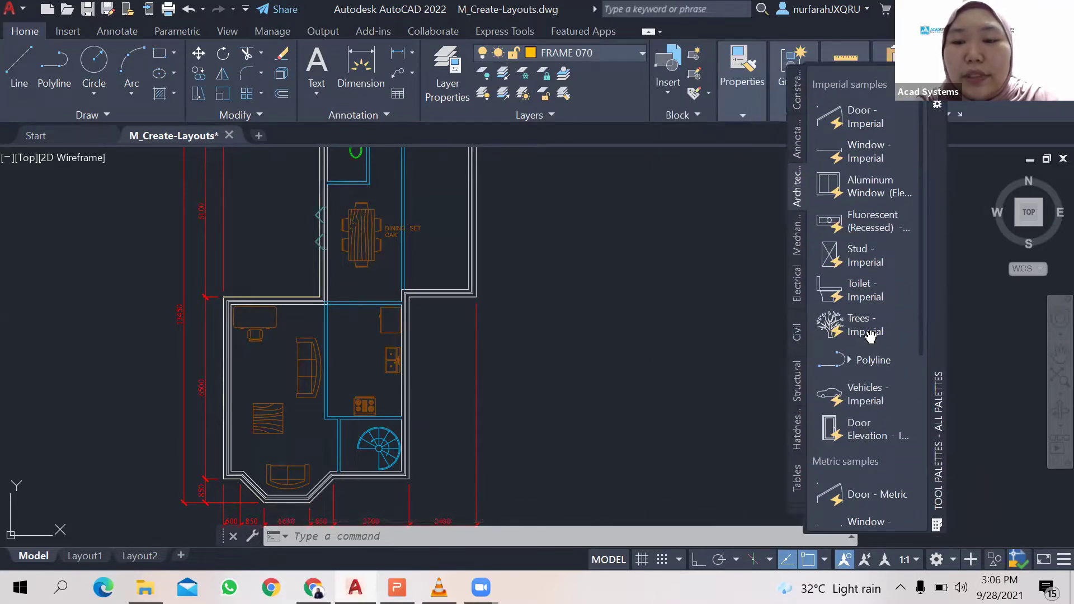
left_click(871, 396)
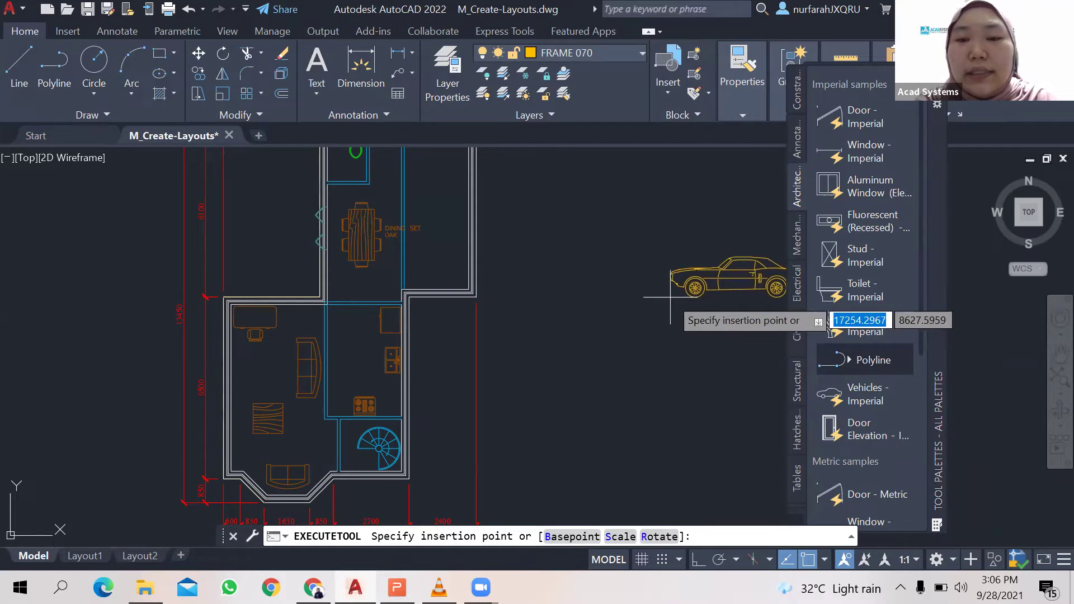
left_click(608, 306)
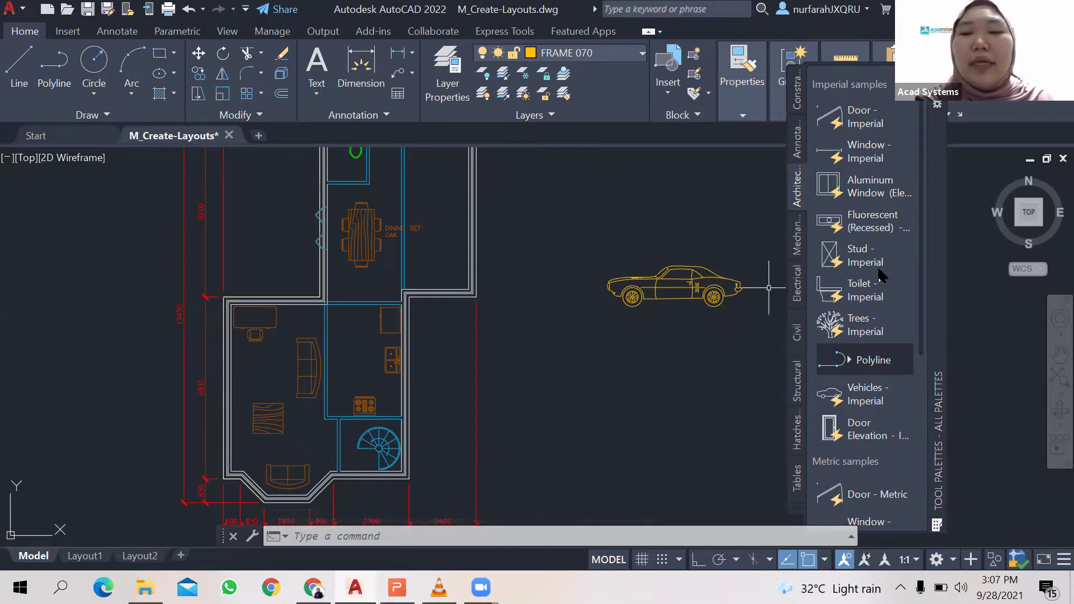
left_click_drag(934, 279, 837, 276)
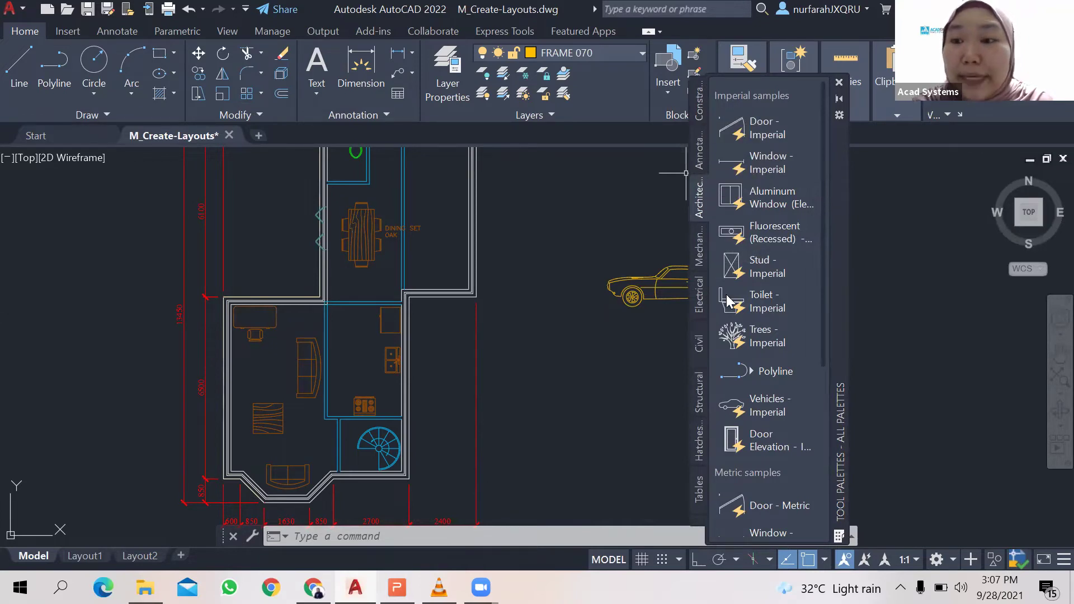
Check the palette group list, then move the Tool Palettes window further left.
right_click(697, 518)
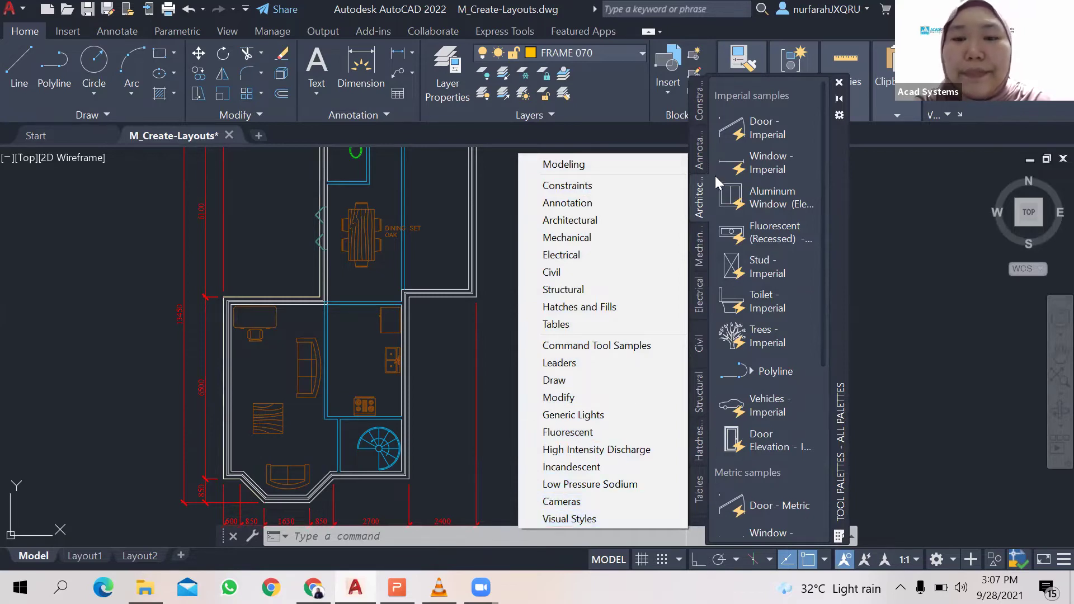
left_click(834, 290)
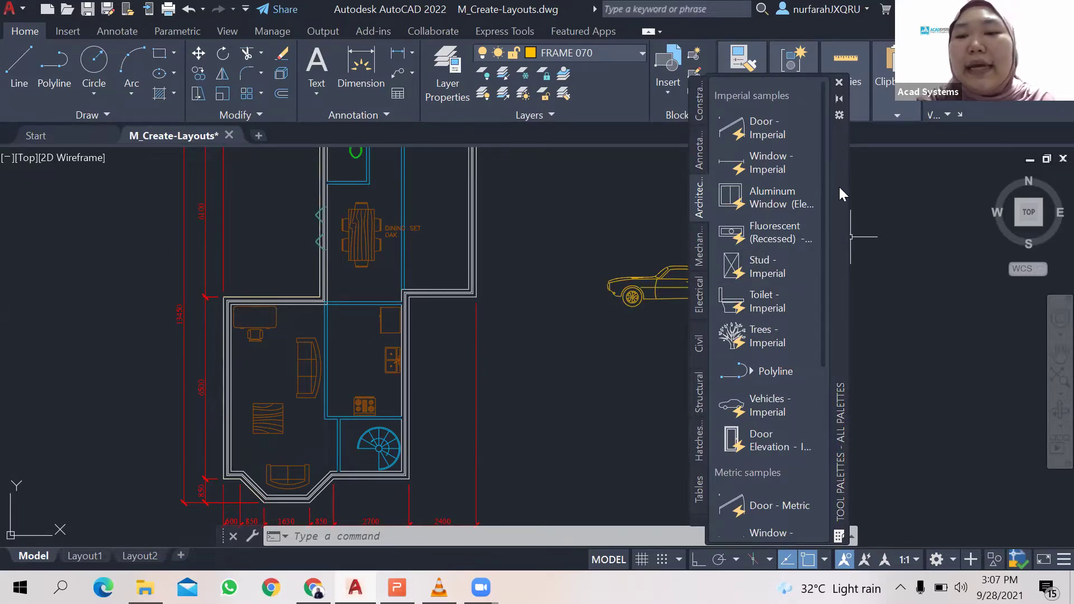
mouse_move(838, 223)
left_mouse_down()
mouse_move(652, 204)
mouse_move(311, 240)
mouse_move(743, 255)
mouse_move(807, 205)
mouse_move(324, 186)
mouse_move(720, 232)
mouse_move(799, 238)
mouse_move(820, 226)
mouse_move(495, 173)
mouse_move(240, 180)
mouse_move(220, 203)
mouse_move(222, 191)
mouse_move(756, 240)
mouse_move(781, 205)
left_mouse_up()
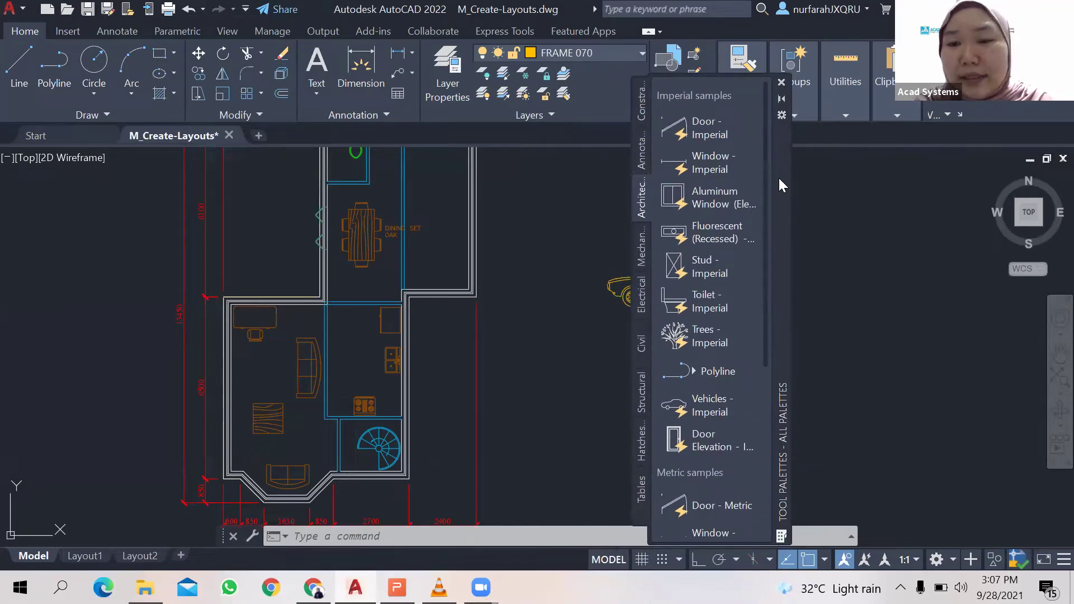
Enable Allow Docking in the Tool Palettes options menu.
right_click(779, 178)
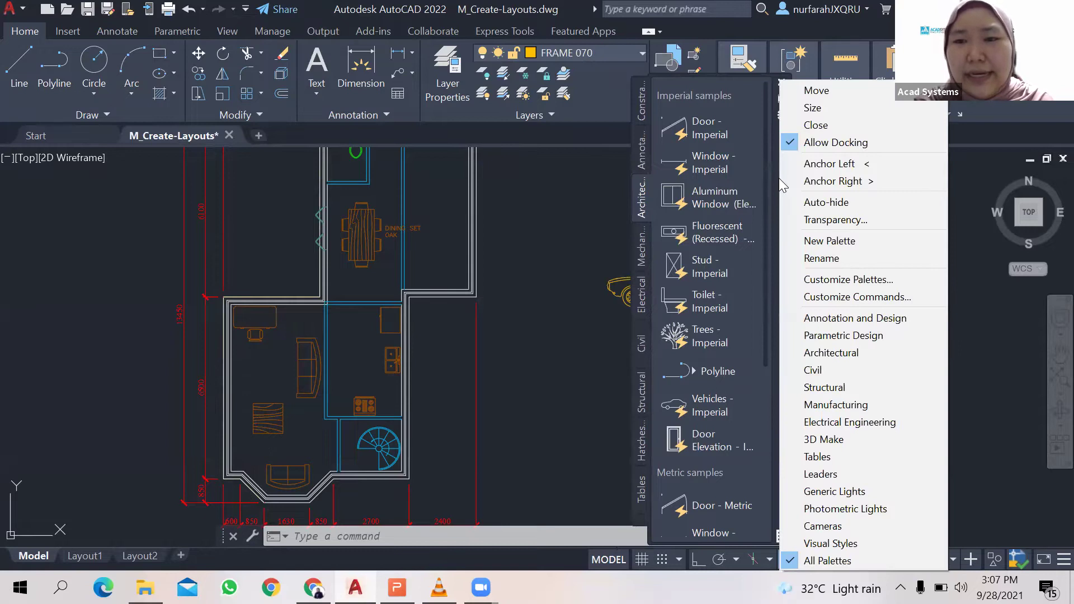
left_click(796, 147)
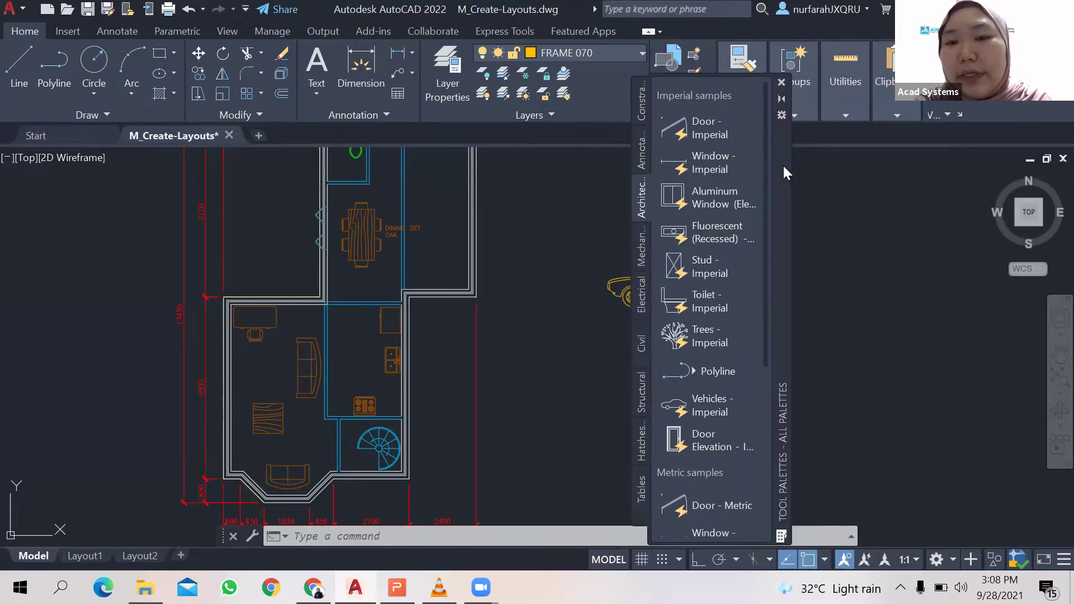
right_click(782, 165)
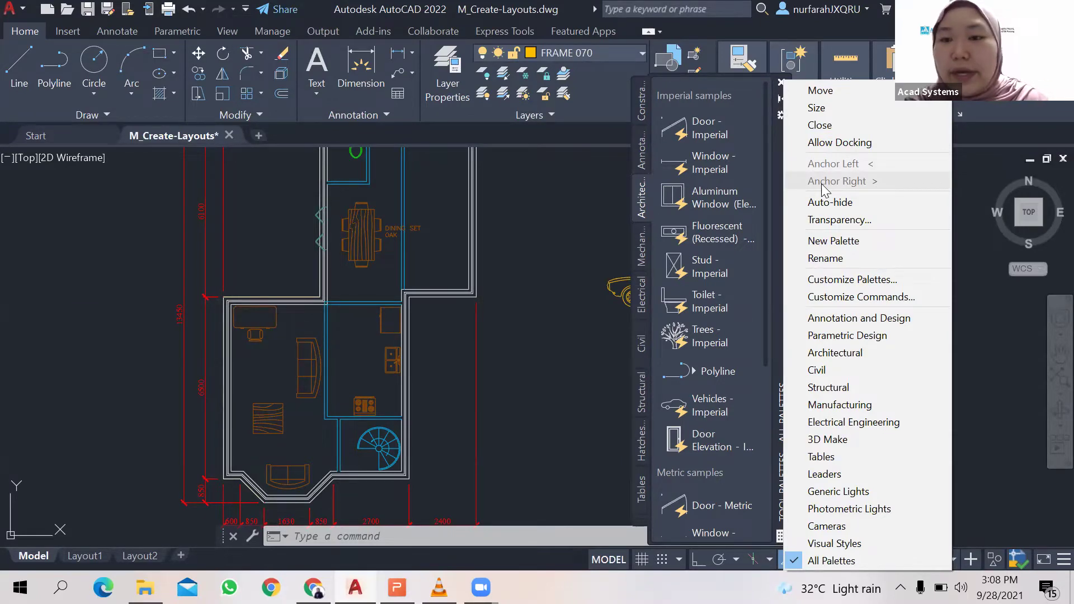
left_click(822, 143)
right_click(784, 175)
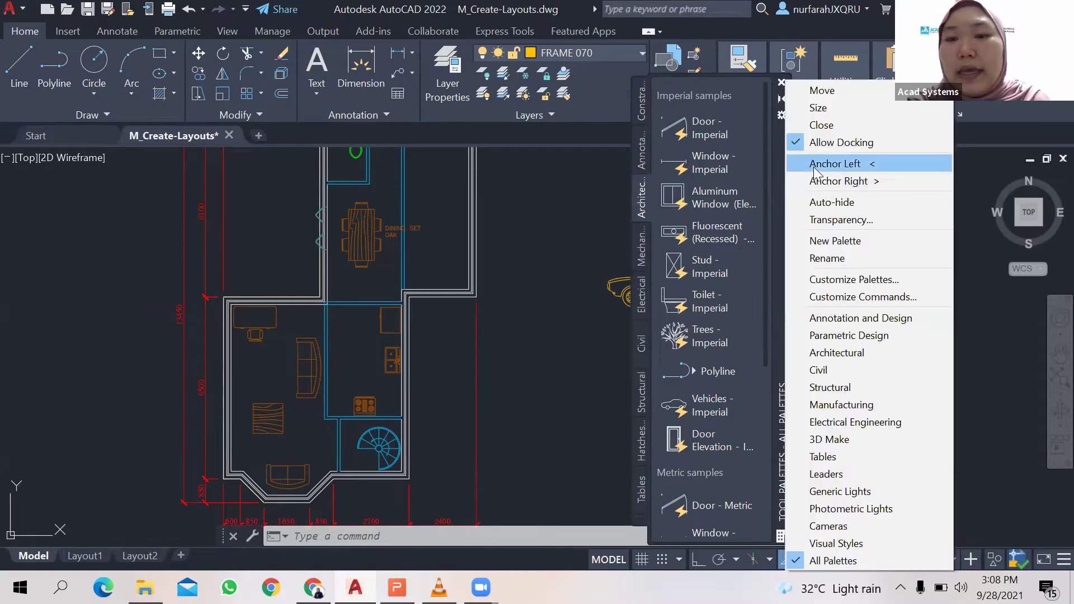
Anchor the Tool Palettes to the left edge and expand the collapsed strip.
left_click(816, 164)
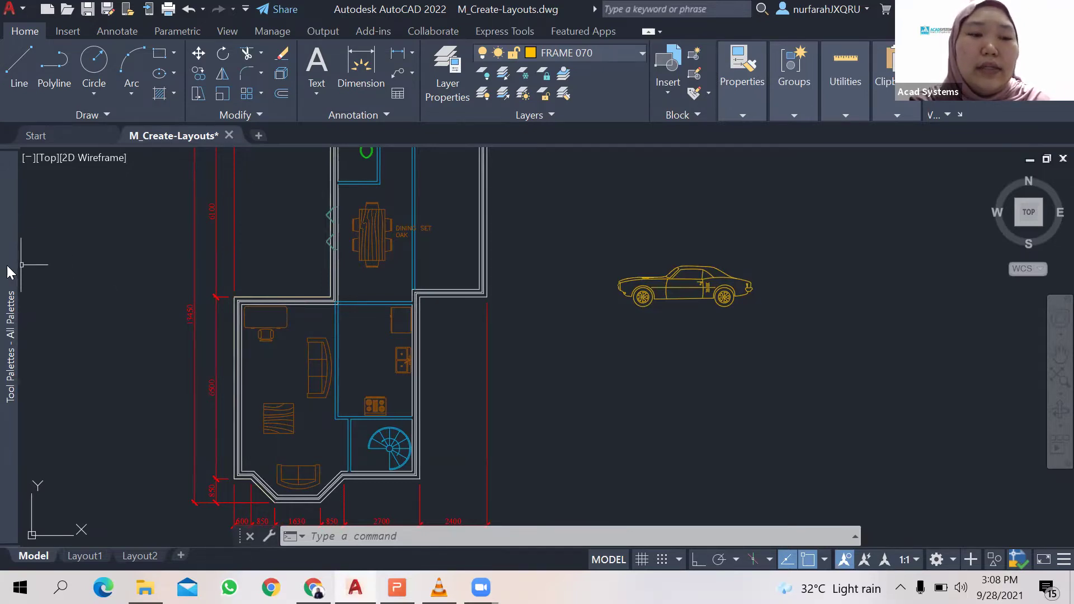
mouse_move(8, 269)
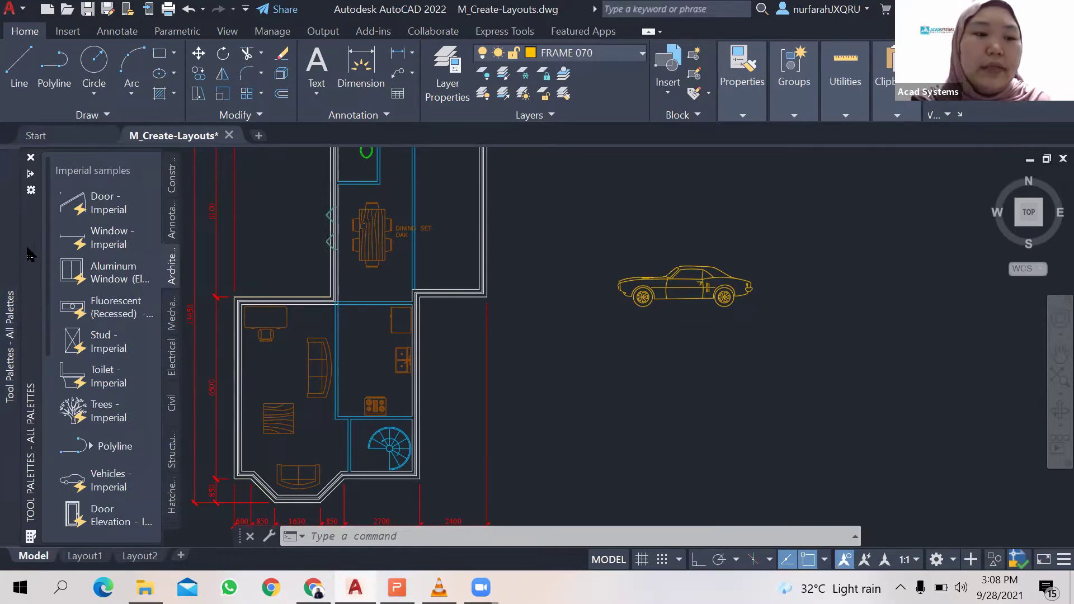
Re-anchor the Tool Palettes to the right edge and expand them to show Architectural samples.
right_click(29, 249)
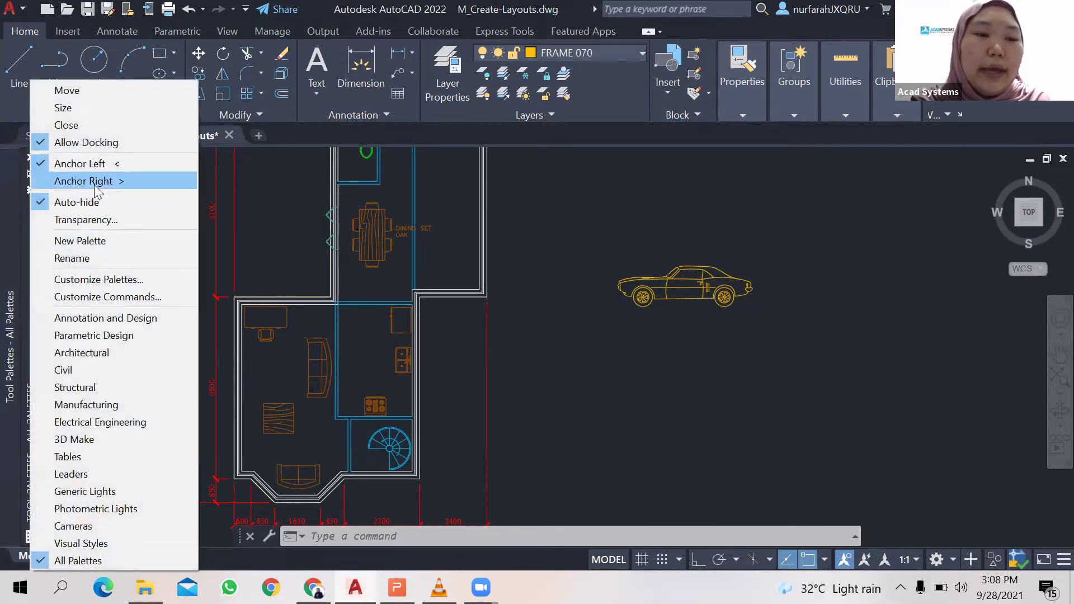
left_click(95, 181)
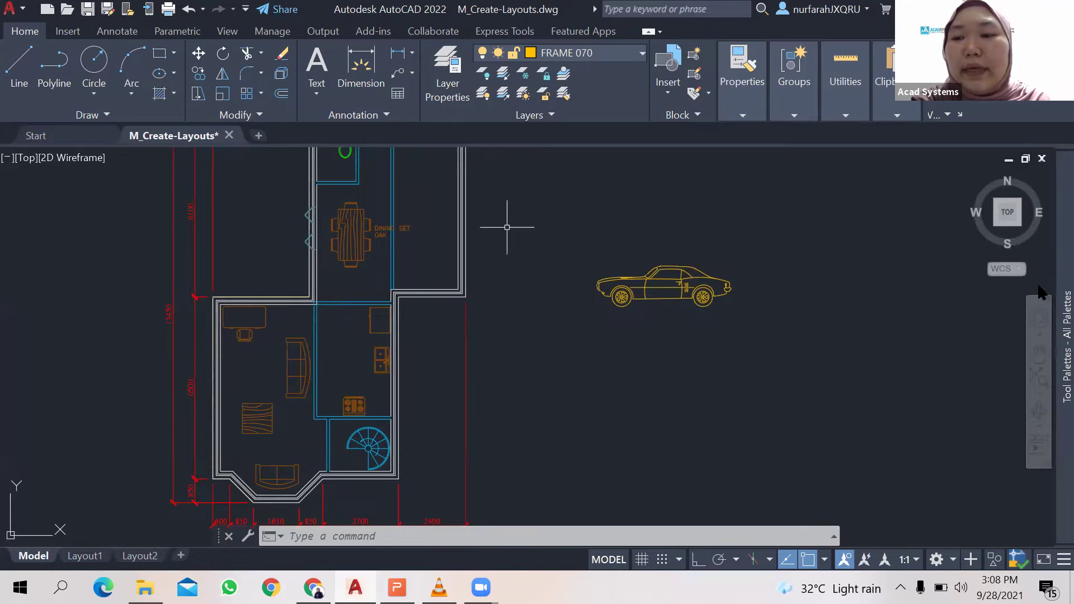
mouse_move(1049, 279)
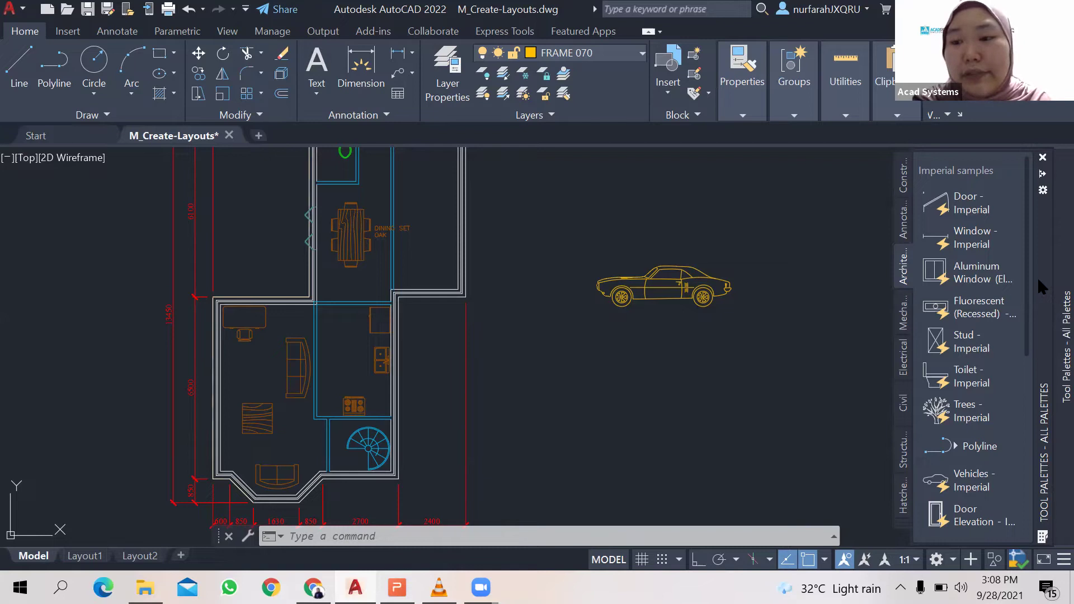
Float the Tool Palettes away from the right edge and stretch the window taller.
left_click_drag(1039, 267, 811, 239)
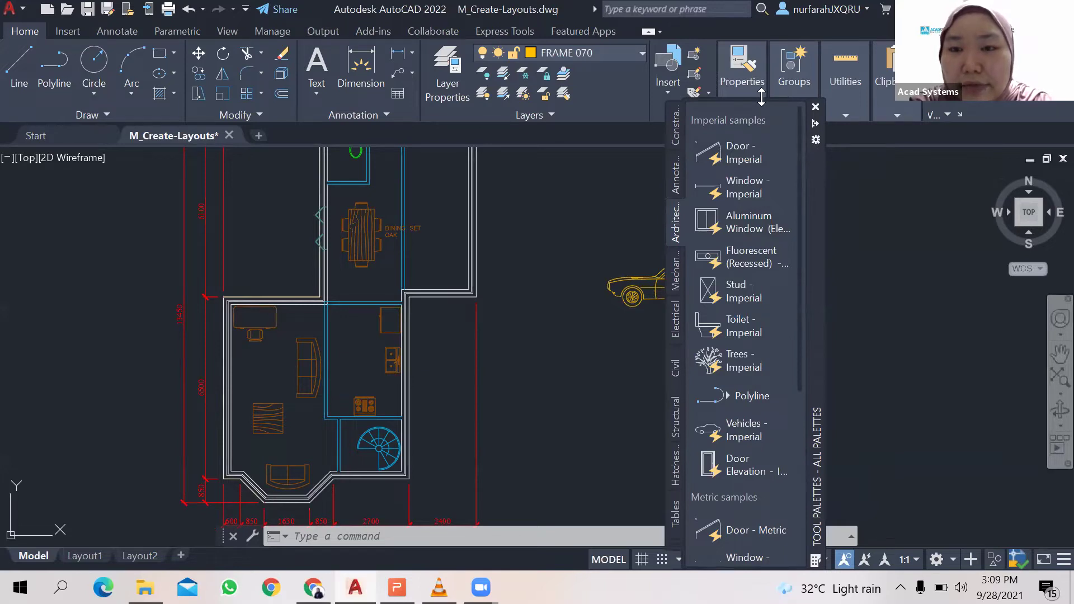
left_click_drag(761, 97, 761, 57)
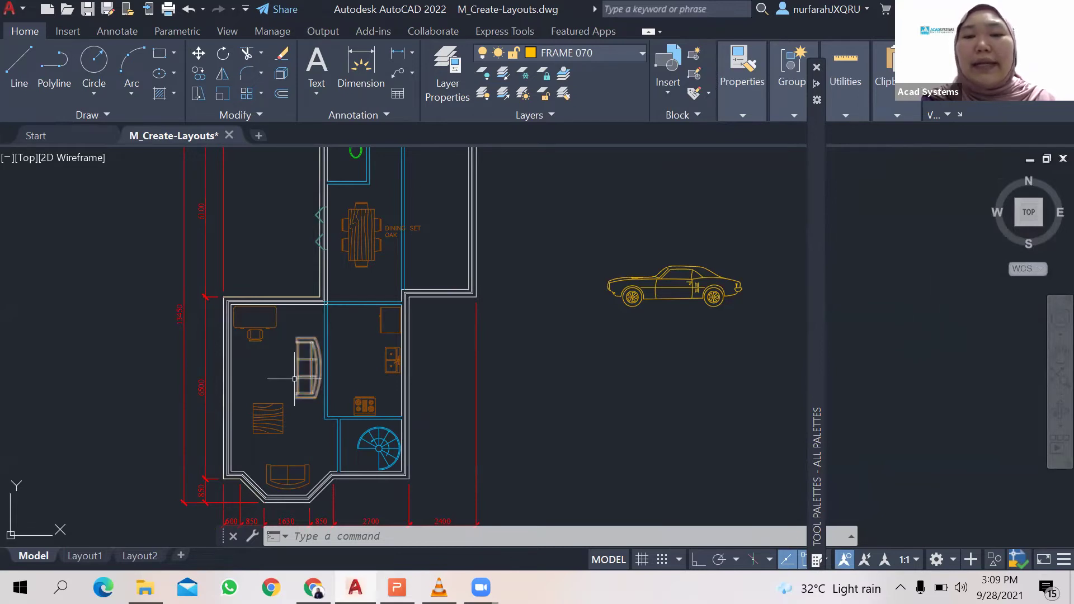
mouse_move(405, 329)
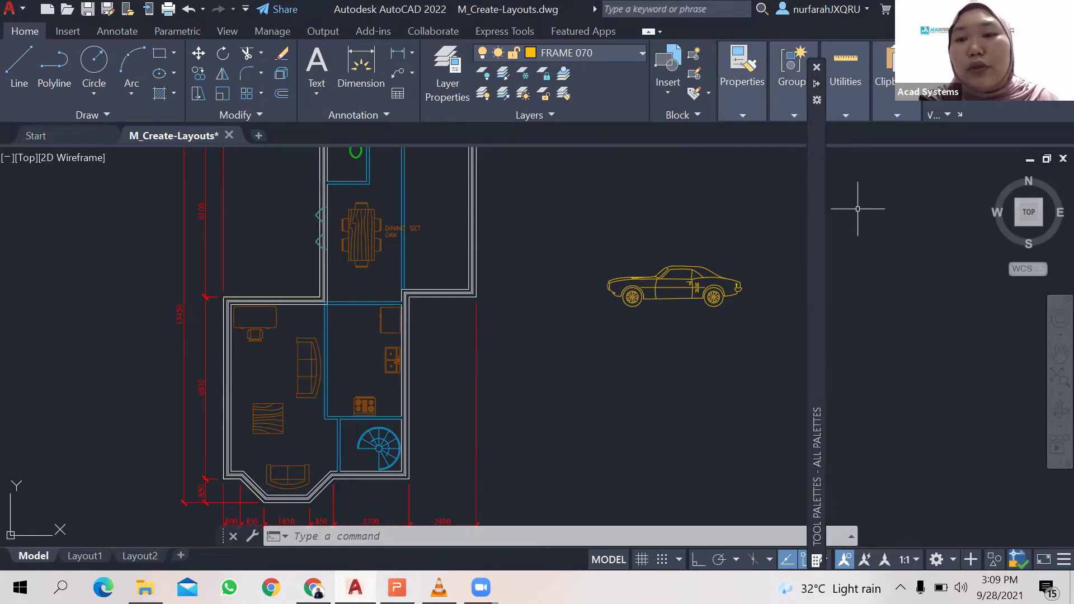
Turn off Auto-hide so the Tool Palettes window stays expanded over the drawing.
mouse_move(815, 90)
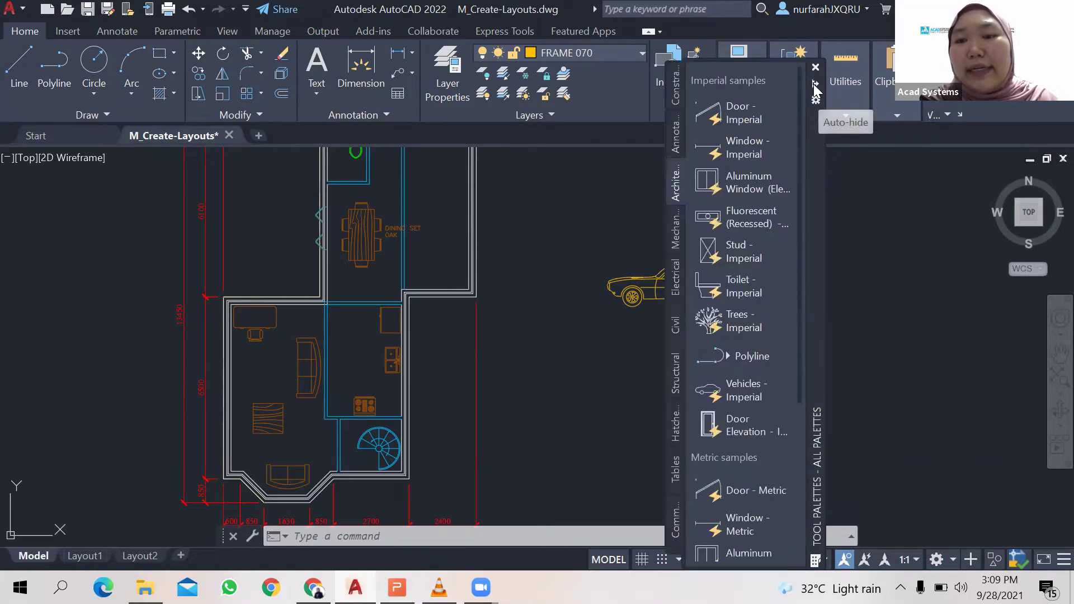
left_click(815, 85)
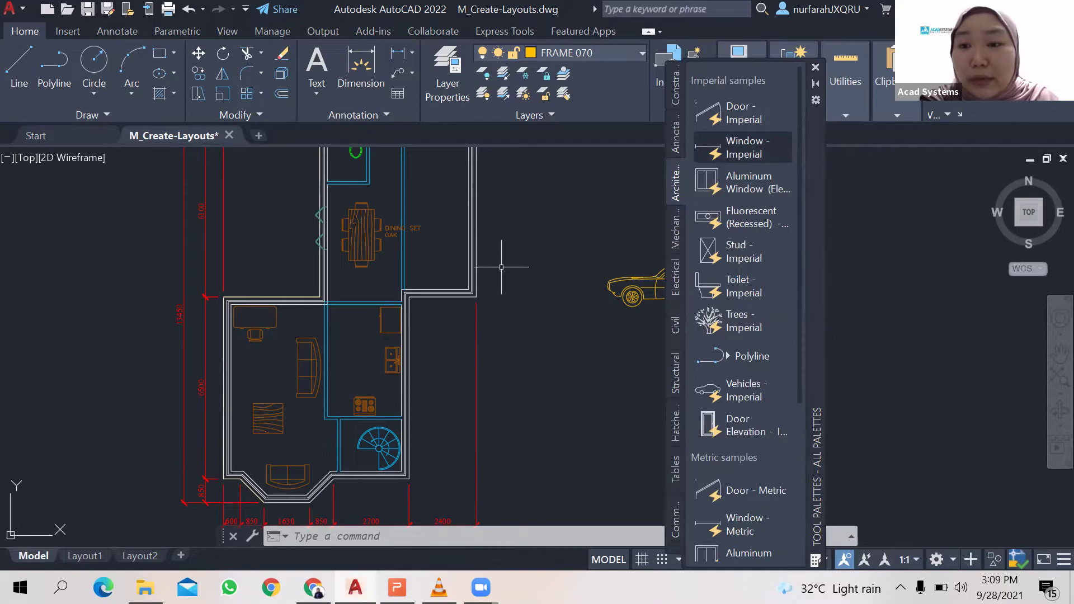
right_click(811, 146)
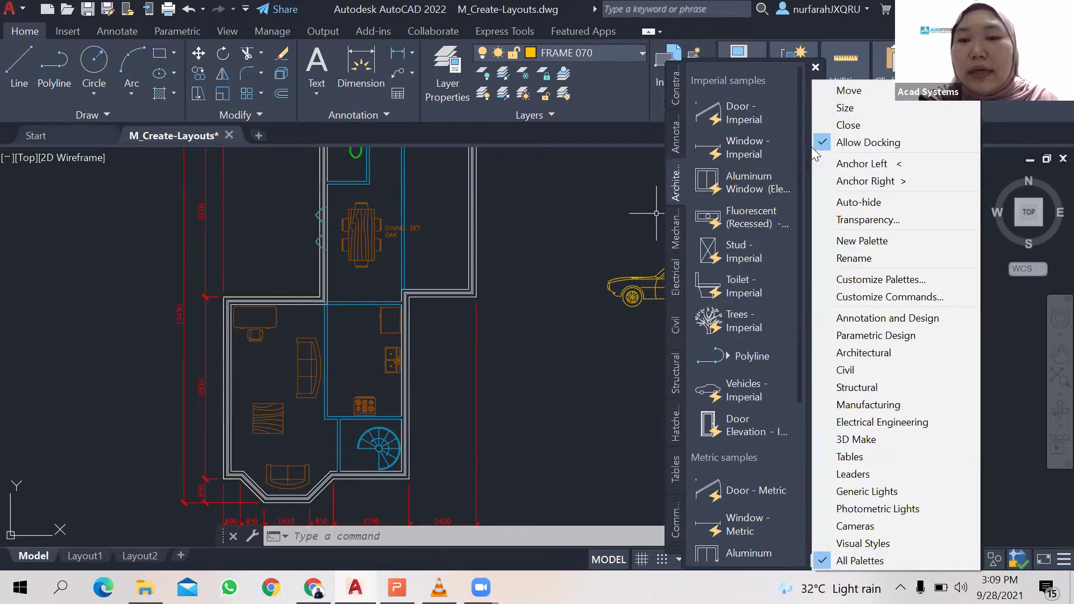
left_click(602, 213)
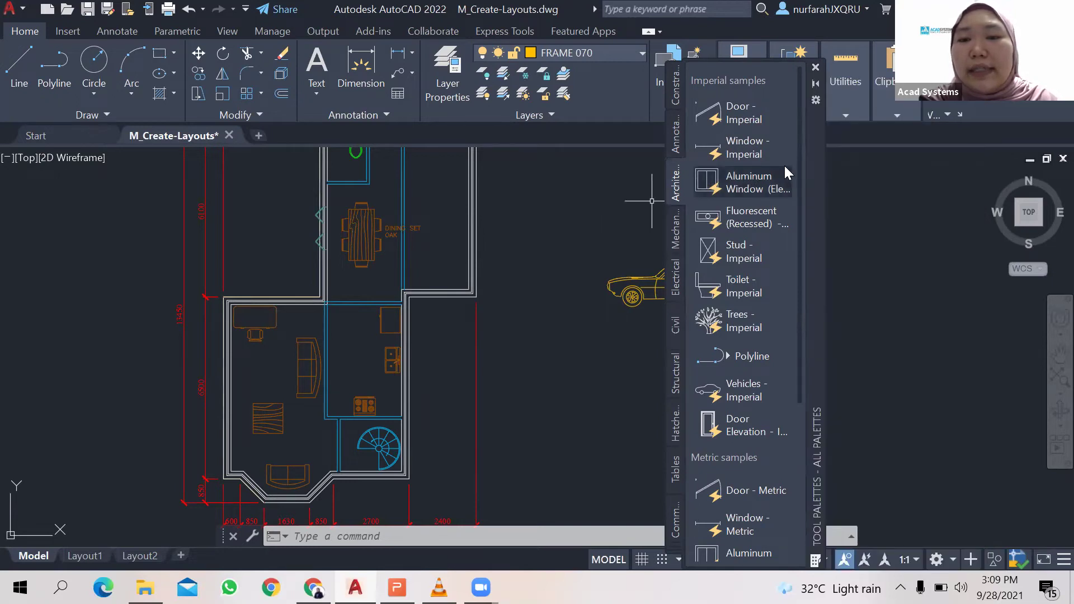
right_click(814, 166)
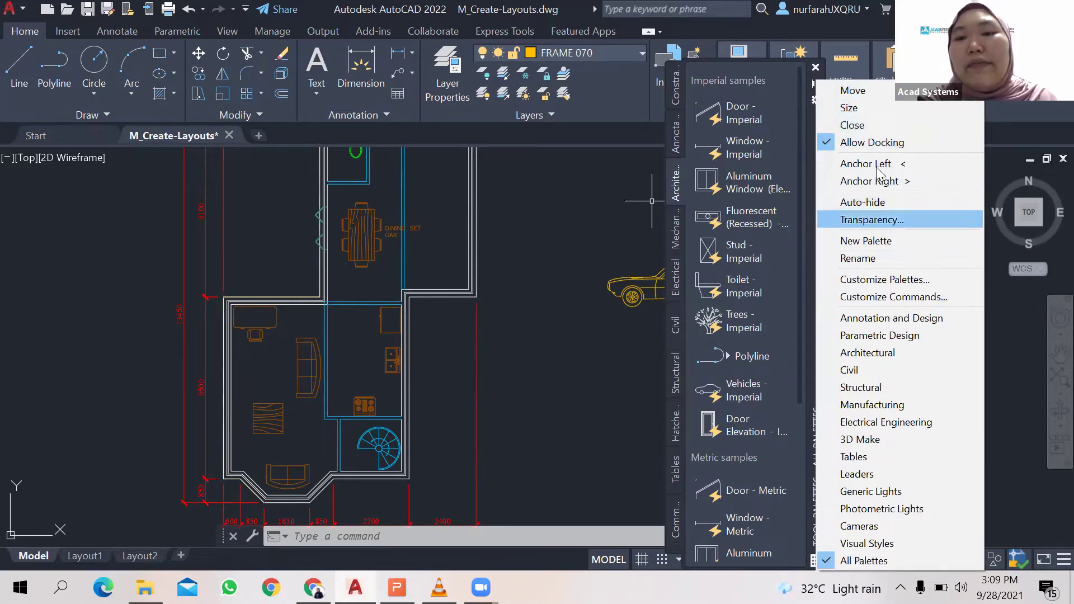
left_click(845, 221)
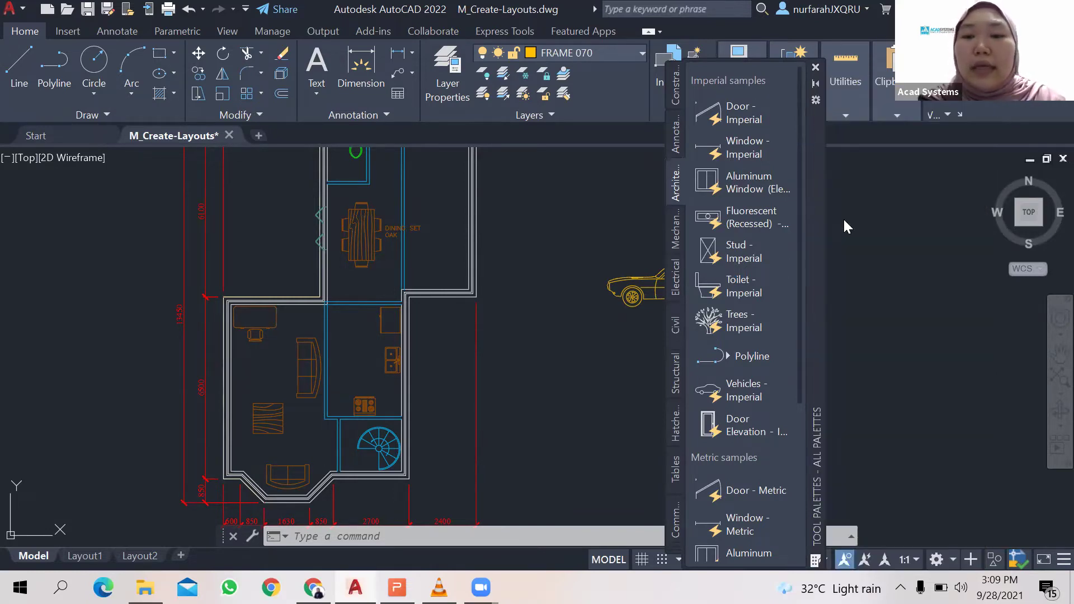
right_click(812, 195)
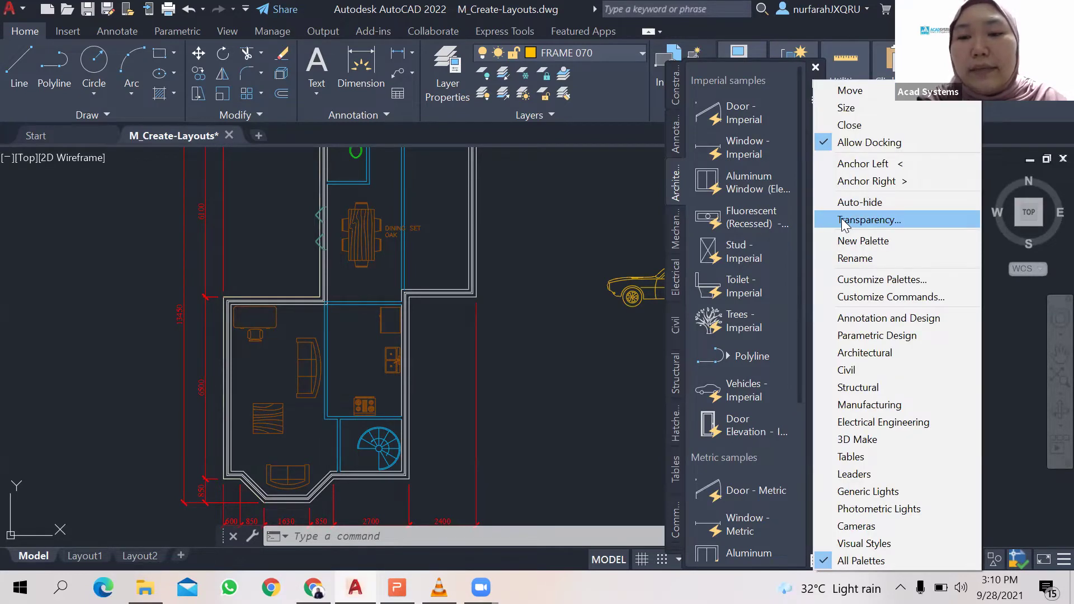
Set the tool palettes' General transparency to 40% opacity.
left_click(844, 220)
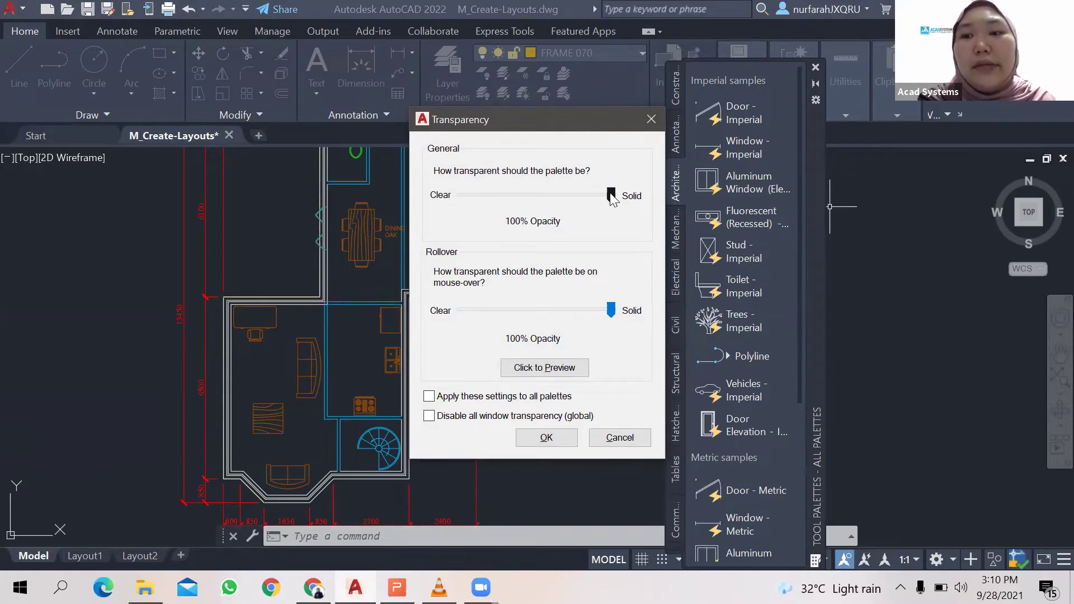
left_click_drag(611, 196, 511, 196)
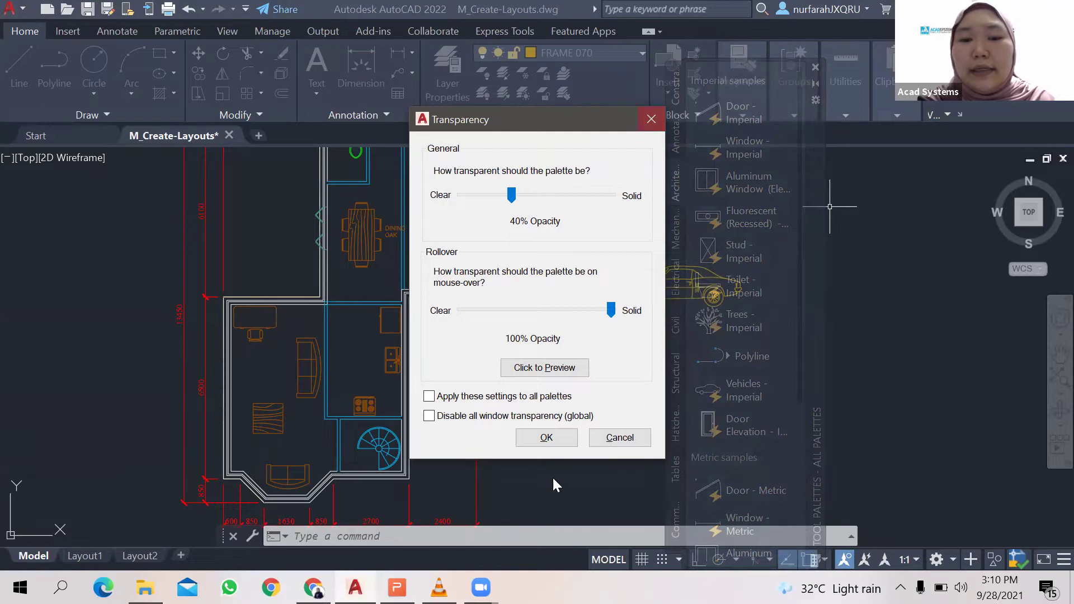
left_click(543, 440)
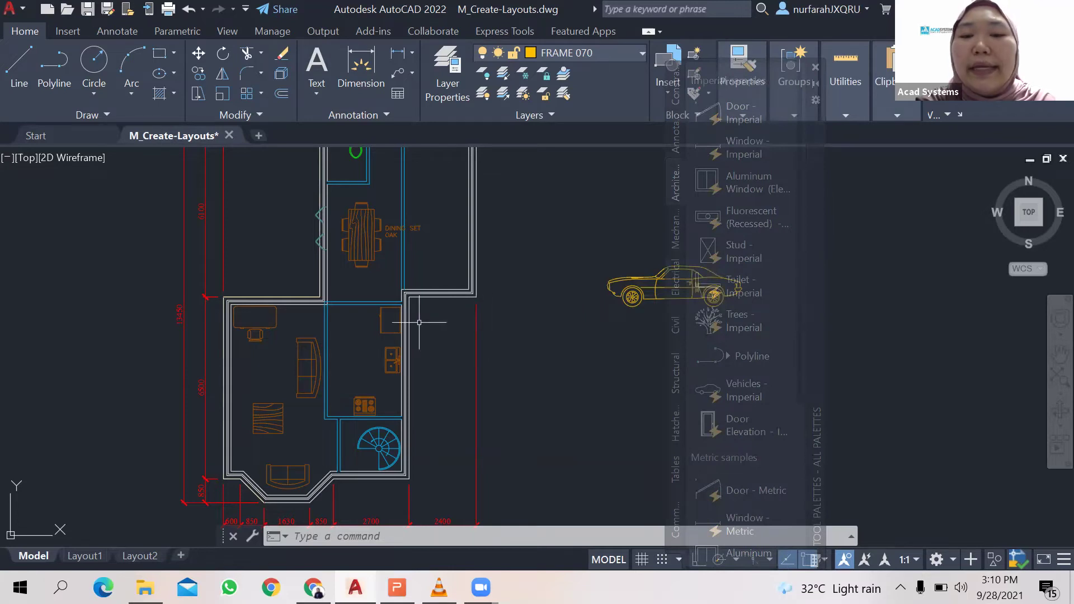
left_click(492, 320)
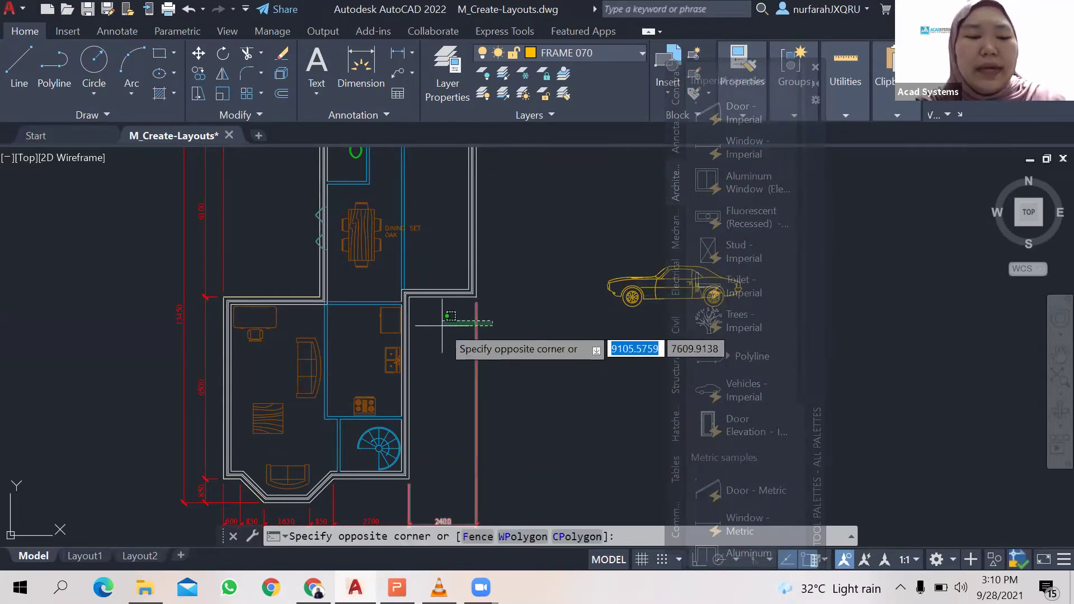
key("Escape")
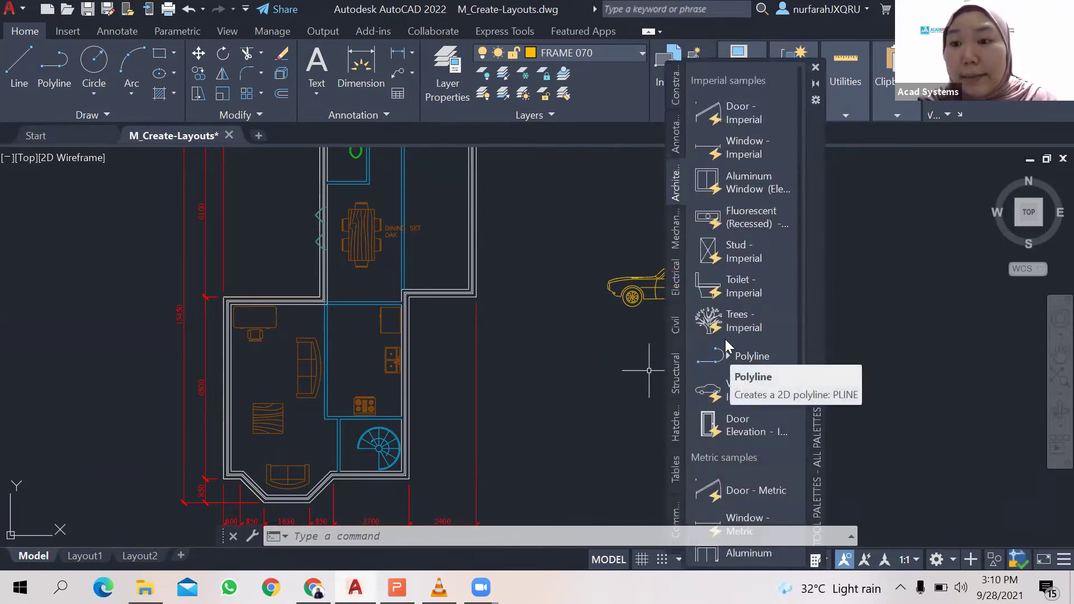
Return the tool palettes' transparency to Solid, 100% opacity.
right_click(814, 197)
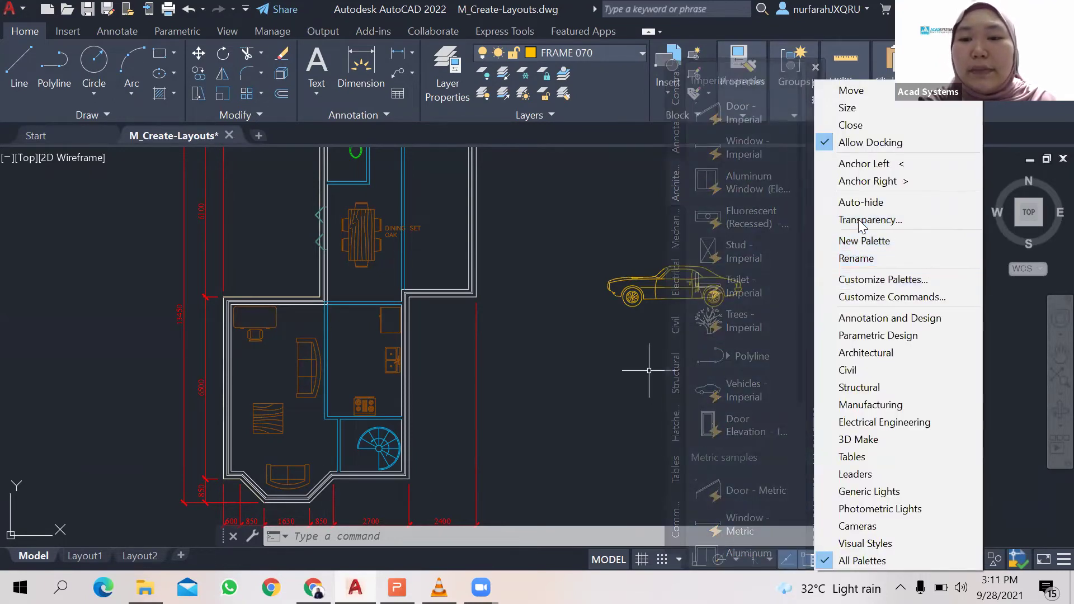
left_click(861, 220)
left_click_drag(511, 195, 637, 196)
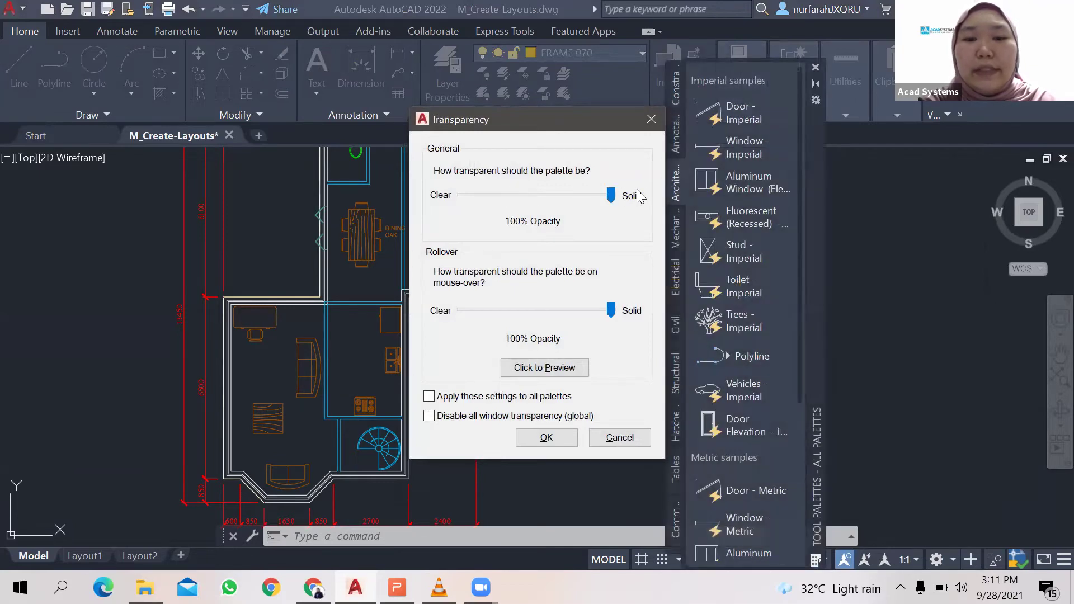
left_click(545, 437)
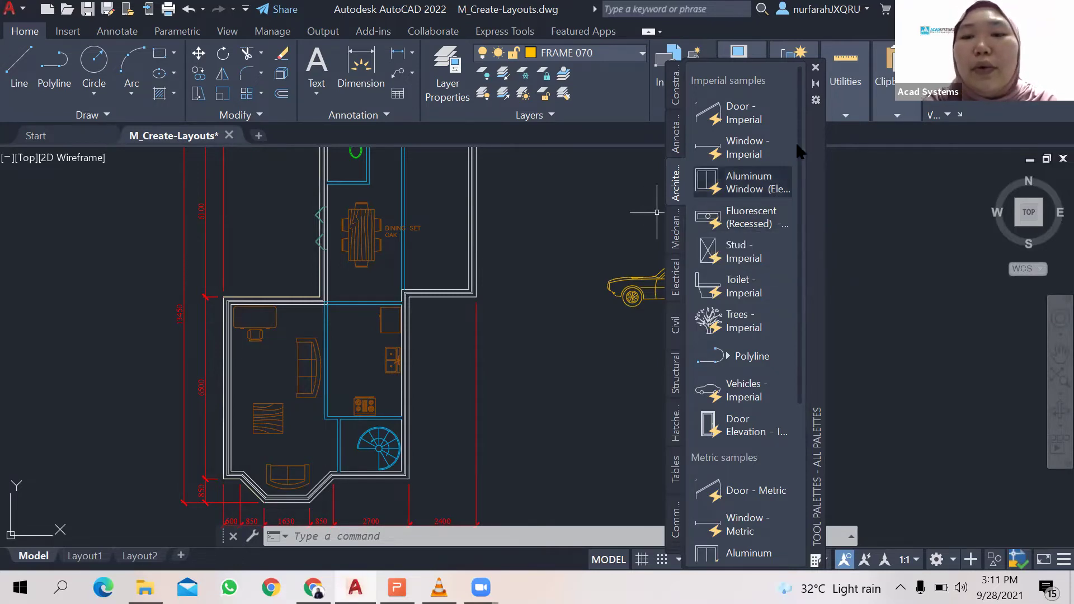
Create a new empty tool palette named 'Frequent'.
right_click(811, 139)
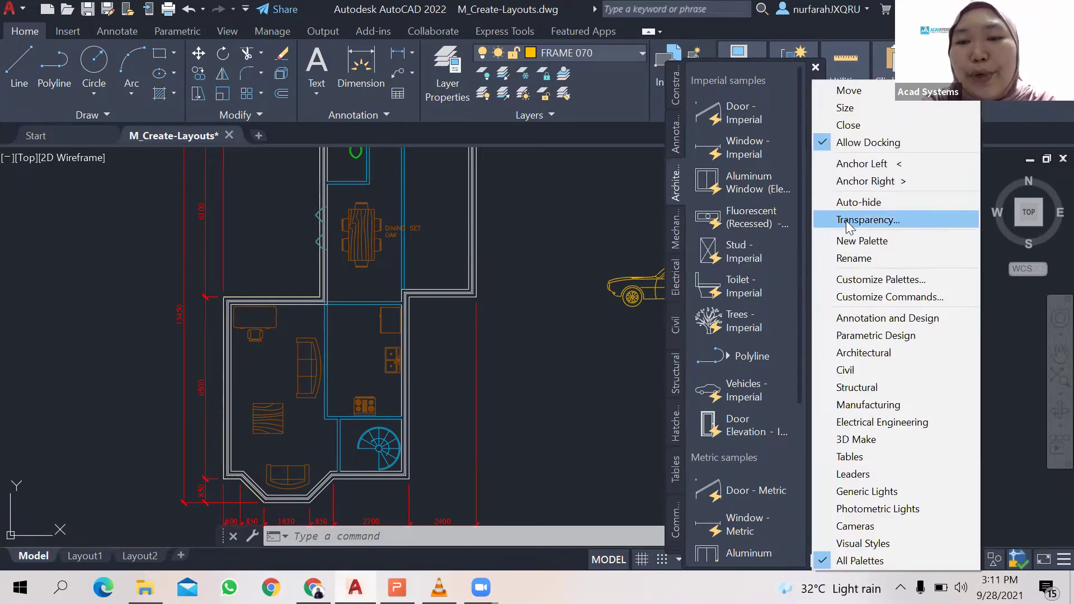
left_click(861, 241)
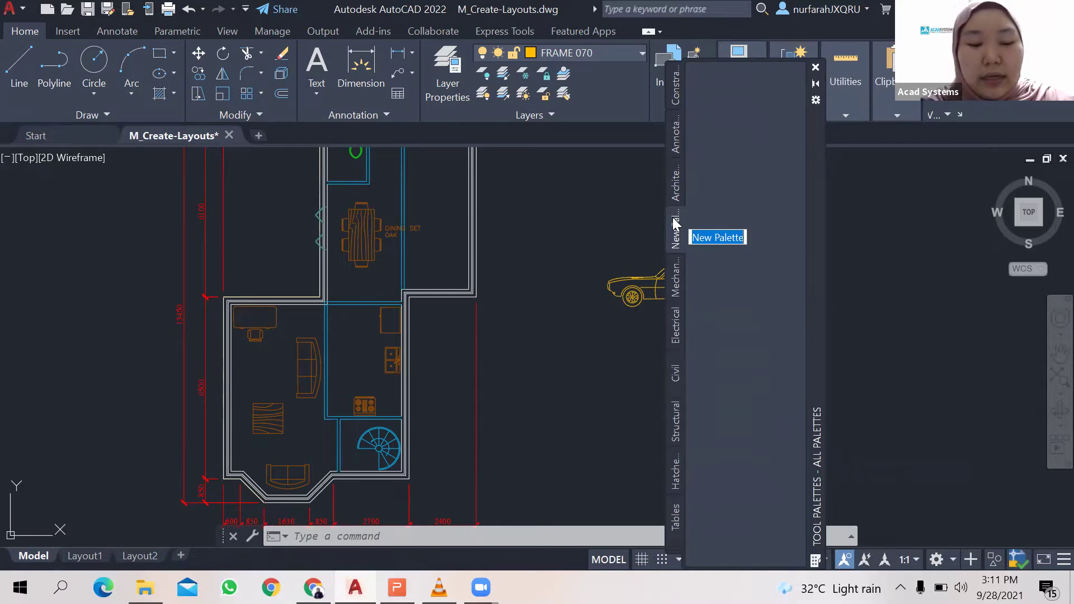
type("Fr")
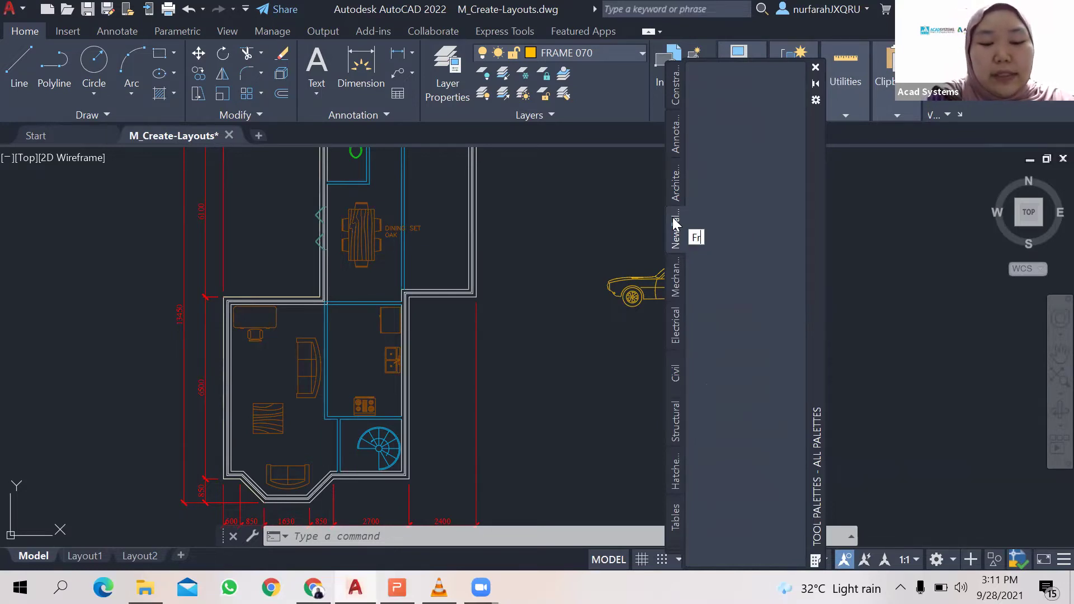
type("equent")
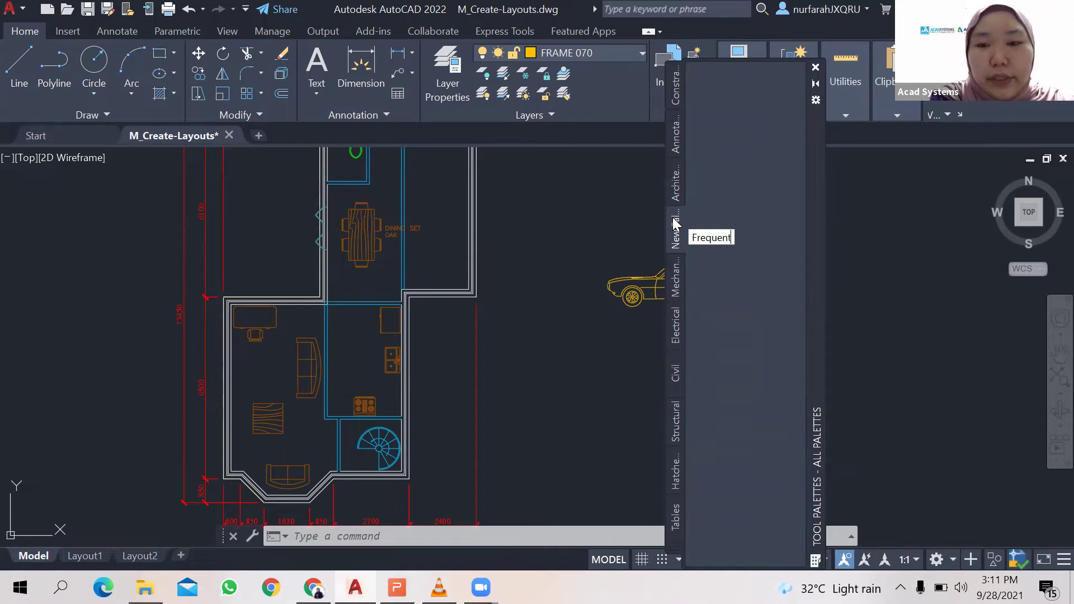
key("Return")
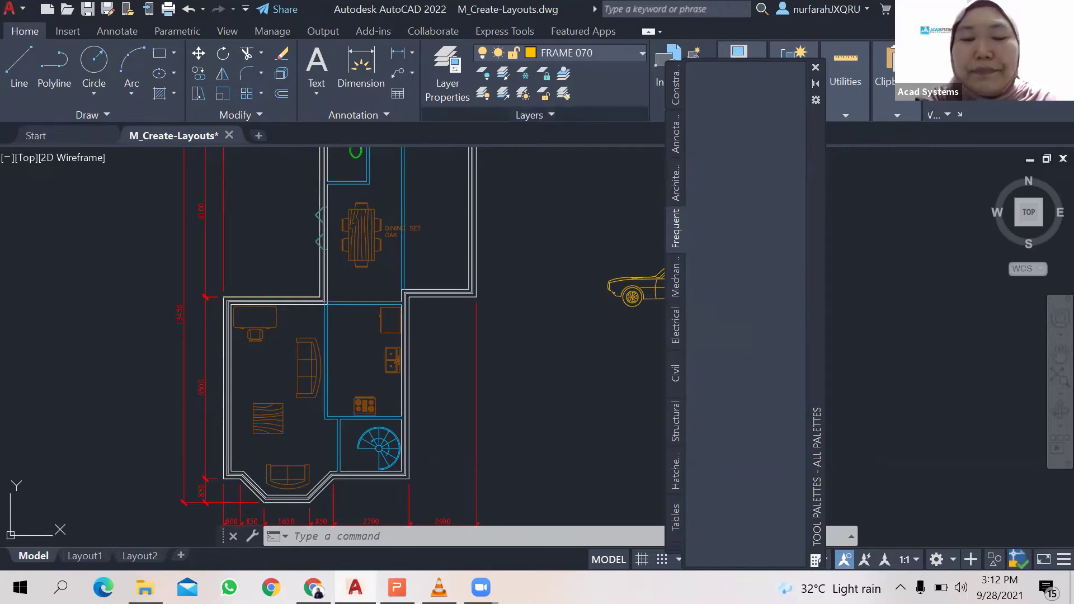
Zoom and pan the floor plan to bring the living room into close view.
left_click(206, 391)
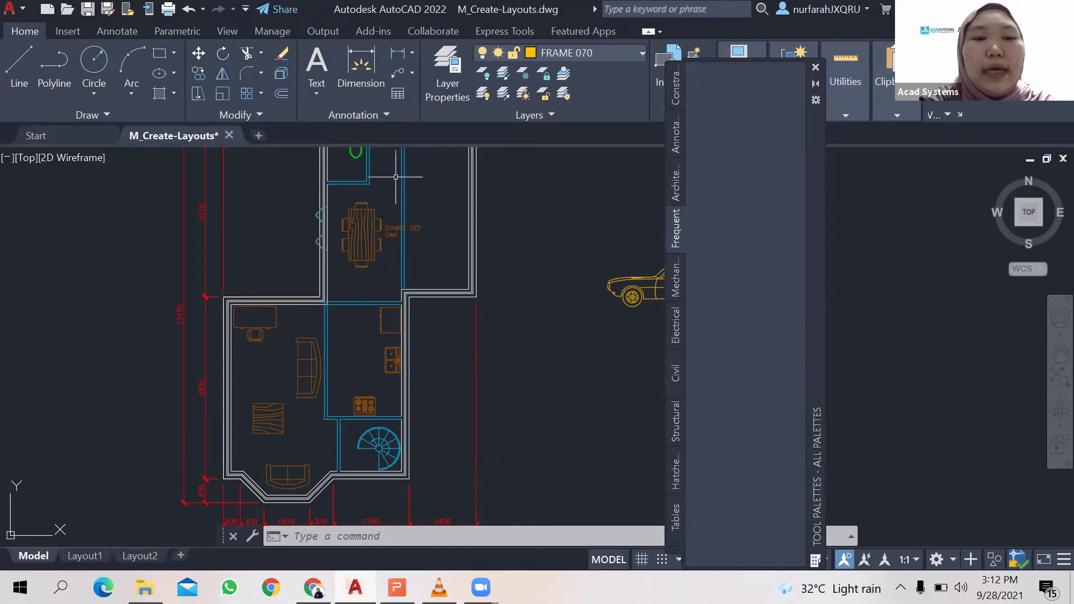
scroll(381, 152, "down", 3)
middle_click_drag(381, 152, 376, 239)
scroll(369, 295, "up", 2)
middle_click_drag(369, 295, 430, 205)
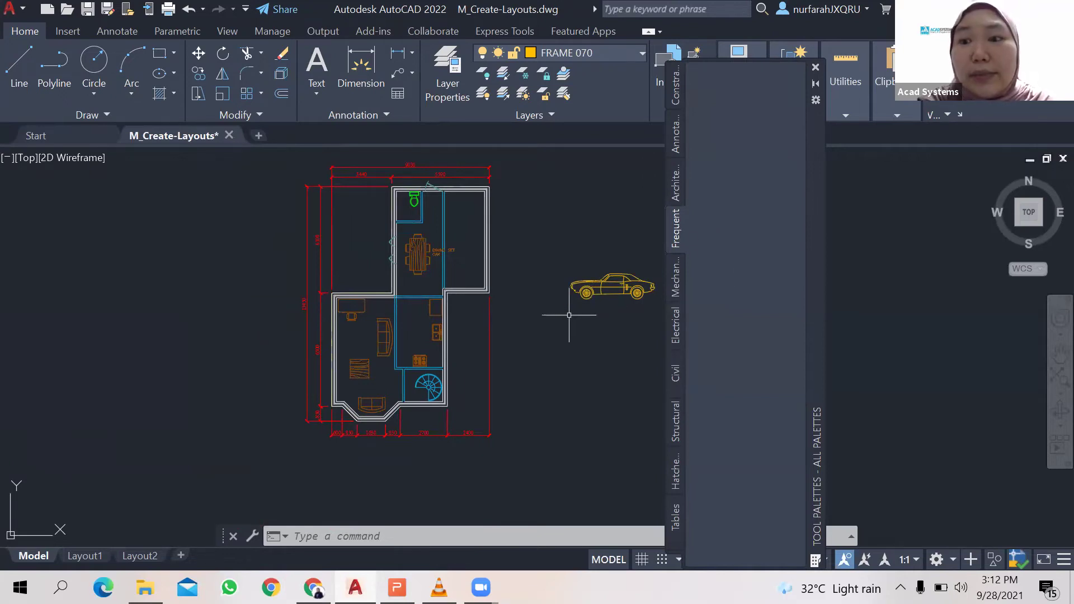
scroll(377, 363, "up", 2)
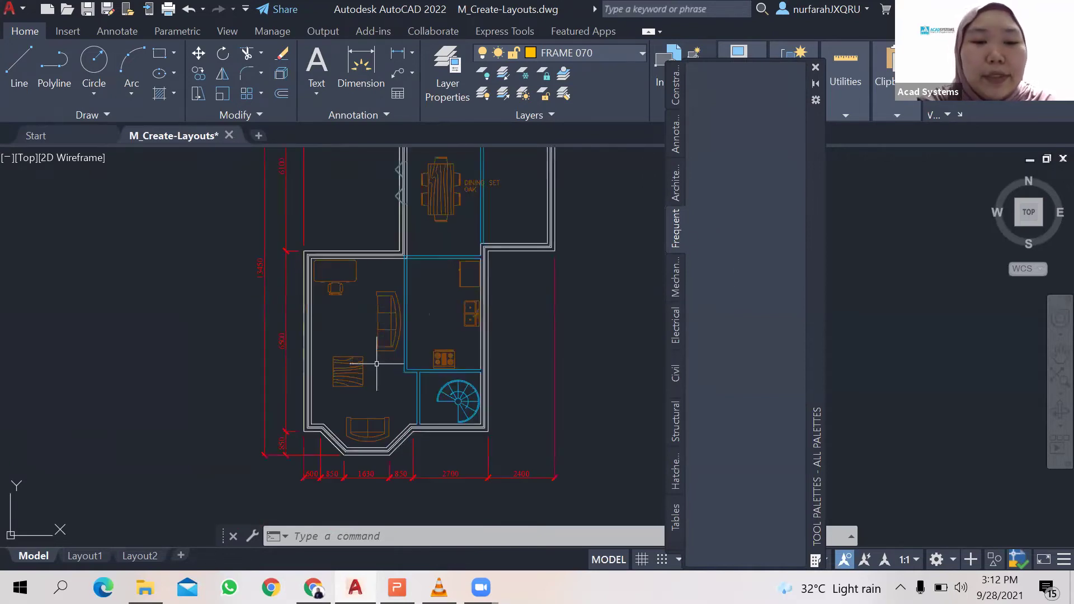
left_click(378, 279)
Add the living-room sofa to the Frequent palette and rename it 'sofa 3 seats'.
left_click(372, 328)
left_click_drag(394, 310, 703, 222)
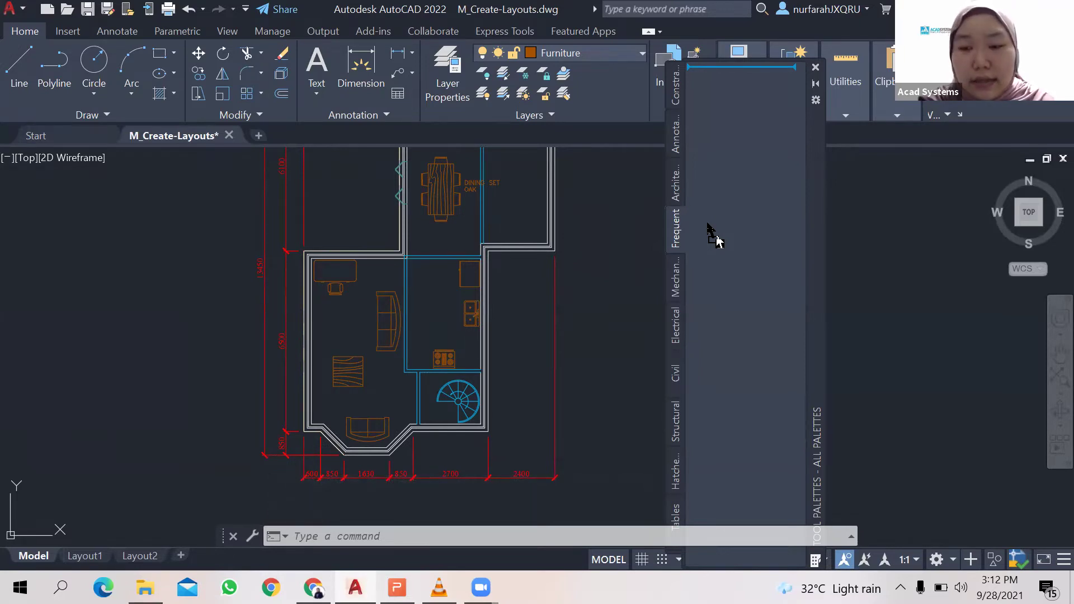
left_click_drag(707, 224, 707, 224)
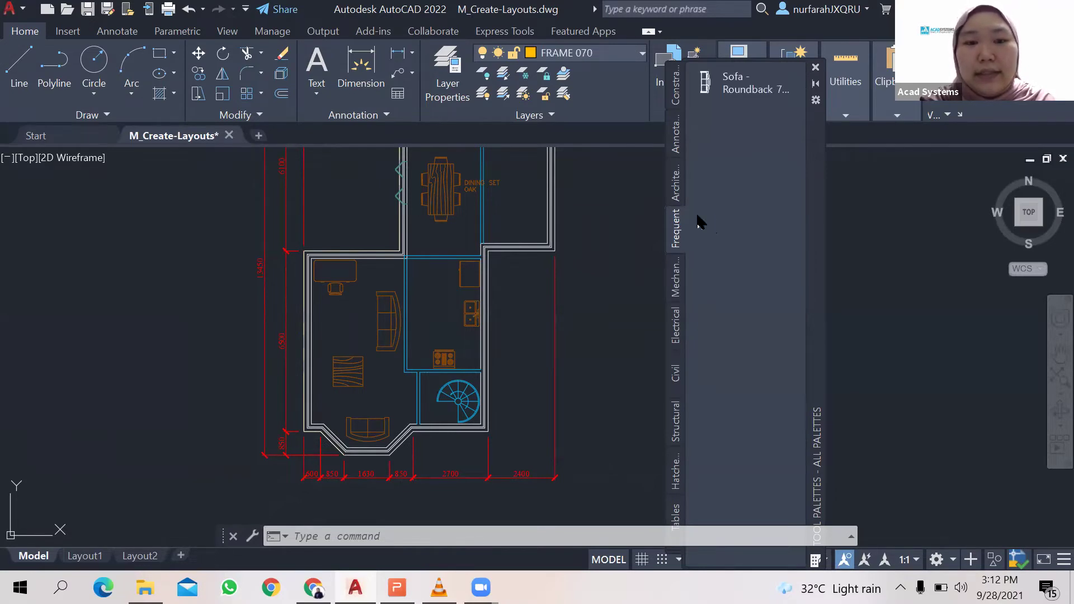
right_click(736, 87)
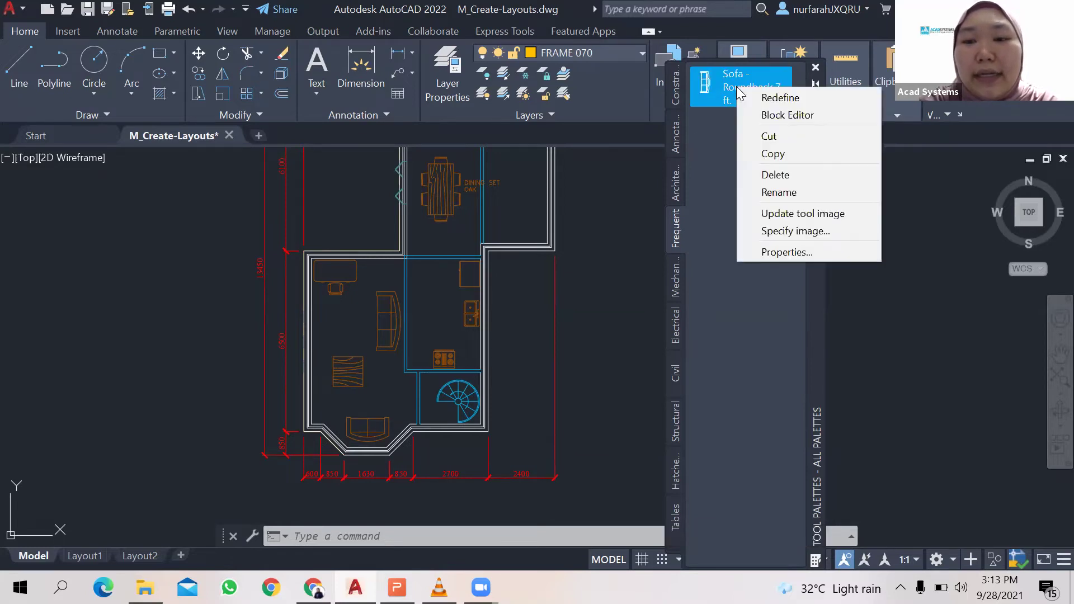
left_click(797, 193)
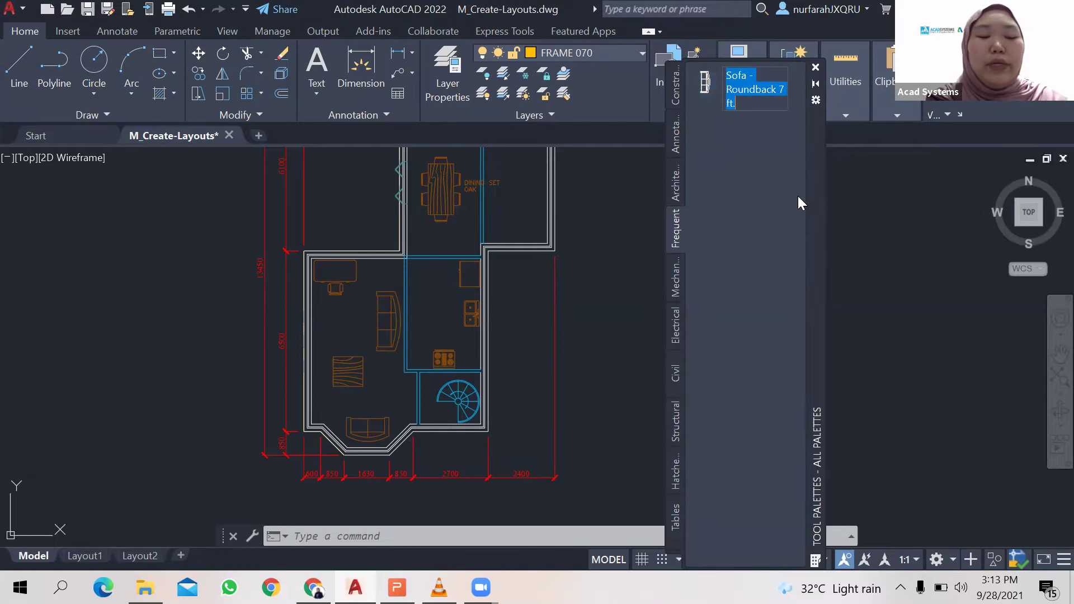
type("sofa")
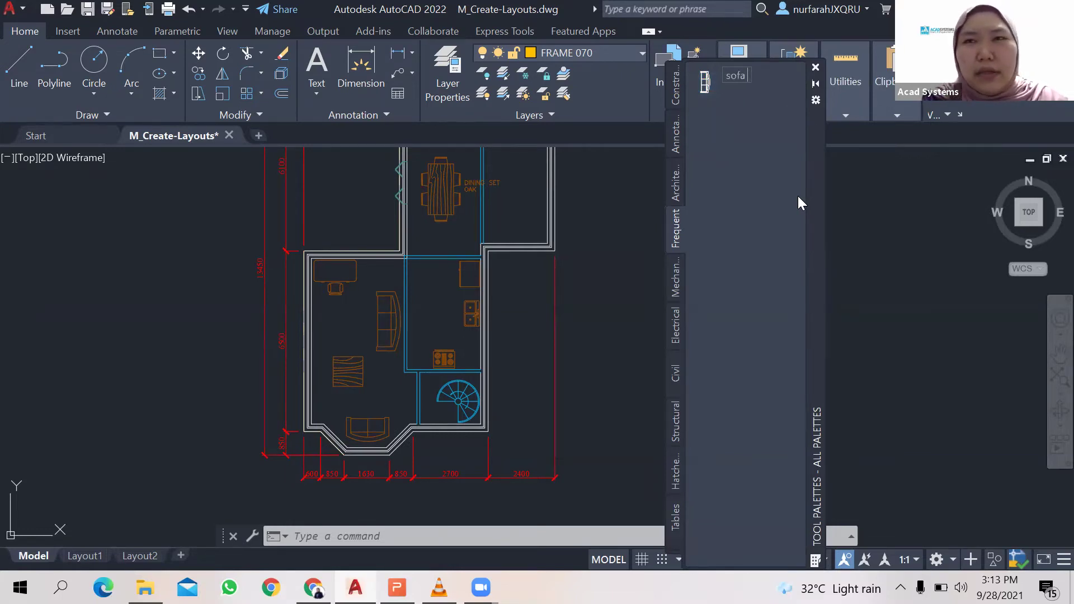
type(" 3 seats")
key("Return")
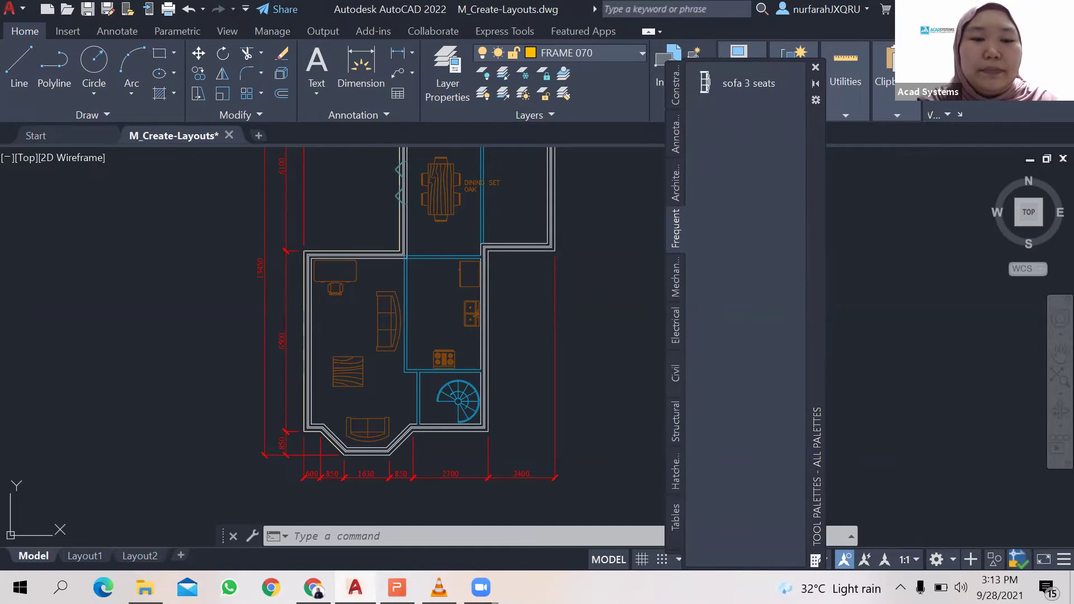
Add the square woodgrain table and the bottom sofa blocks to the Frequent palette.
left_click(362, 352)
left_click(338, 379)
left_click_drag(339, 379, 779, 205)
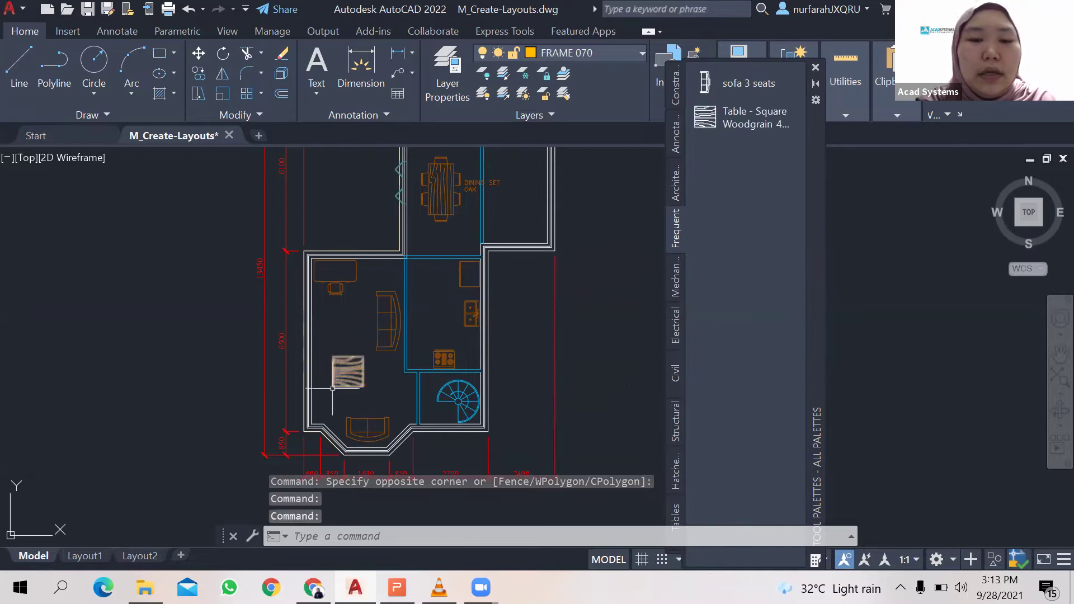
left_click(362, 406)
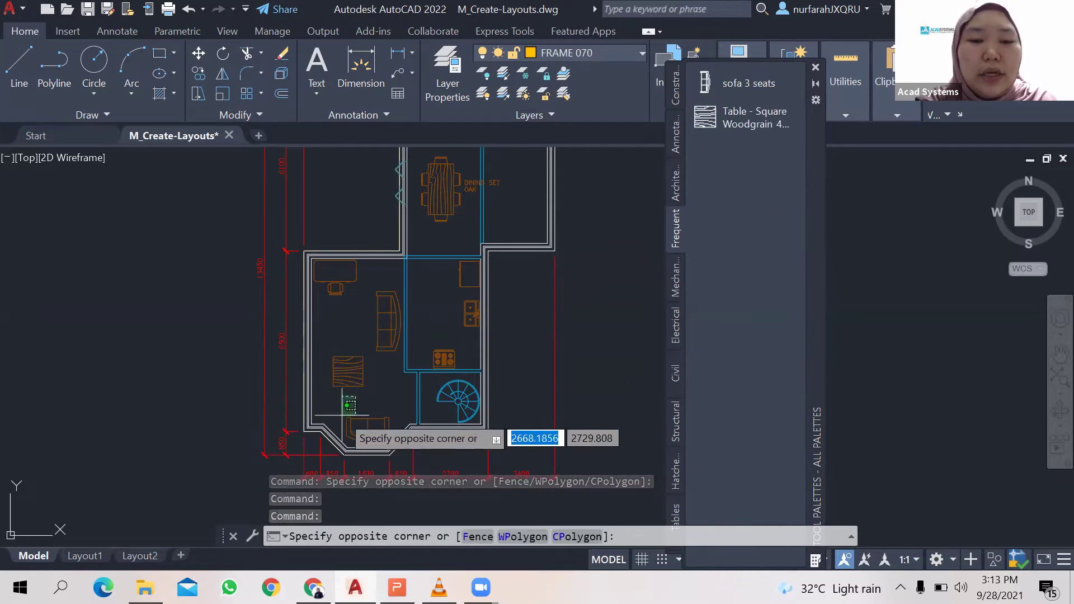
left_click(338, 432)
left_click_drag(364, 421, 729, 265)
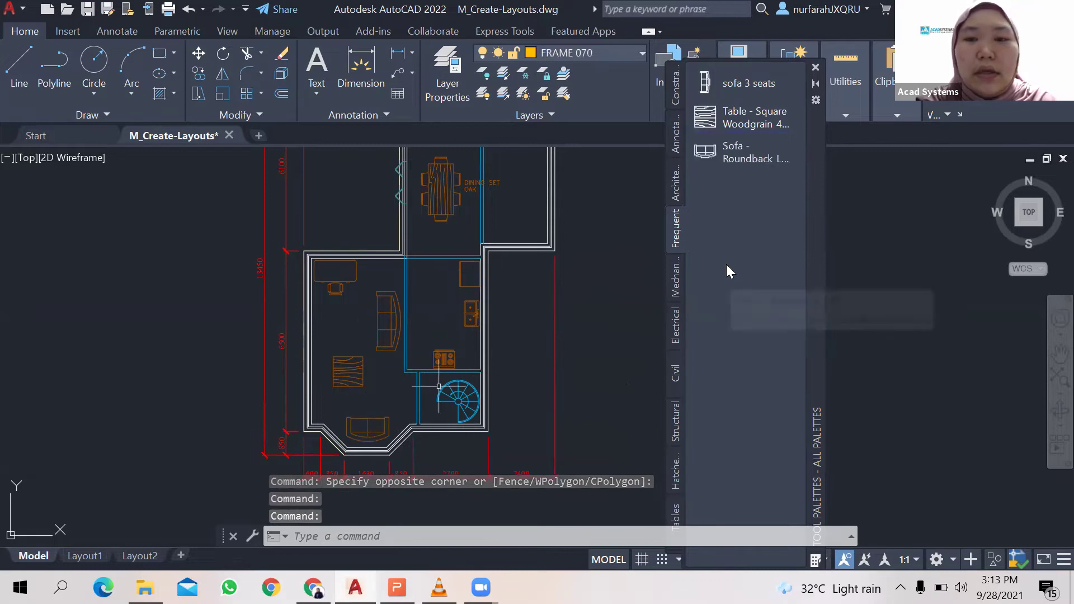
Add the toilet block from the upper toilet room to the Frequent palette.
mouse_move(481, 234)
middle_mouse_down()
mouse_move(481, 305)
mouse_move(473, 269)
middle_mouse_up()
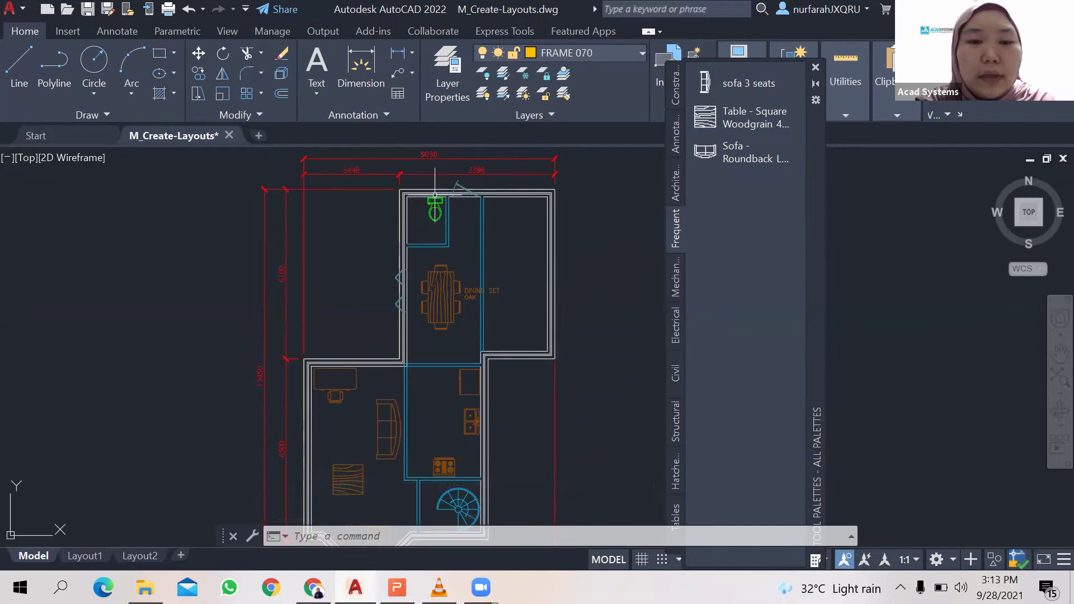
scroll(440, 178, "up", 3)
left_click(407, 282)
left_click(451, 200)
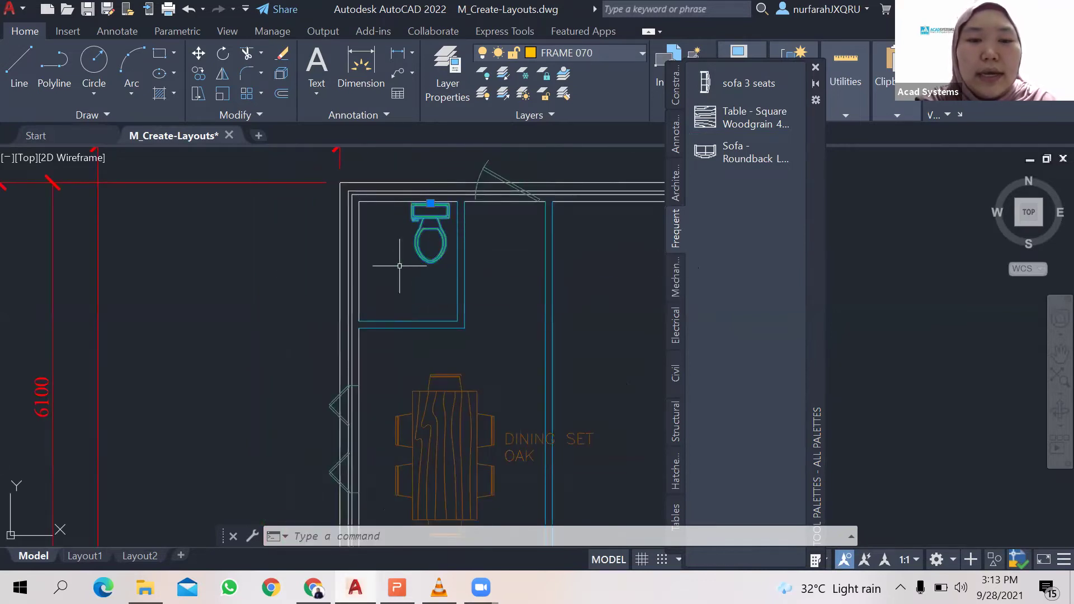
left_click_drag(430, 263, 748, 244)
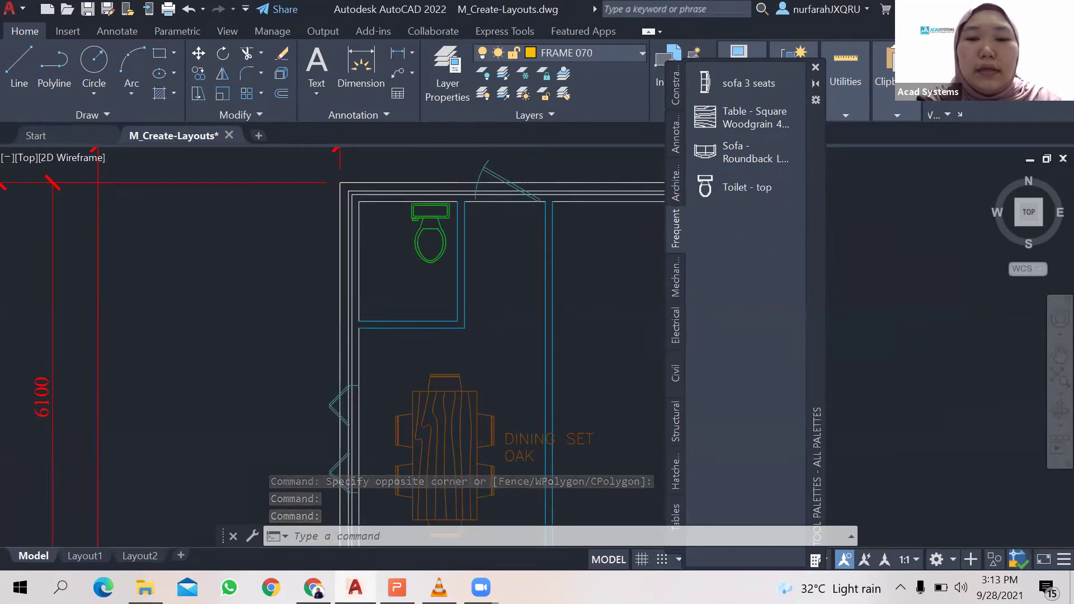
Pan and zoom back out to see the whole floor plan.
scroll(551, 323, "down", 3)
middle_click_drag(550, 323, 422, 200)
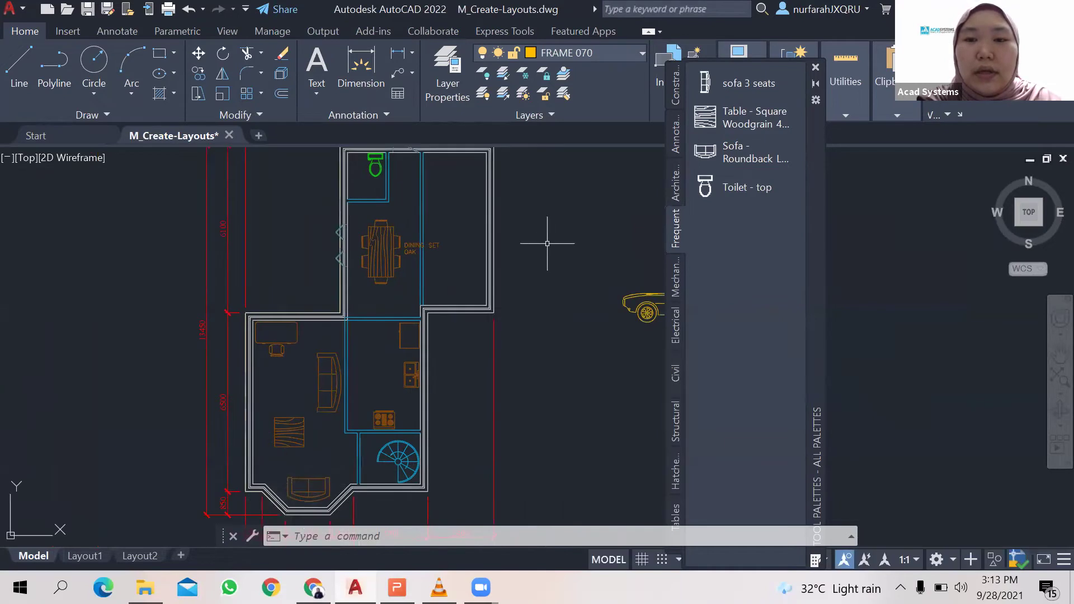
scroll(580, 262, "down", 4)
middle_click_drag(575, 259, 498, 364)
scroll(498, 355, "up", 3)
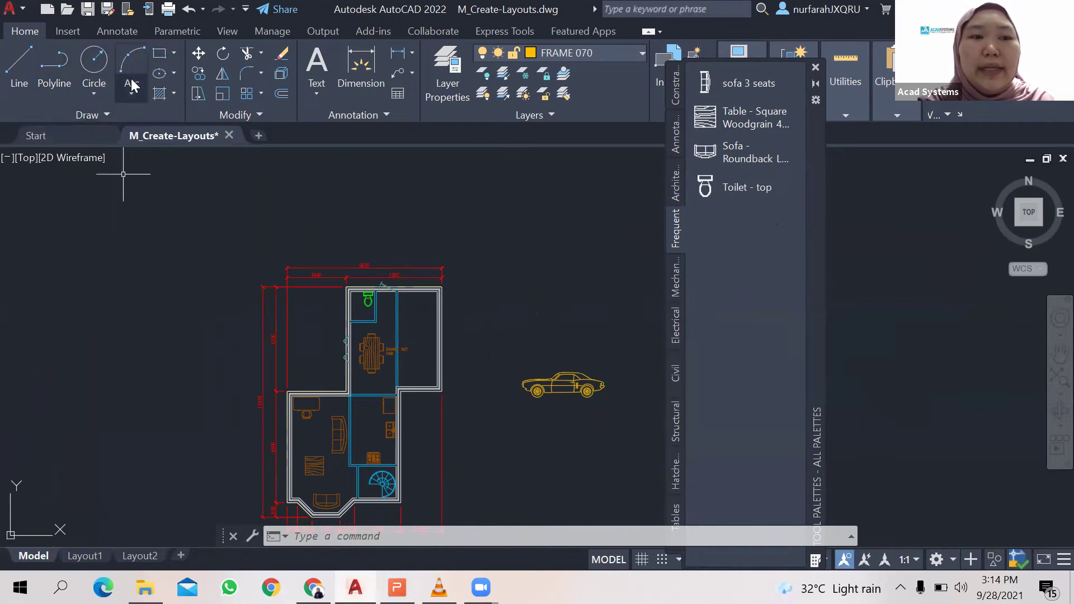
Draw a closed triangular polyline to the upper left of the floor plan.
left_click(54, 62)
left_click(117, 213)
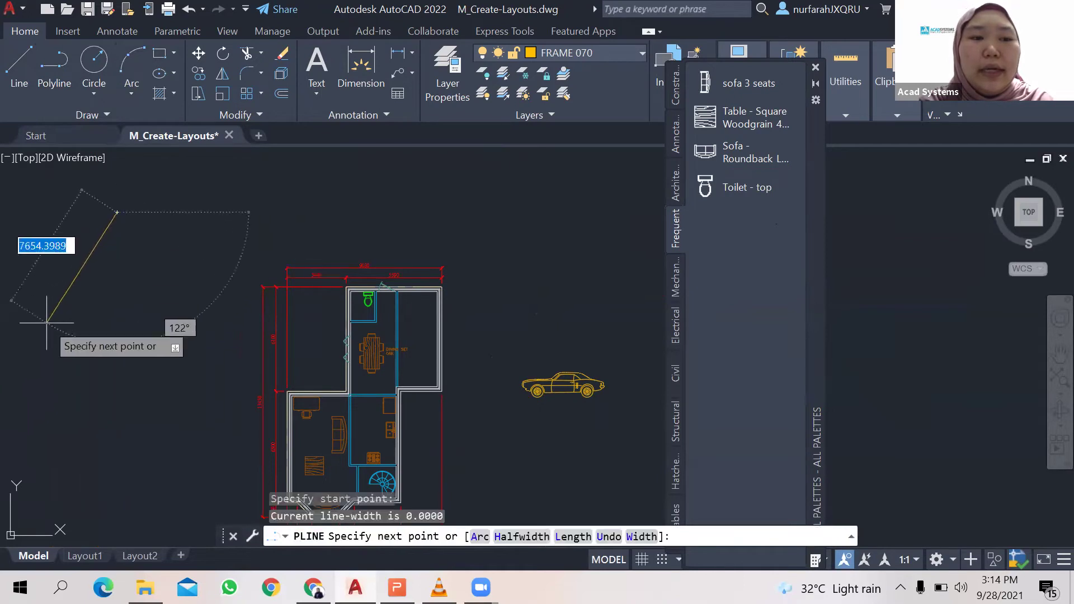
left_click(46, 323)
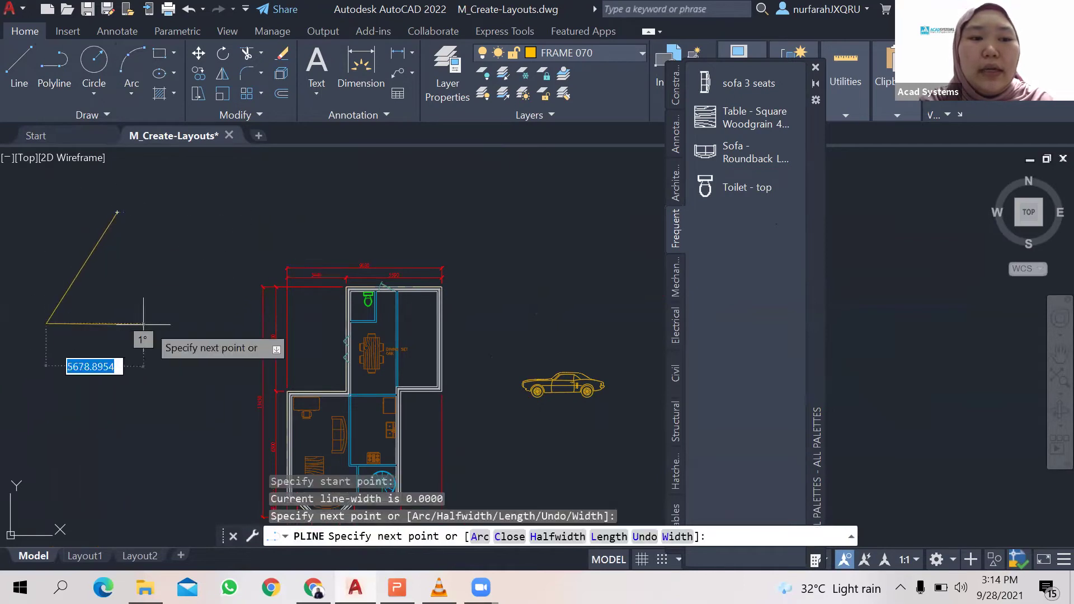
left_click(212, 282)
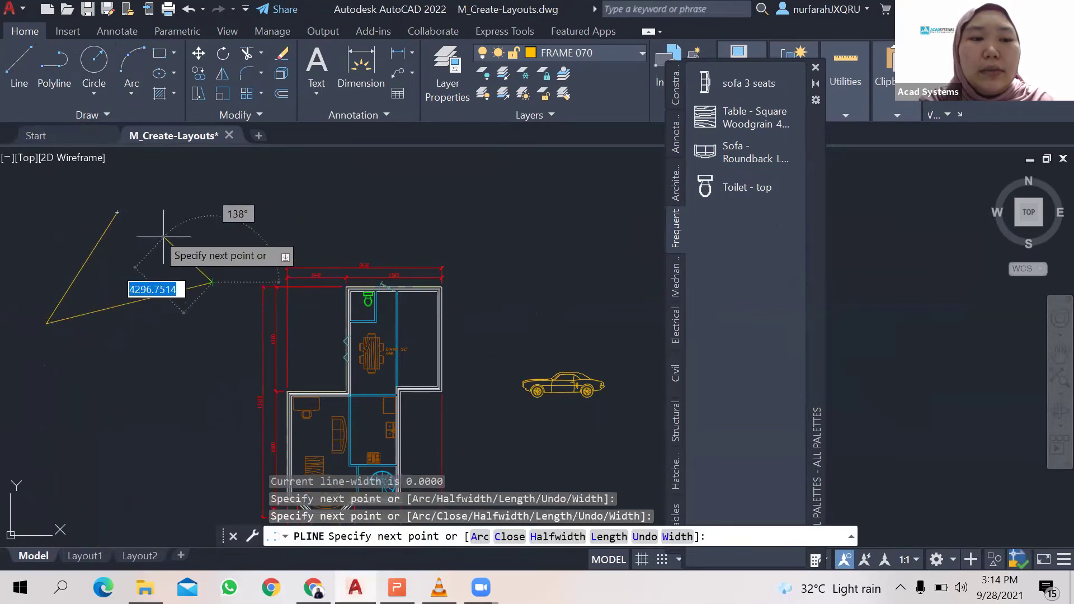
left_click(117, 213)
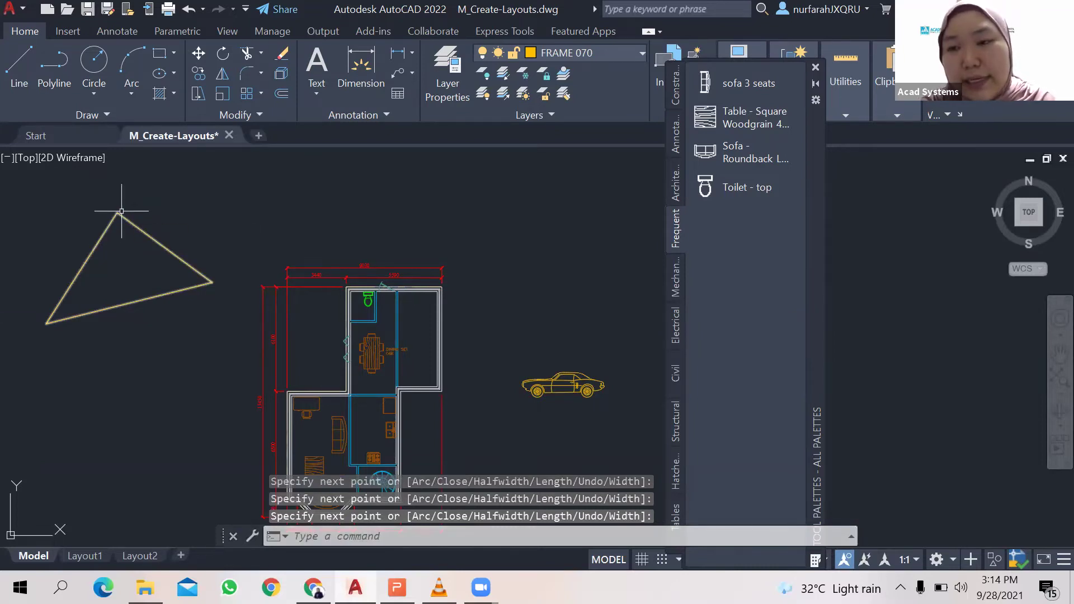
left_click(121, 212)
key("Return")
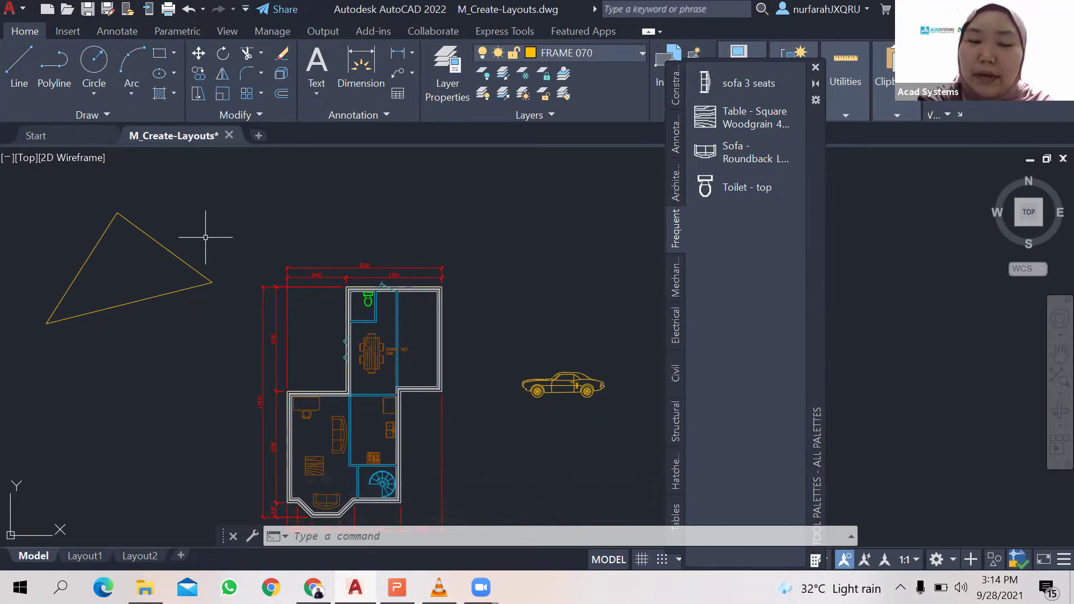
Drag the triangle onto the Frequent palette to create a Polyline tool.
left_click(199, 237)
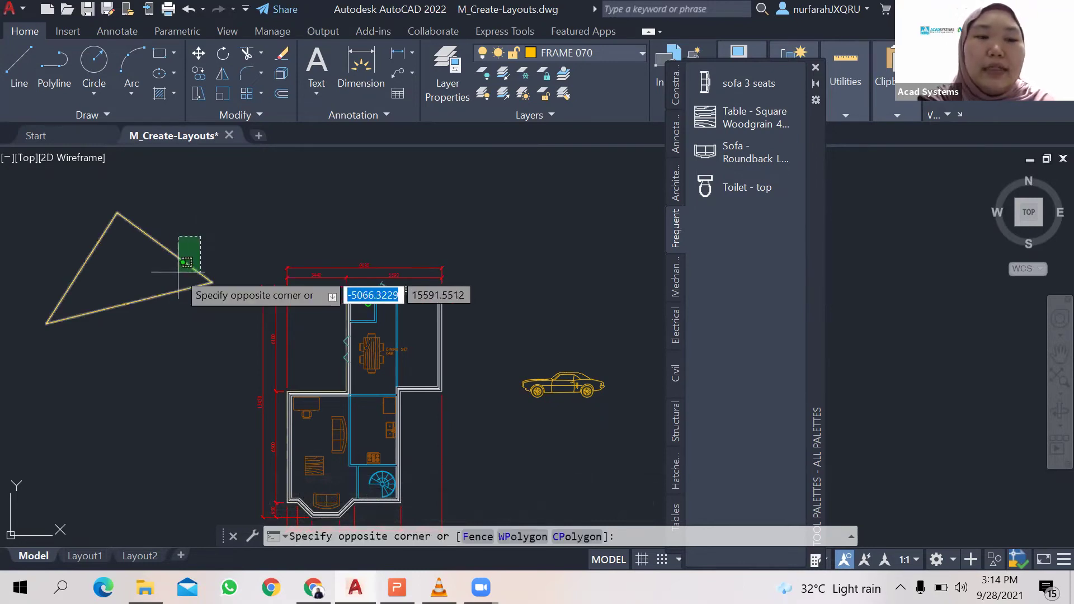
left_click(178, 280)
left_click_drag(201, 284, 744, 274)
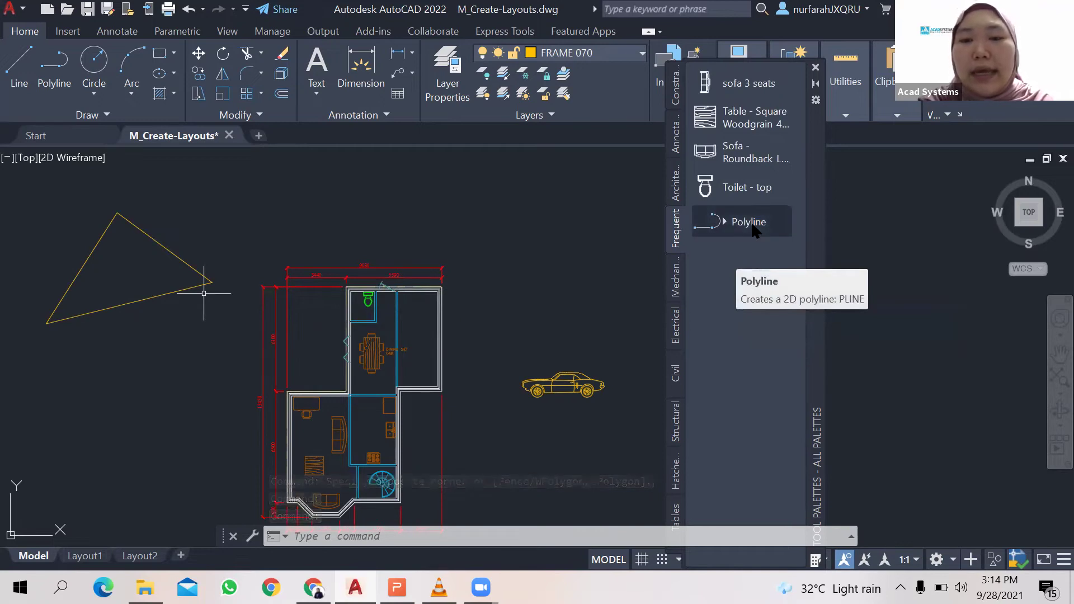
Draw a closed four-sided polyline above the plan with the new Polyline tool.
left_click(756, 223)
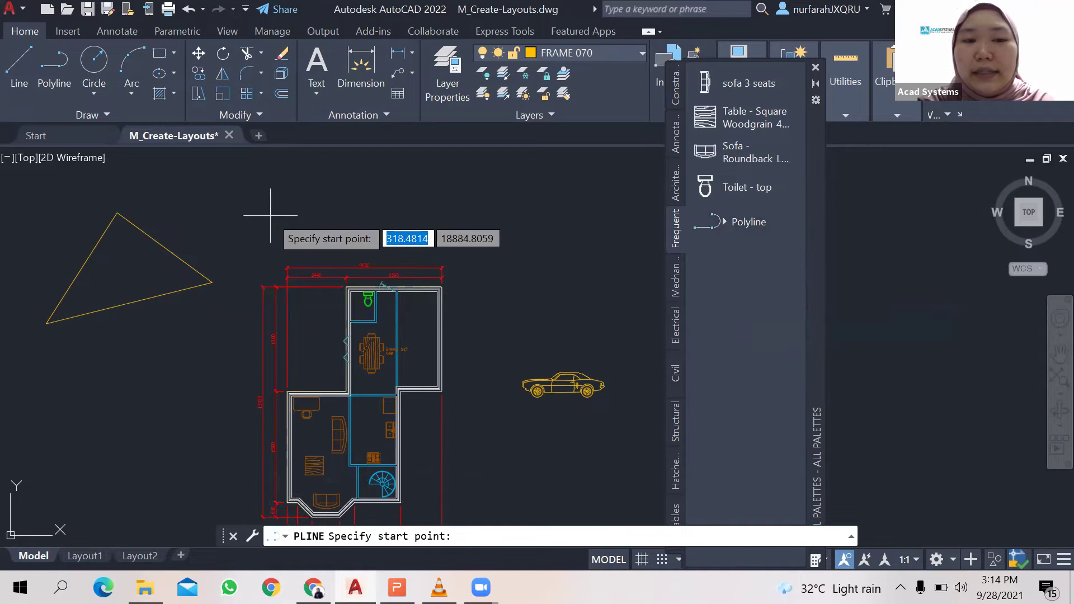
left_click(295, 187)
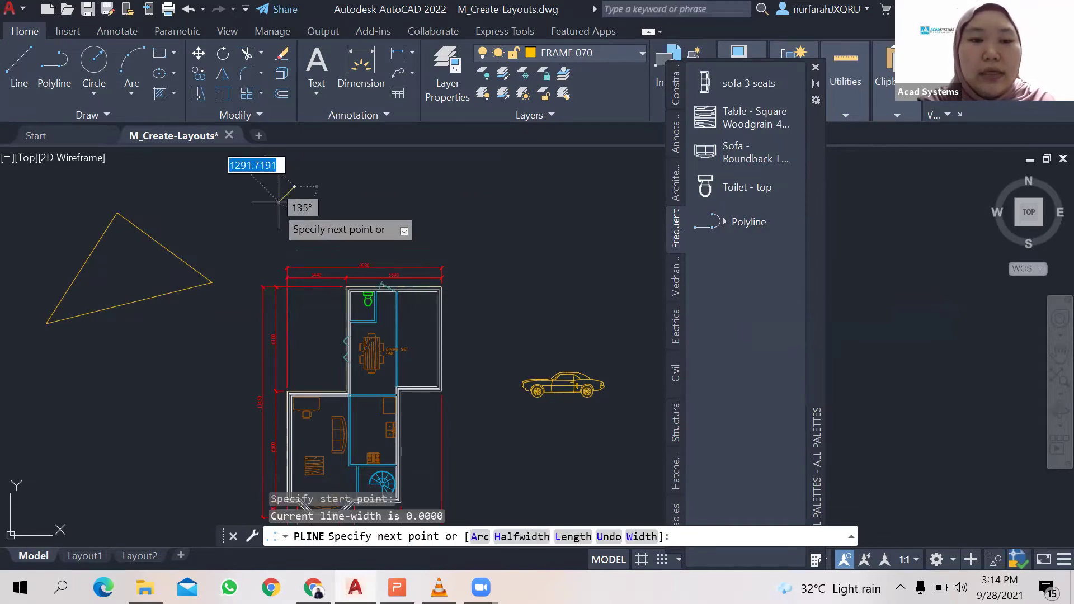
left_click(266, 223)
left_click(409, 226)
left_click(414, 161)
left_click(295, 187)
key("Escape")
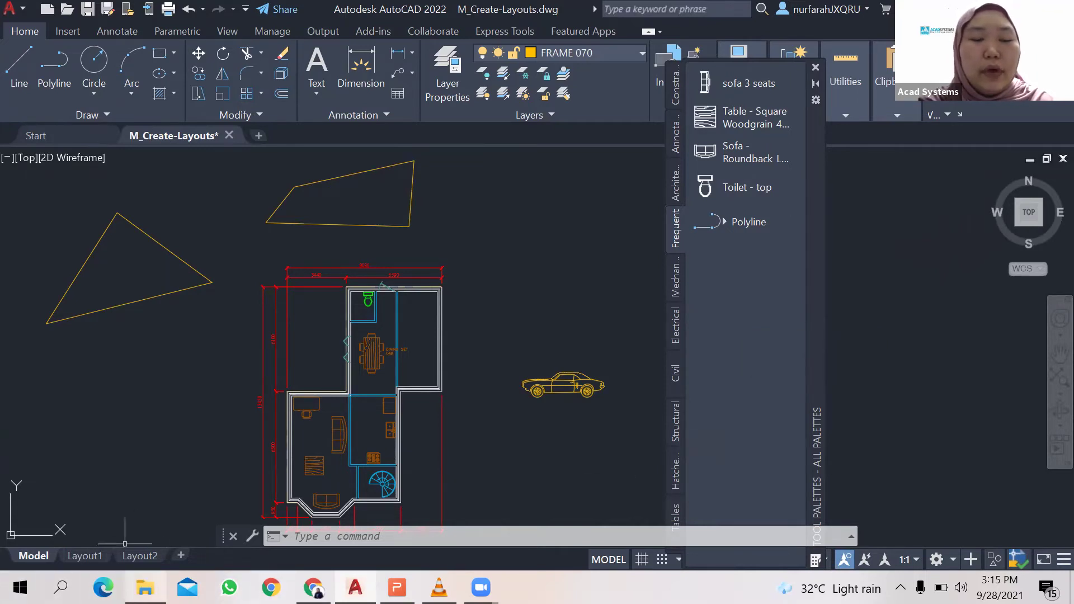
left_click(144, 587)
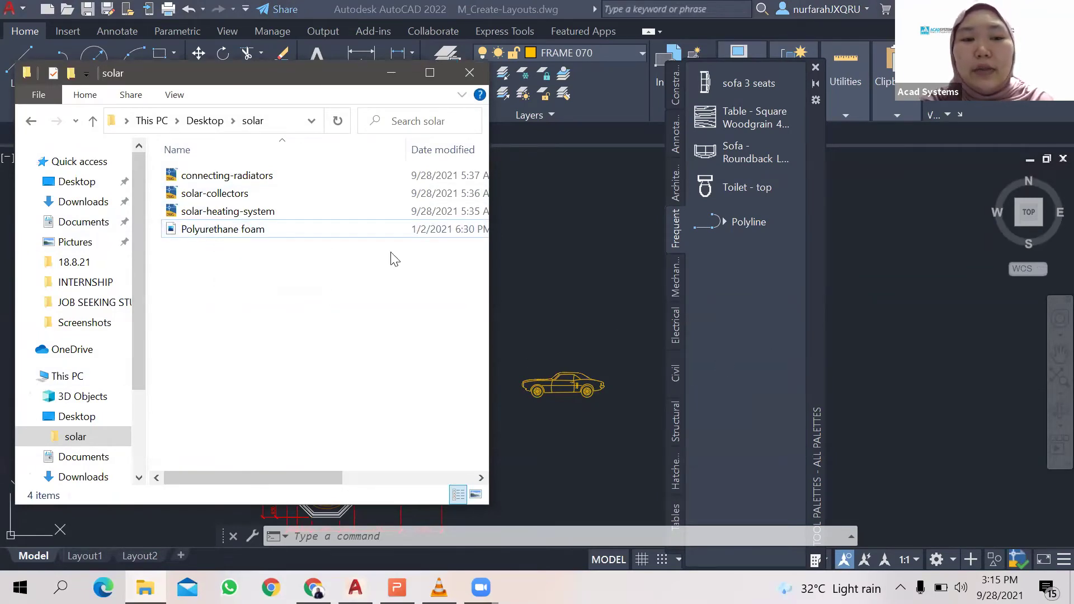
Add Polyurethane foam, solar-collectors, solar-heating-system and connecting-radiators from Explorer to the Frequent palette.
left_click_drag(224, 234, 748, 345)
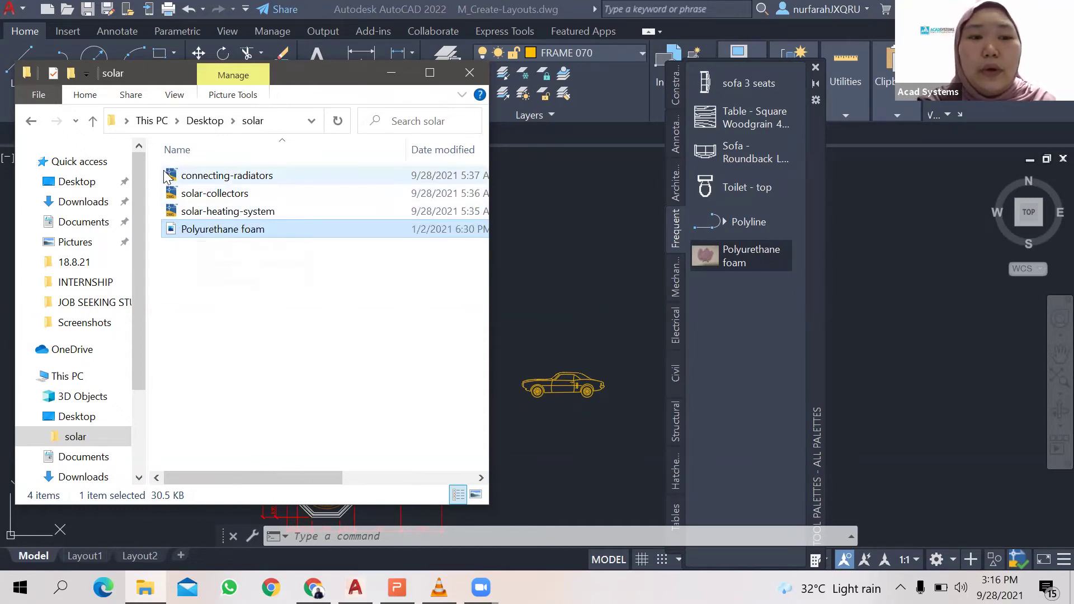
left_click_drag(159, 171, 724, 342)
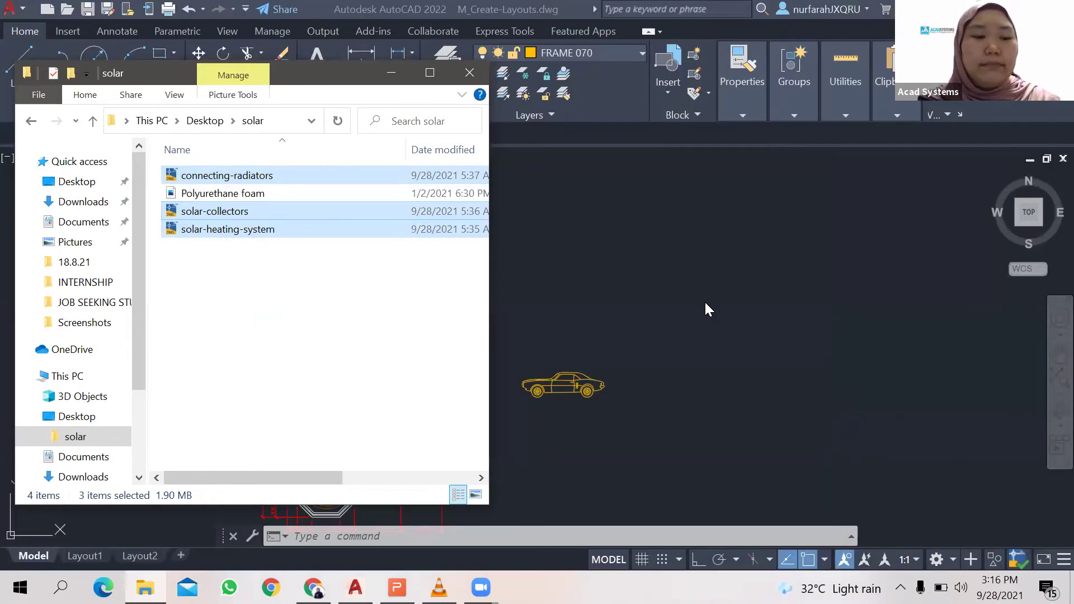
left_click(391, 73)
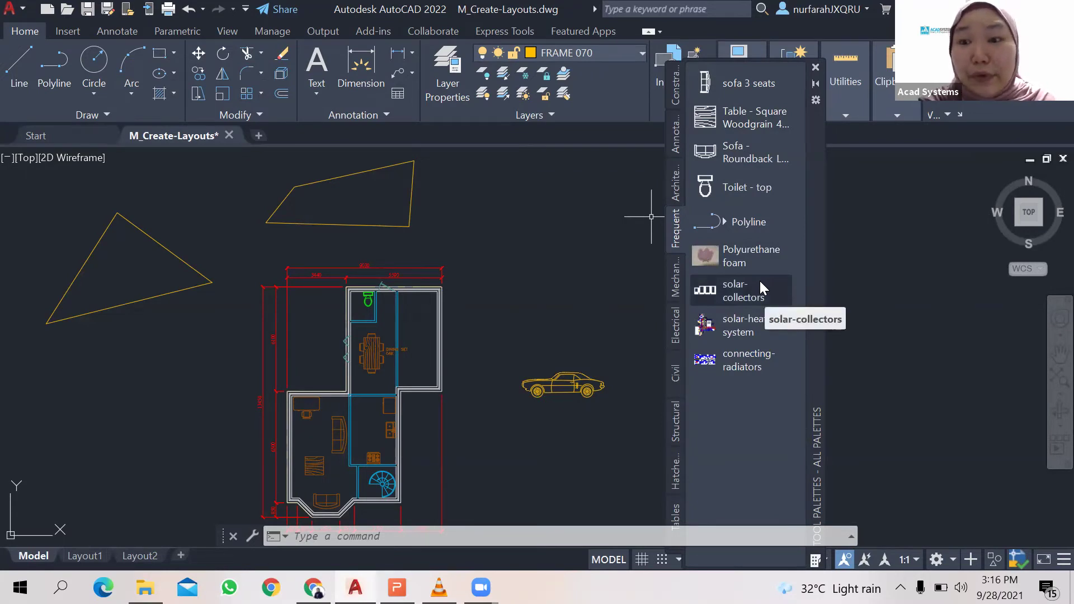
right_click(736, 402)
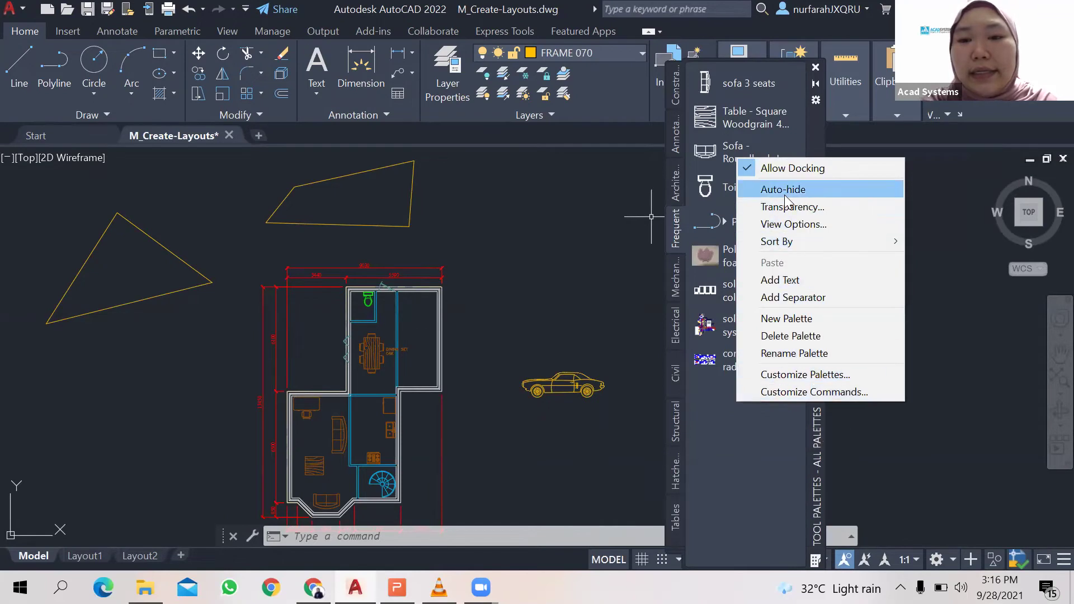
left_click(799, 225)
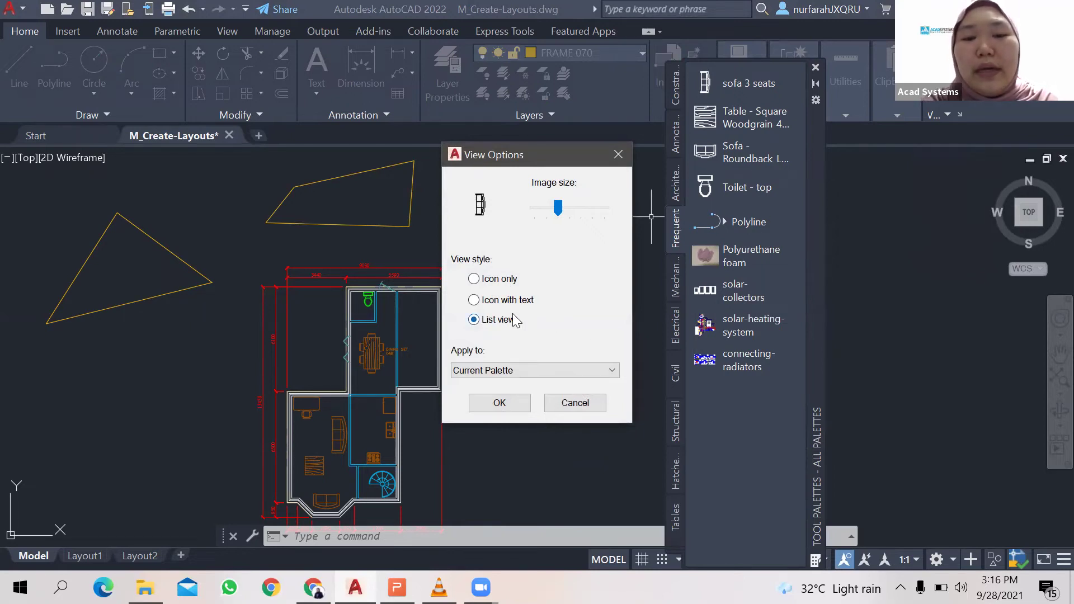
left_click(473, 278)
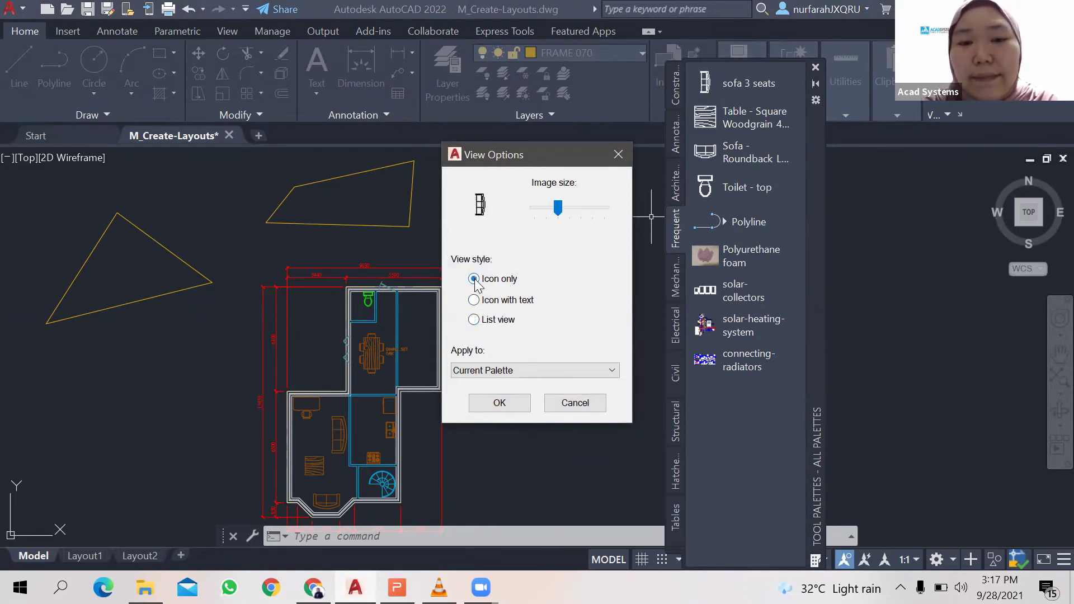
left_click(521, 406)
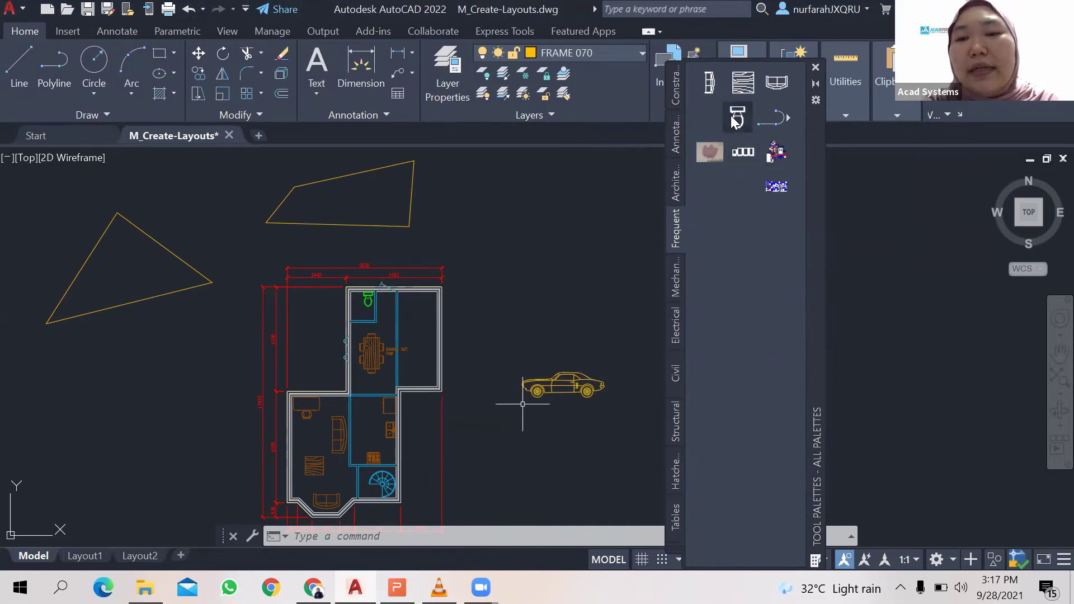
right_click(749, 226)
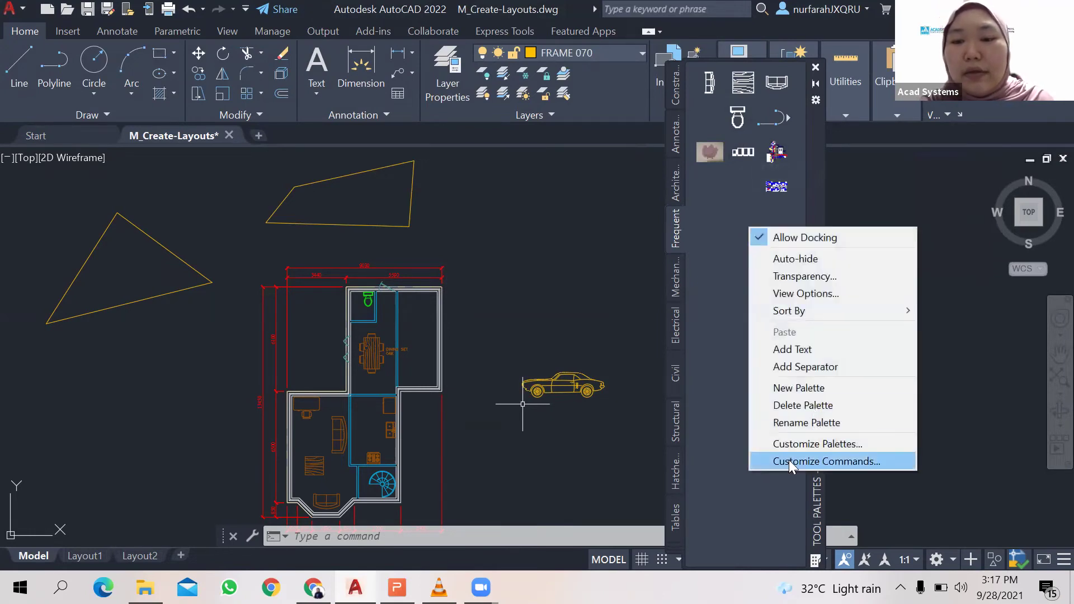
left_click(802, 297)
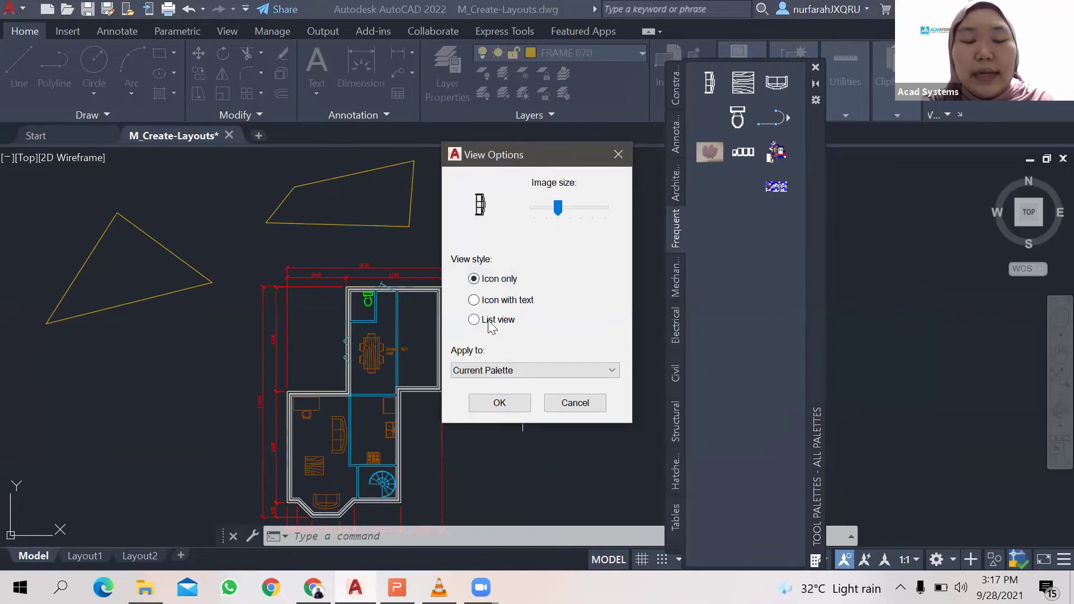
left_click(492, 321)
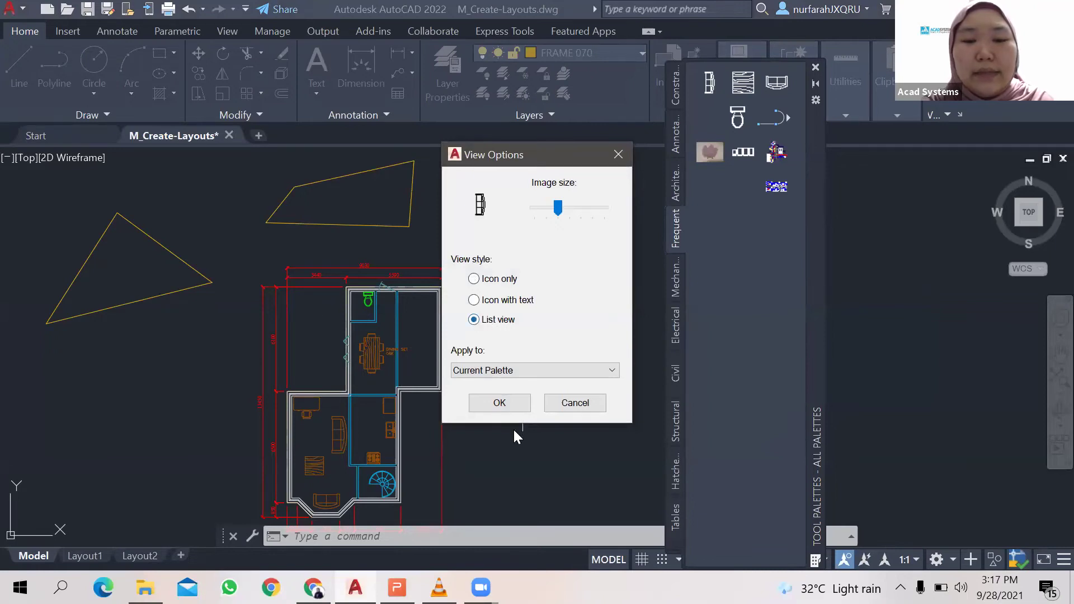
left_click(499, 403)
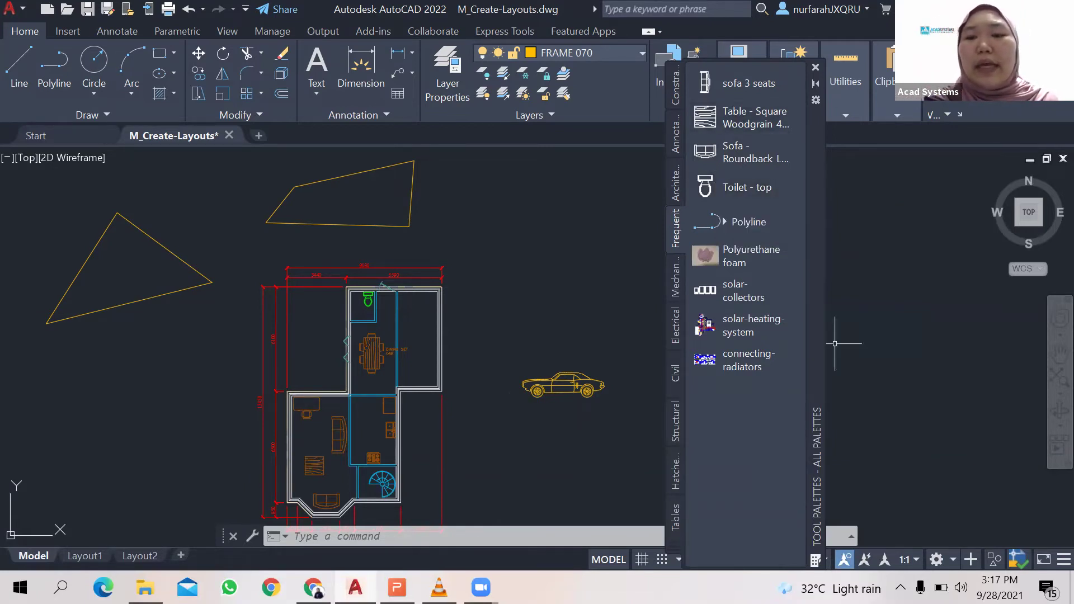
In the sofa 3 seats tool's properties, replace the description with 'Insert channel into drawing'.
right_click(747, 79)
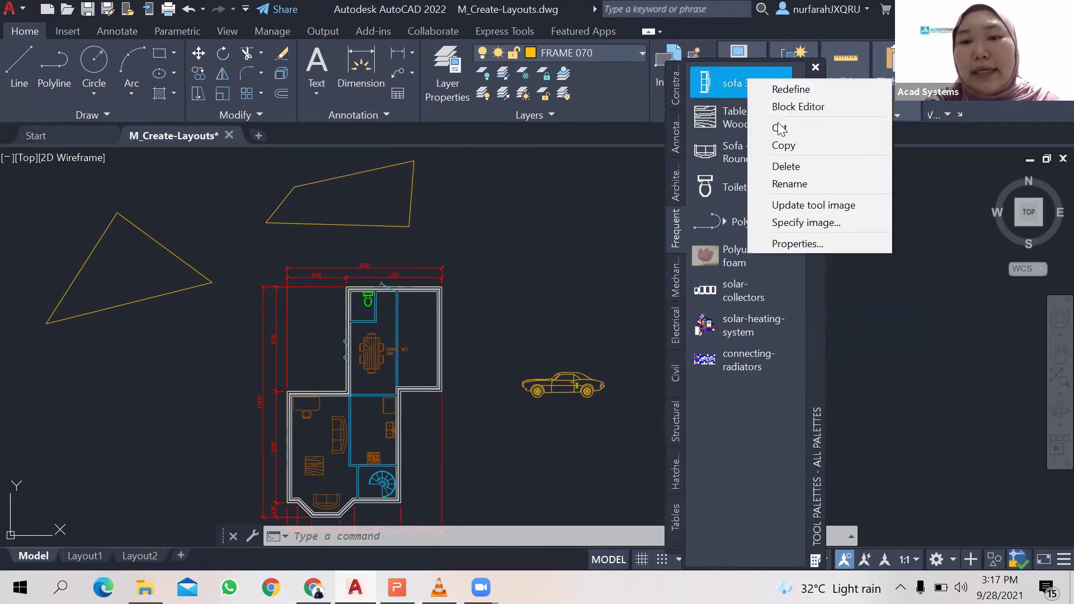
left_click(791, 249)
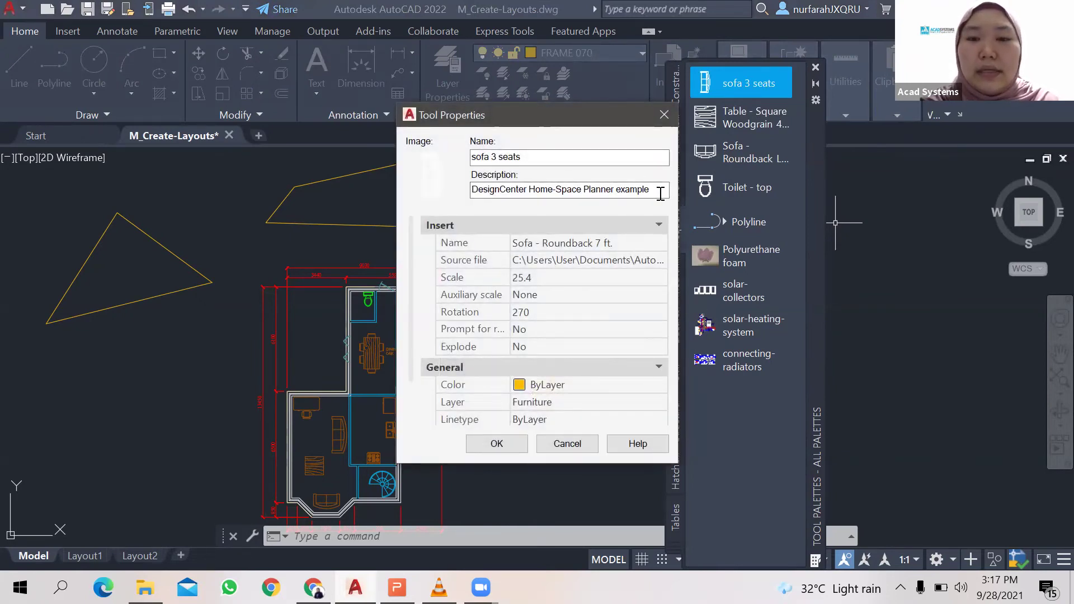
left_click_drag(650, 189, 445, 189)
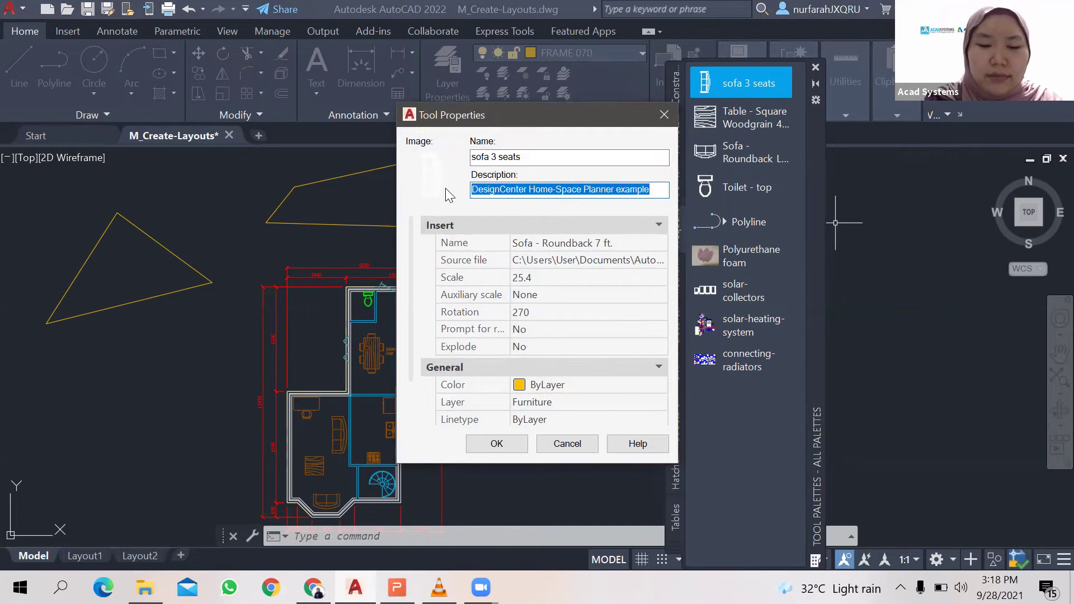
type("Insert")
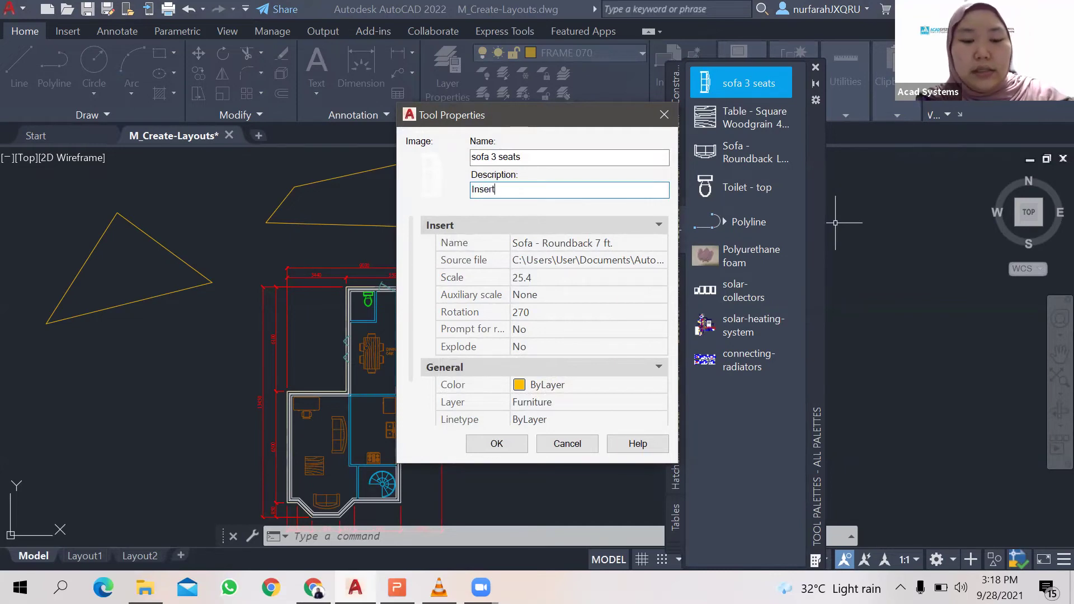
type(" cha")
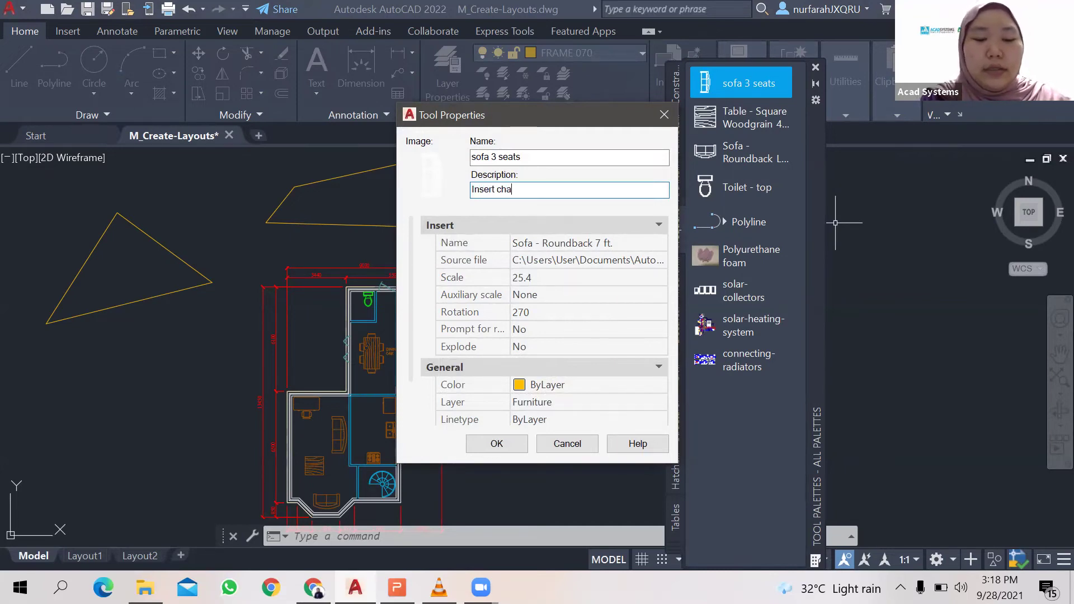
type("nnel into drawing")
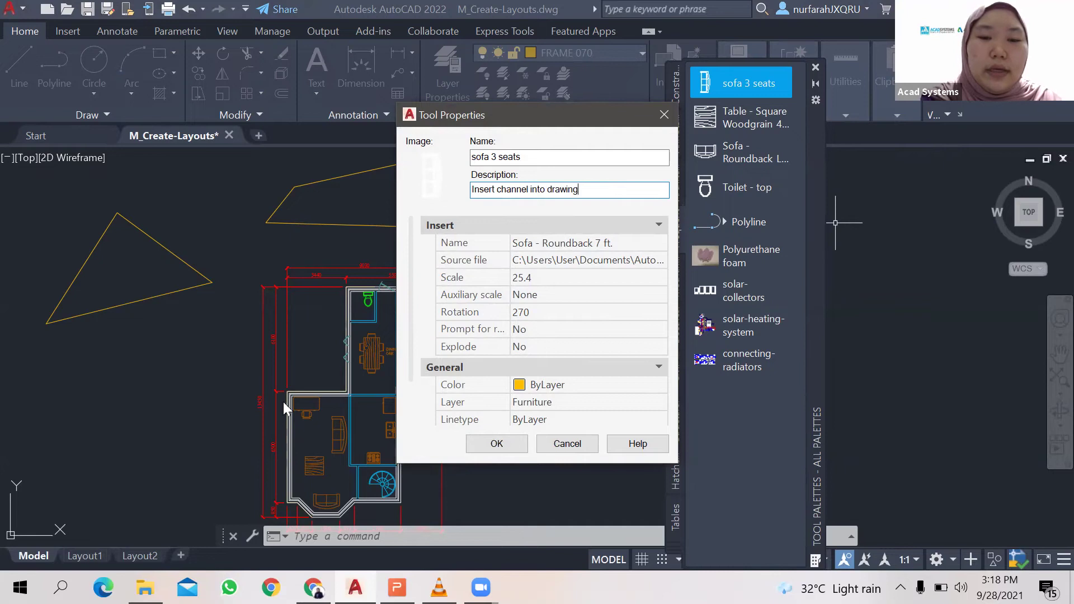
left_click(508, 452)
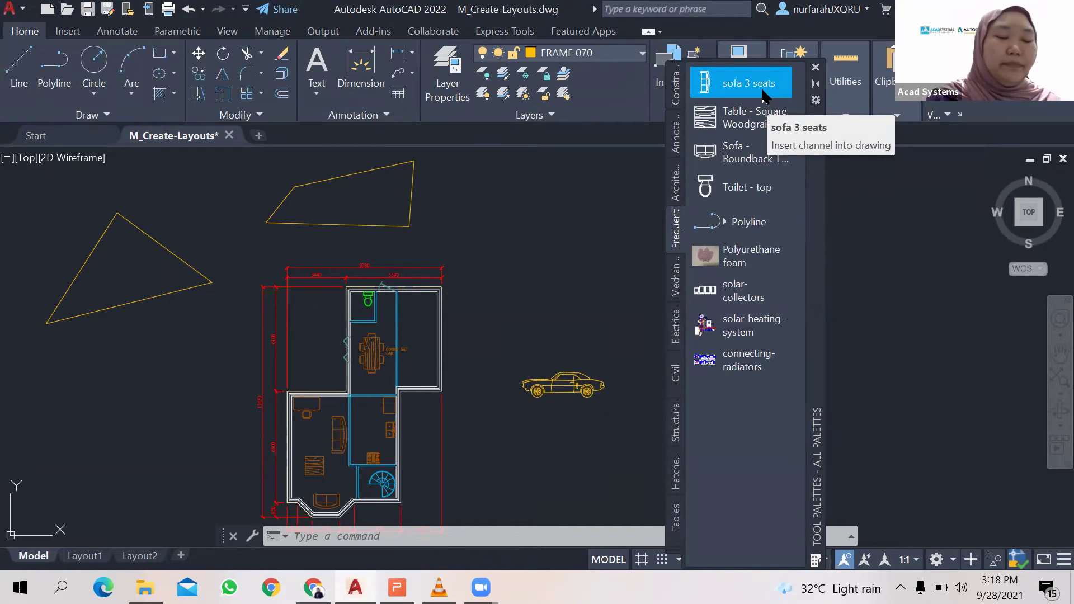
Cancel the command, review the Arc dropdown's drawing methods, then bring up the palette's context menu.
key("Escape")
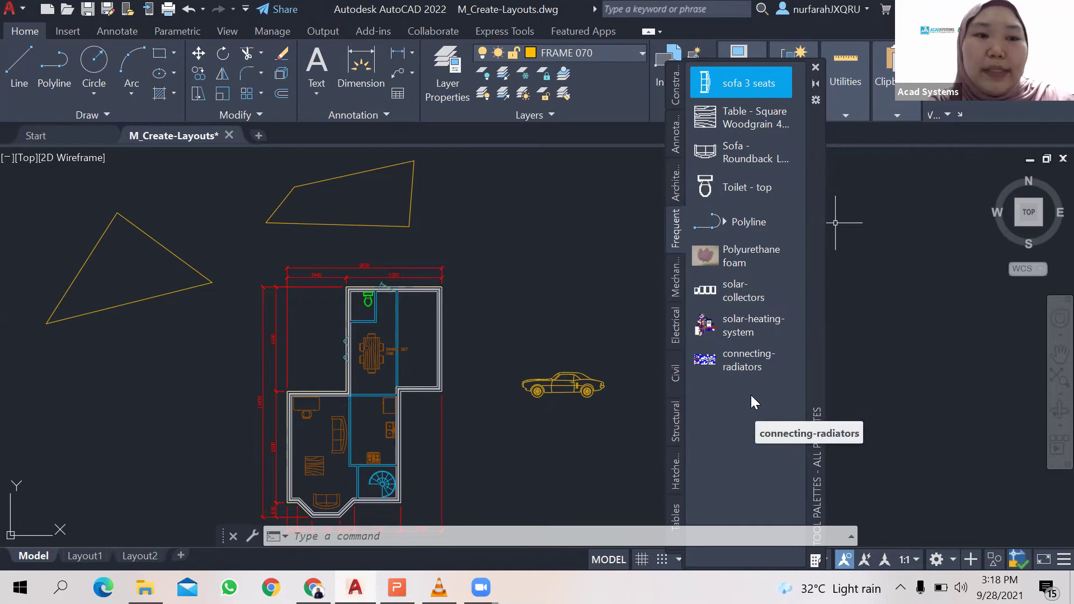
left_click(133, 94)
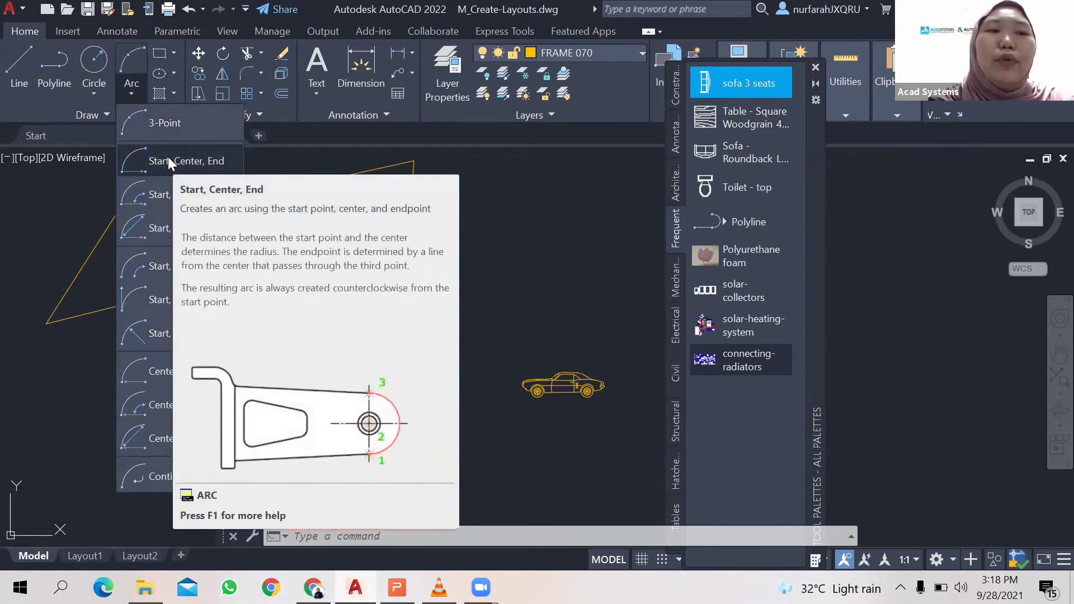
left_click(136, 96)
left_click(136, 96)
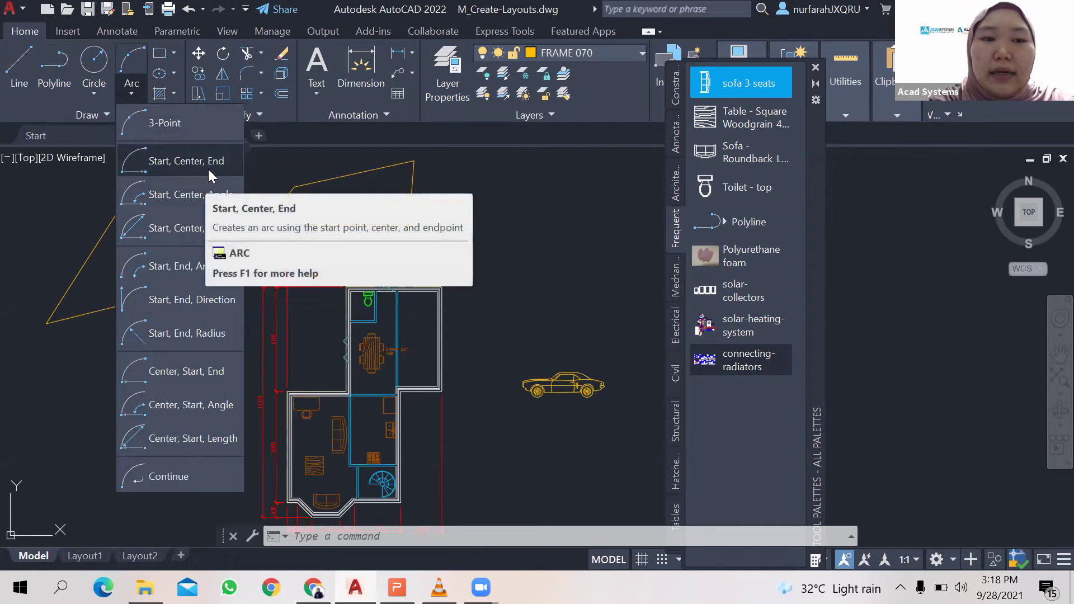
left_click(739, 407)
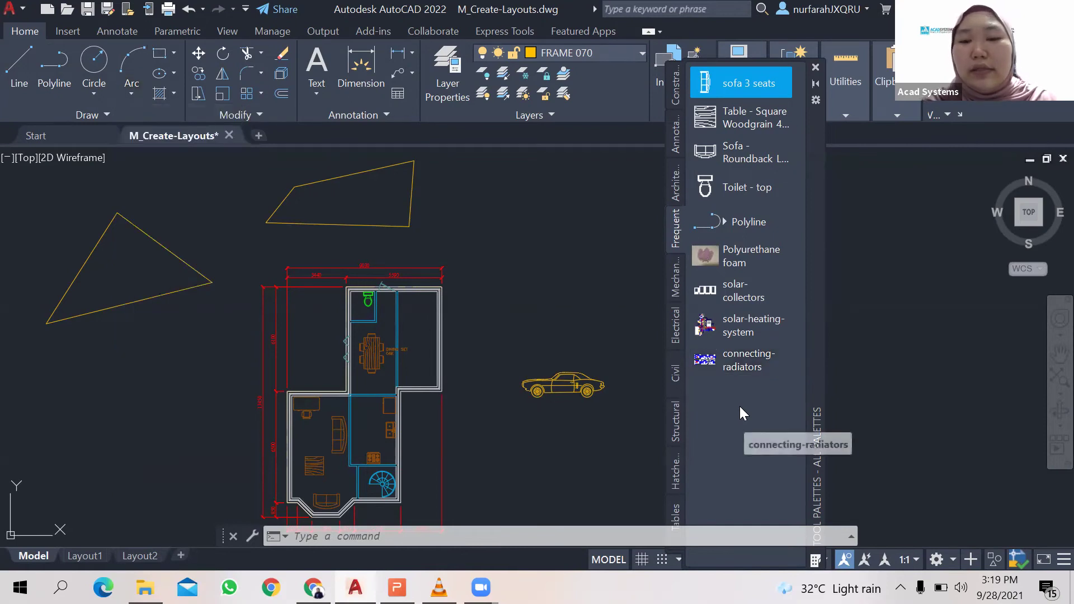
right_click(739, 406)
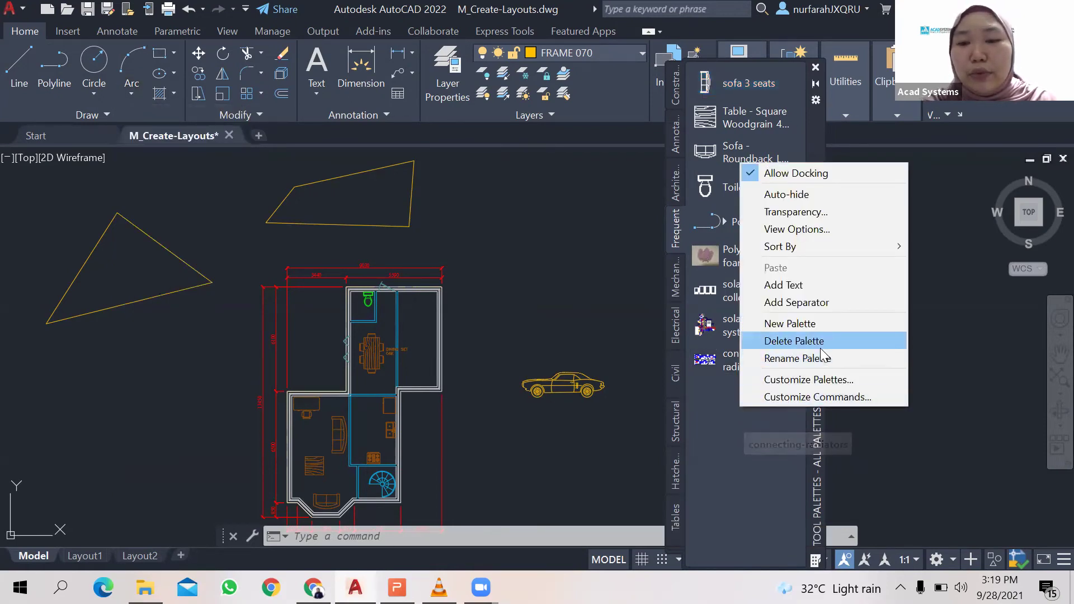
Drag the Arc, Start, Center, End command from Customize Commands onto the Frequent palette.
left_click(809, 397)
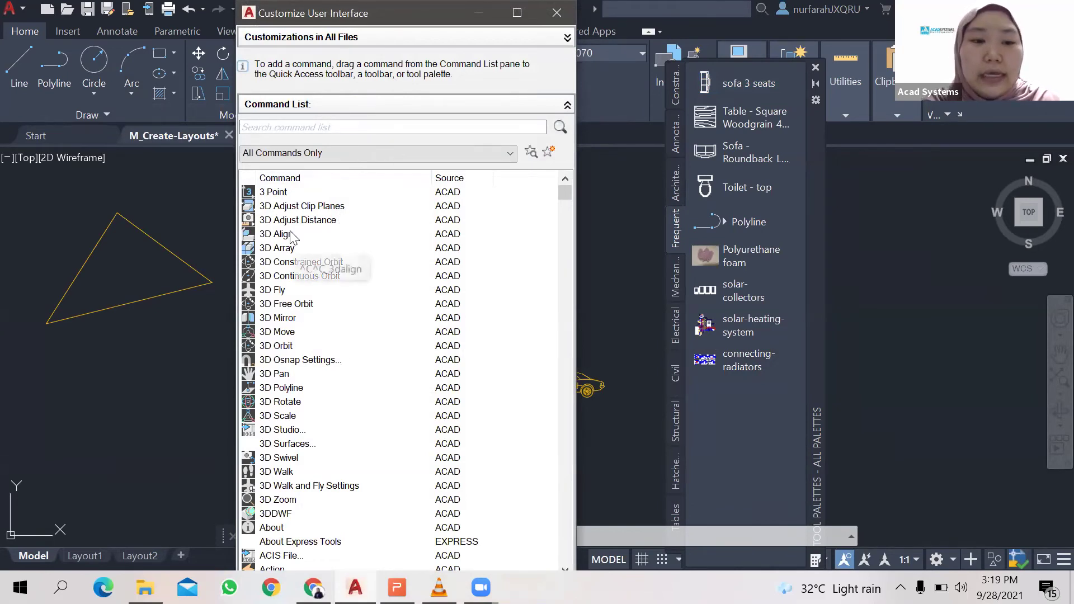
scroll(296, 266, "down", 1)
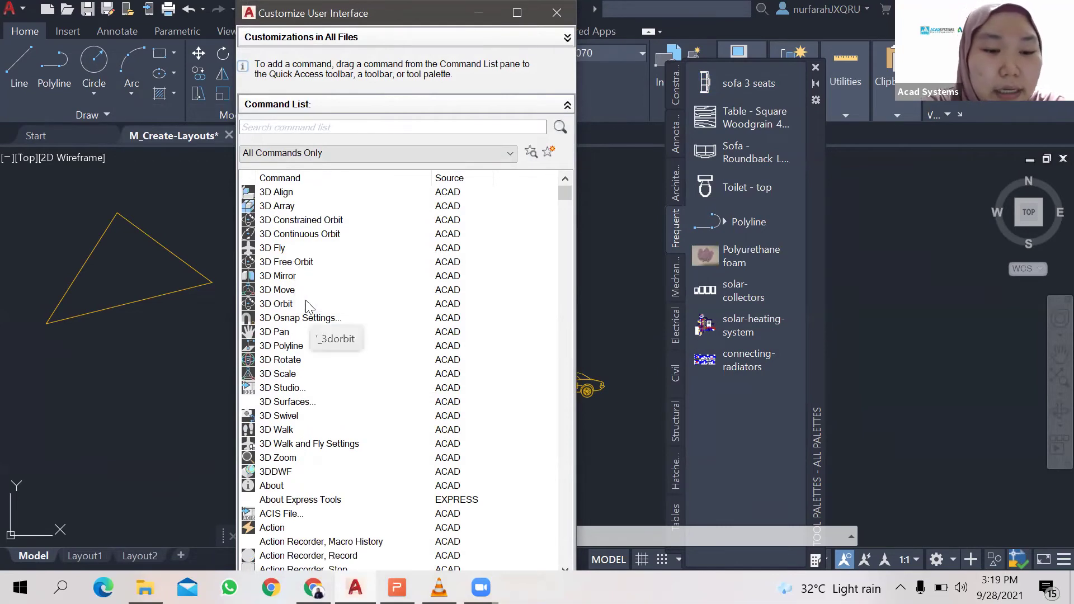
scroll(307, 306, "down", 2)
scroll(307, 306, "down", 2)
scroll(306, 306, "down", 12)
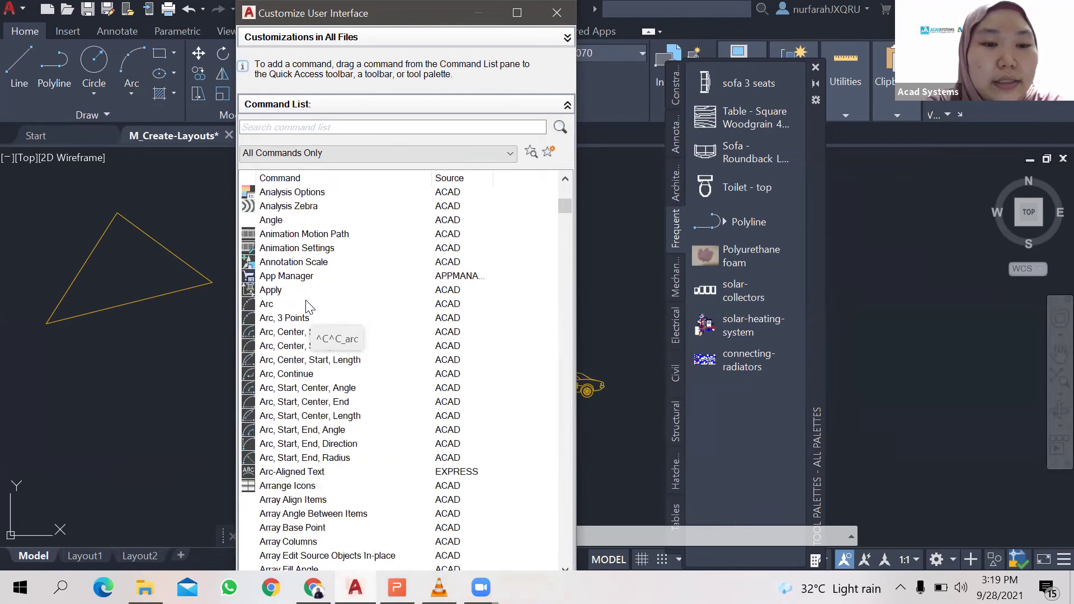
scroll(307, 306, "down", 2)
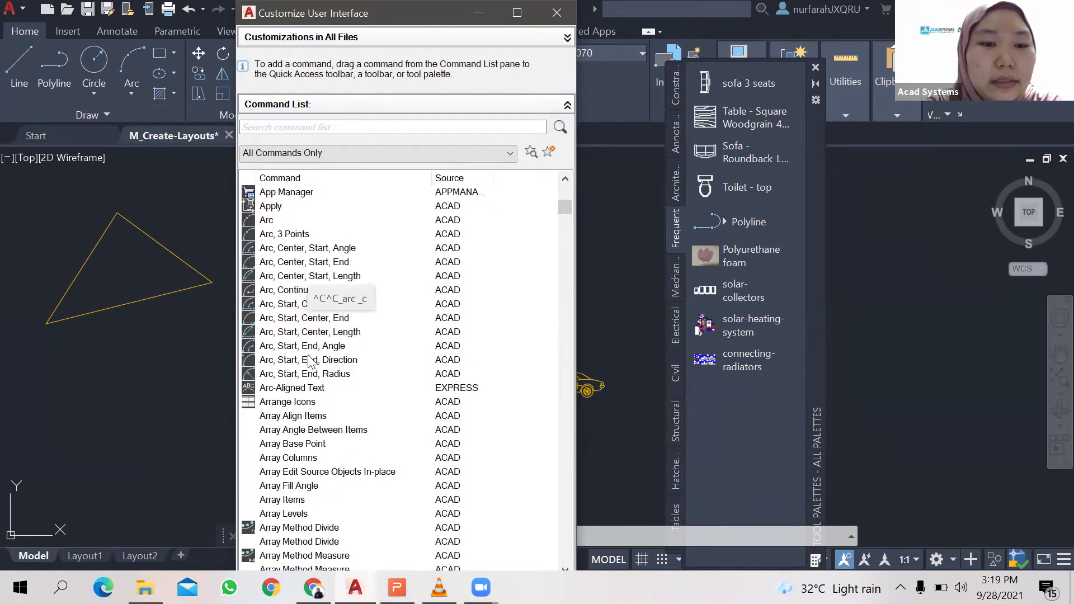
left_click(303, 318)
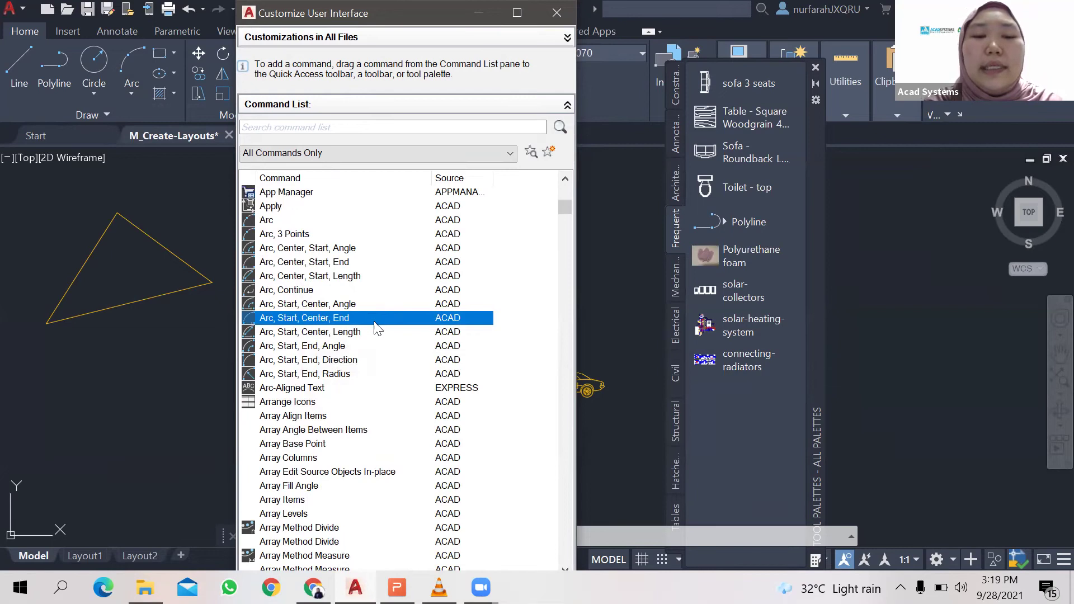
left_click_drag(369, 314, 737, 433)
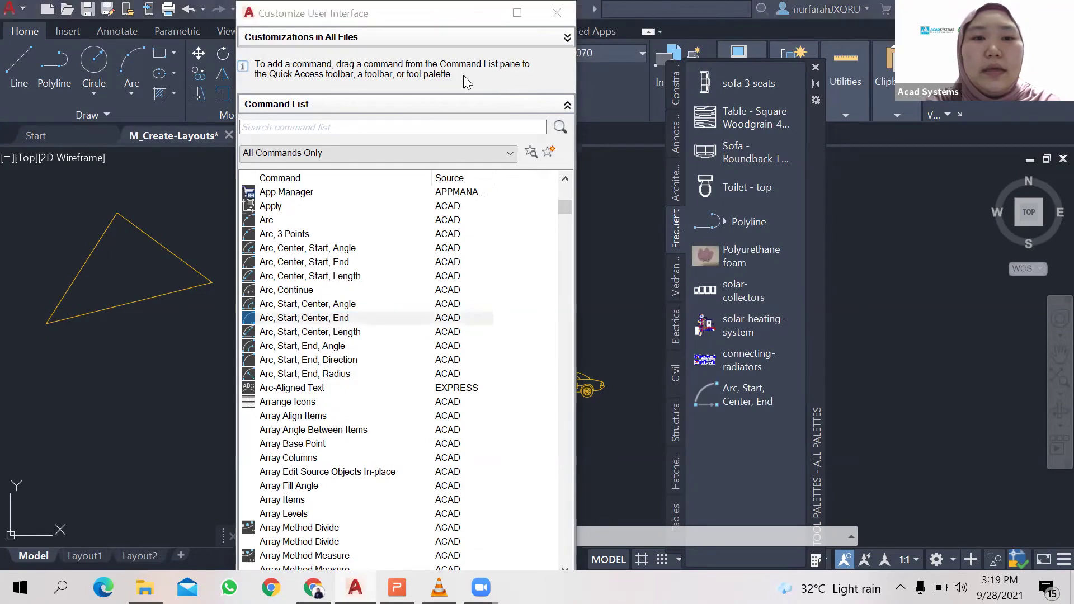
Close the customization window, switch the tool palette to the Frequent tab and pan the plan up.
left_click(560, 7)
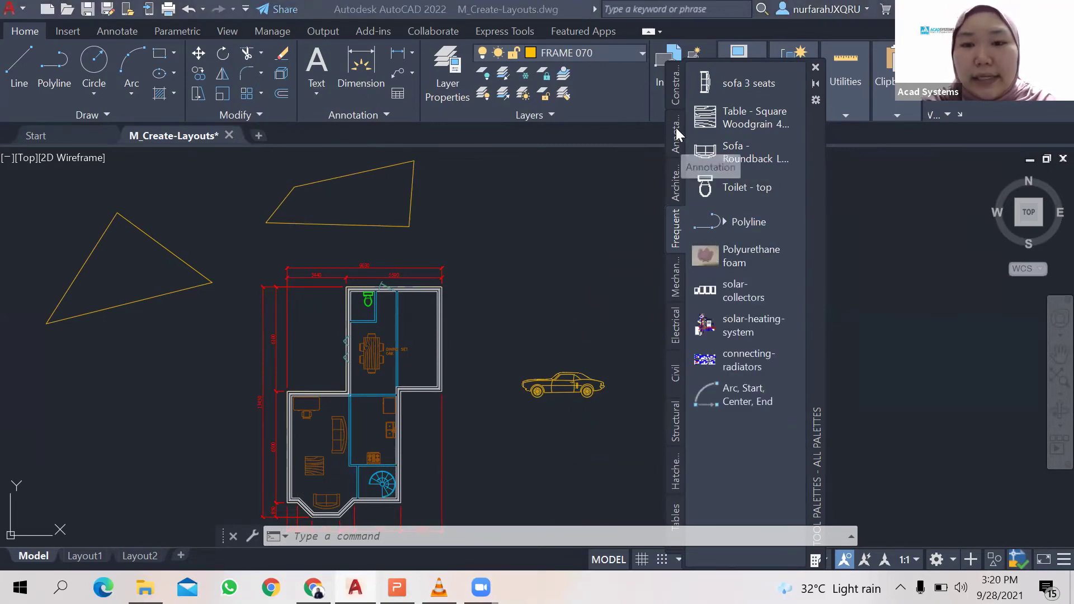
left_click(677, 96)
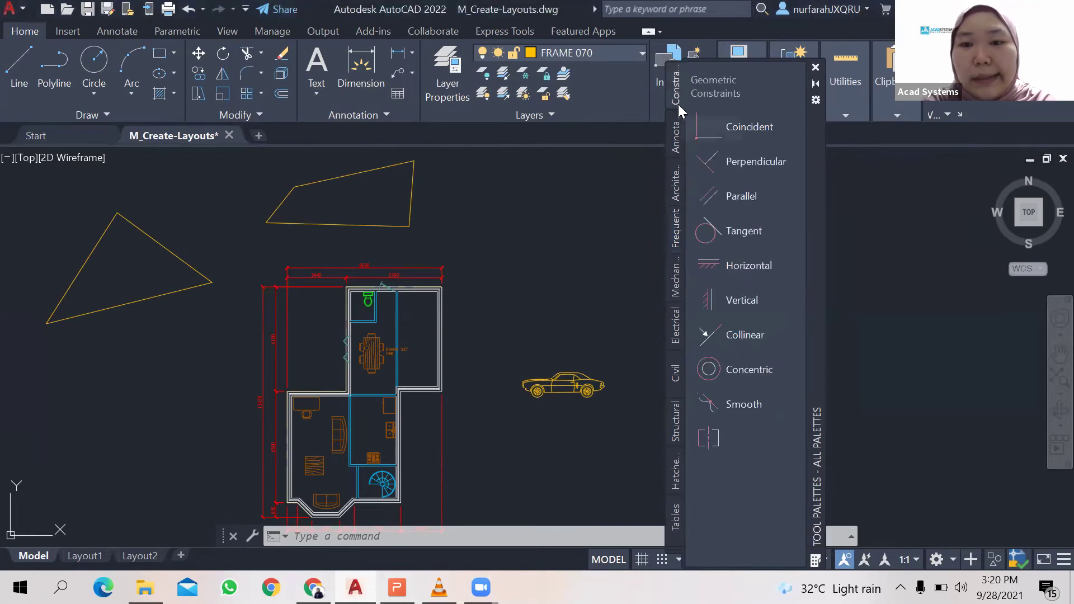
left_click(678, 143)
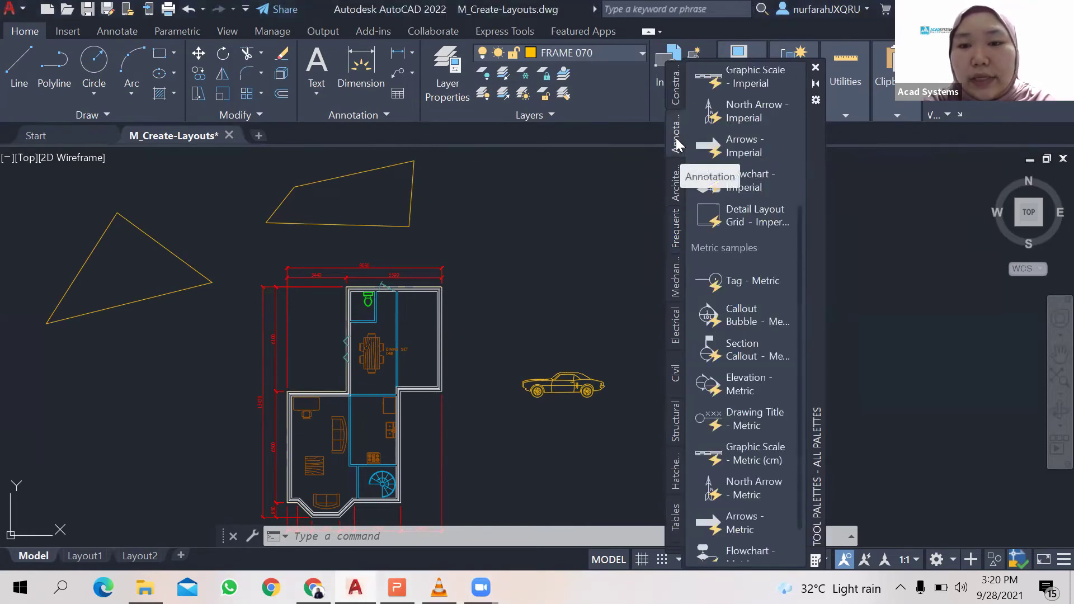
scroll(727, 180, "up", 5)
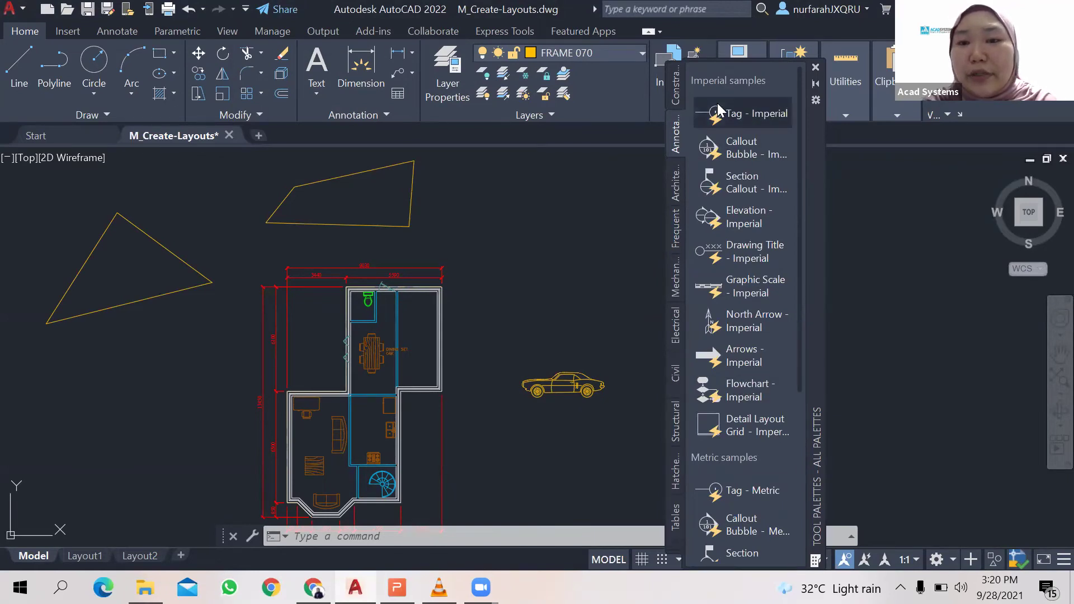
scroll(736, 379, "down", 2)
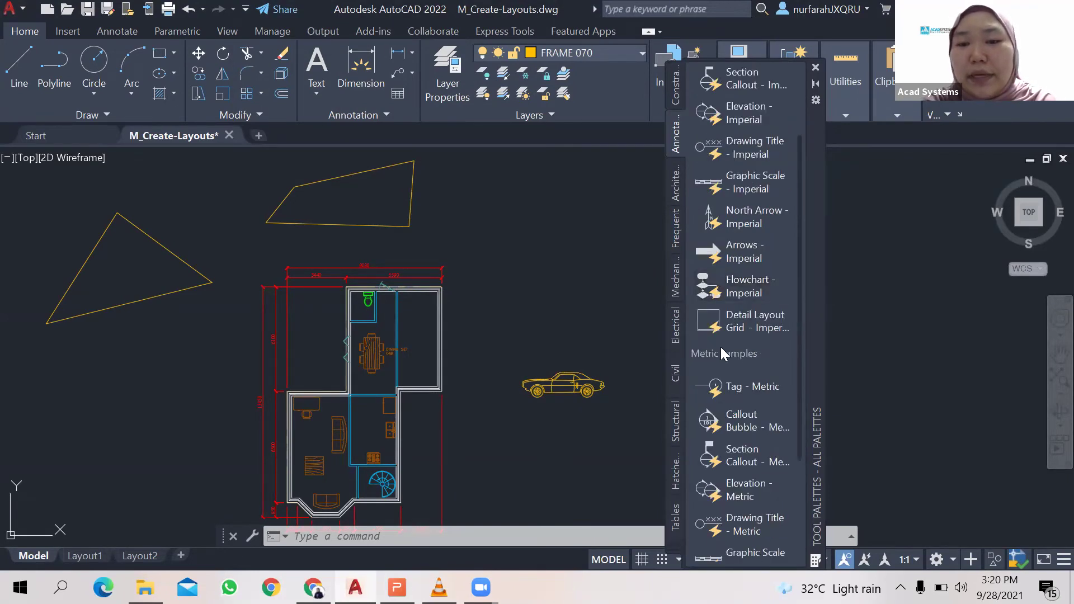
scroll(730, 380, "down", 3)
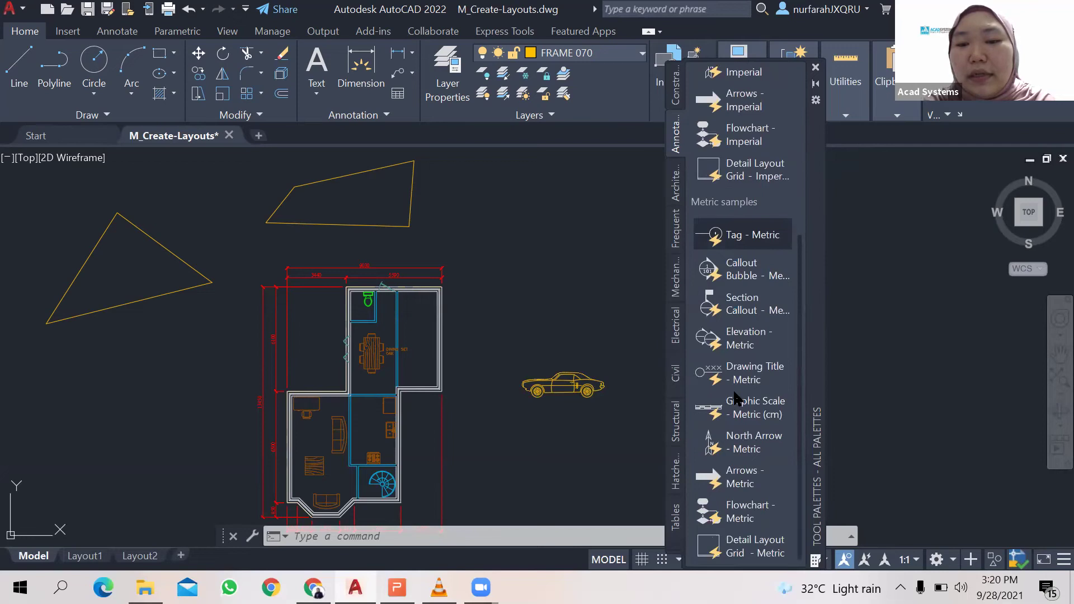
left_click(678, 231)
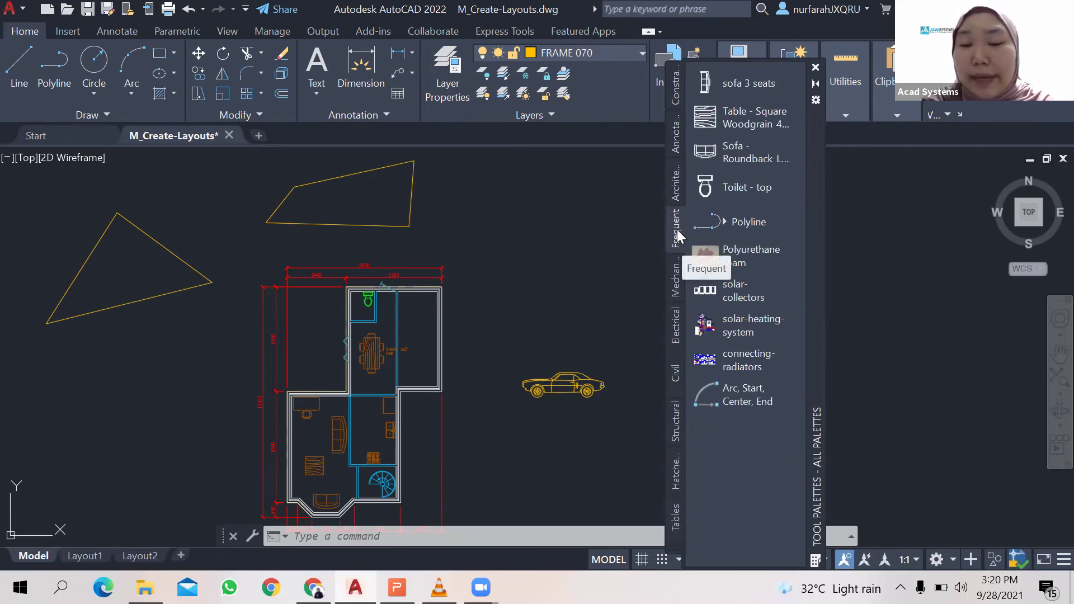
middle_click_drag(495, 340, 515, 259)
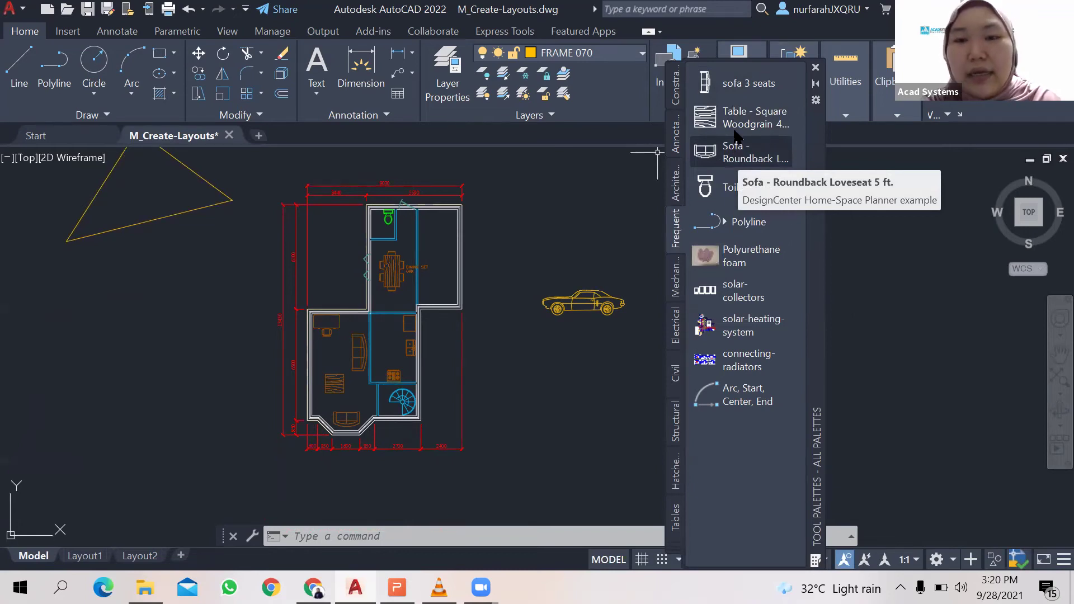
Add a 'Room 1' text label at the top of the Frequent palette.
right_click(691, 67)
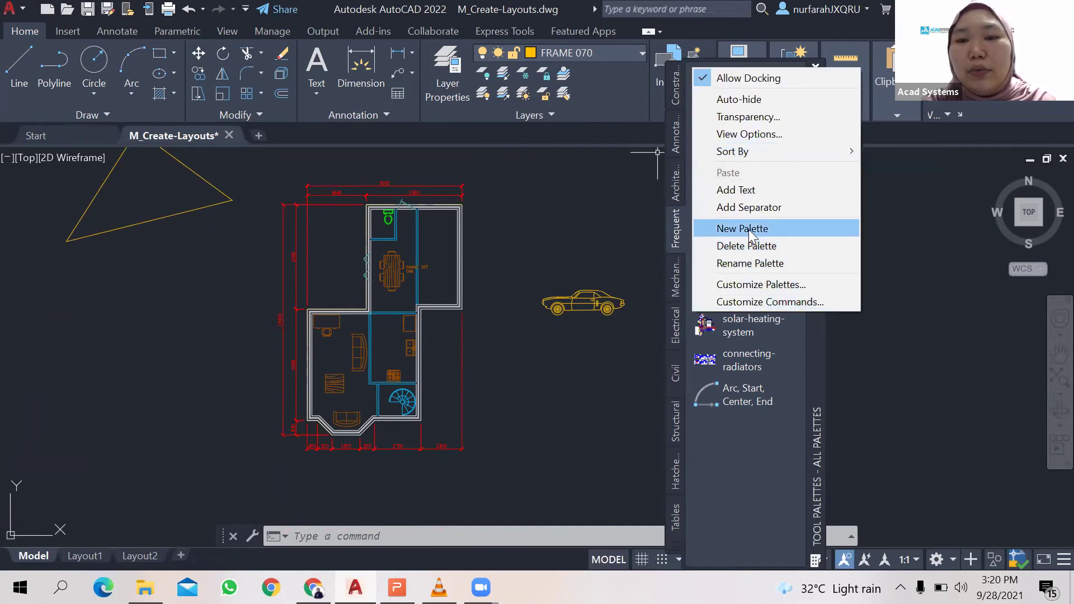
left_click(766, 192)
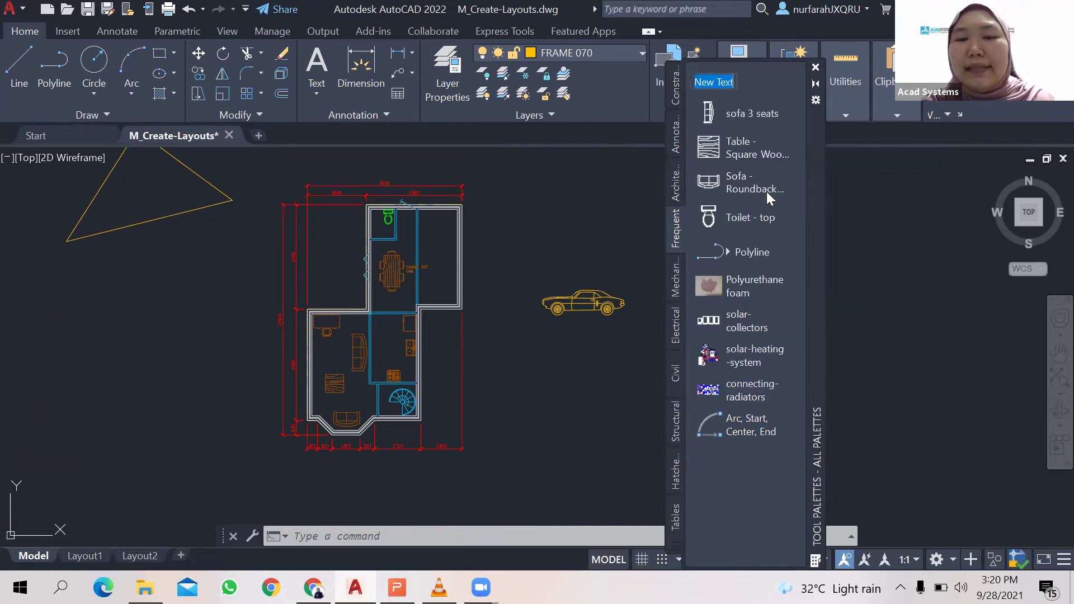
type("Roo")
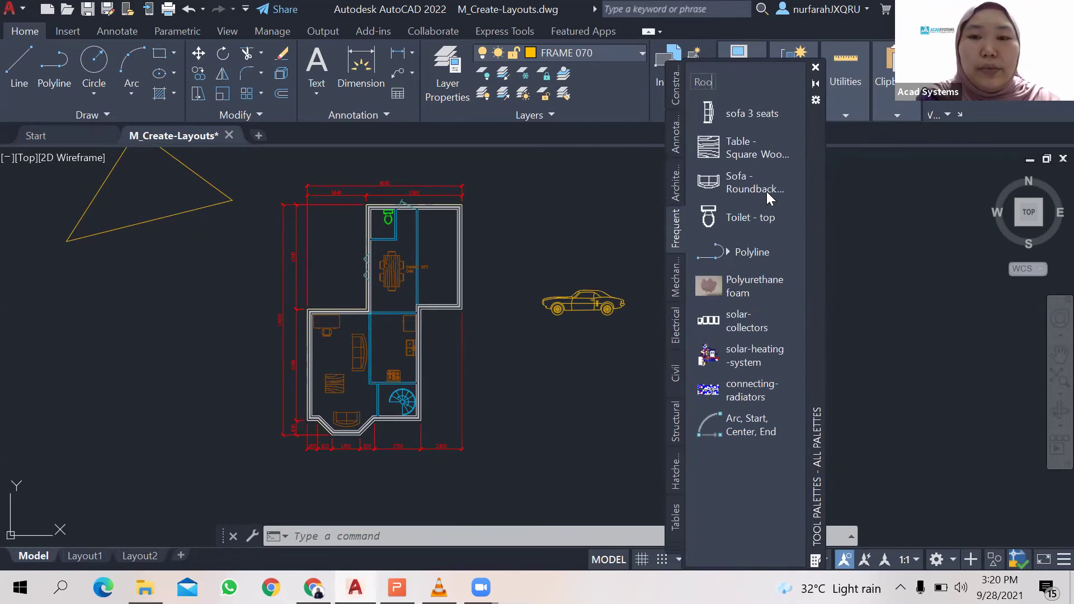
type("m 1")
key("Return")
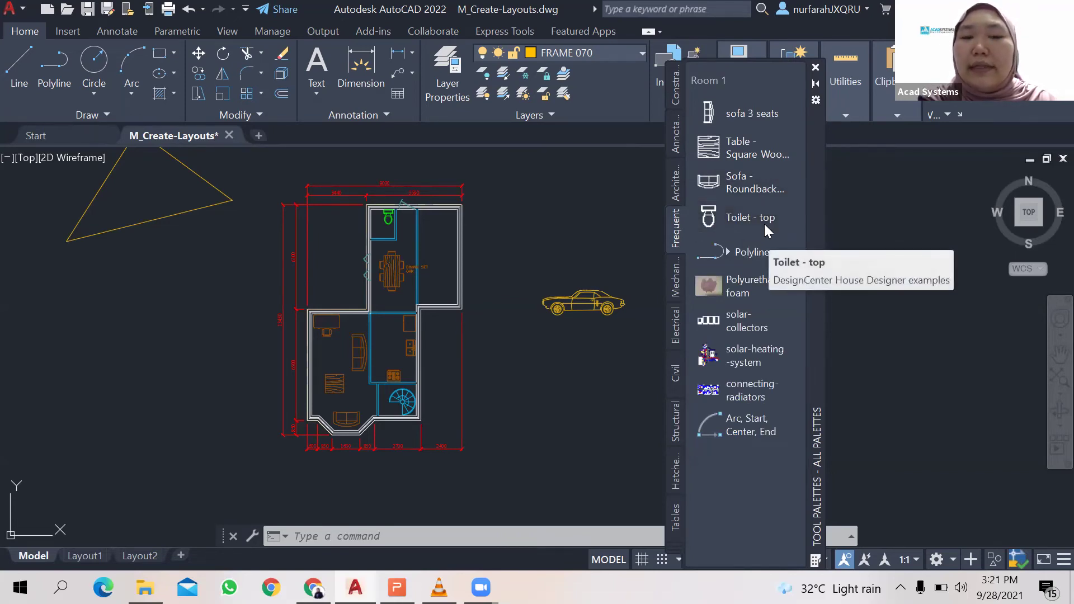
Add a 'Room 2' text label and move it above Toilet - top.
right_click(689, 203)
left_click(776, 326)
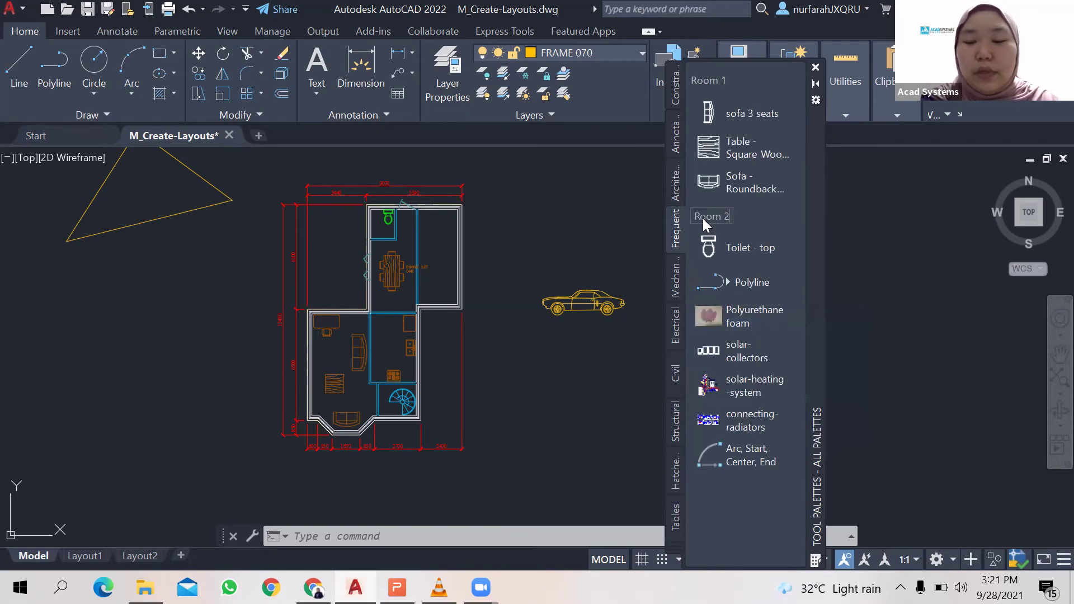
left_click_drag(703, 218, 727, 227)
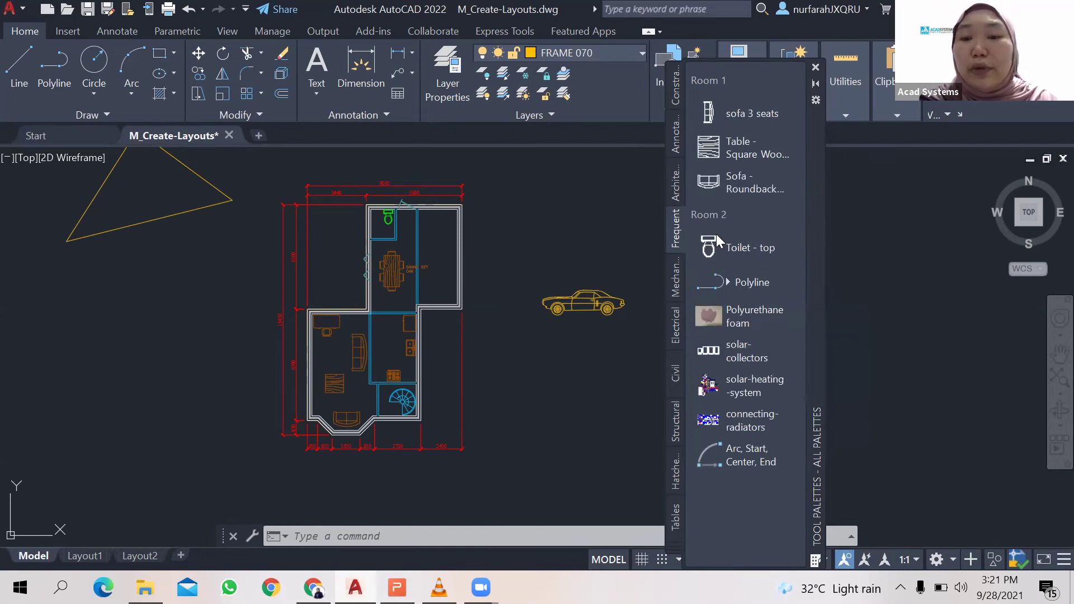
Insert a separator line above the Room 2 label, adjusting its position among the palette items.
right_click(718, 207)
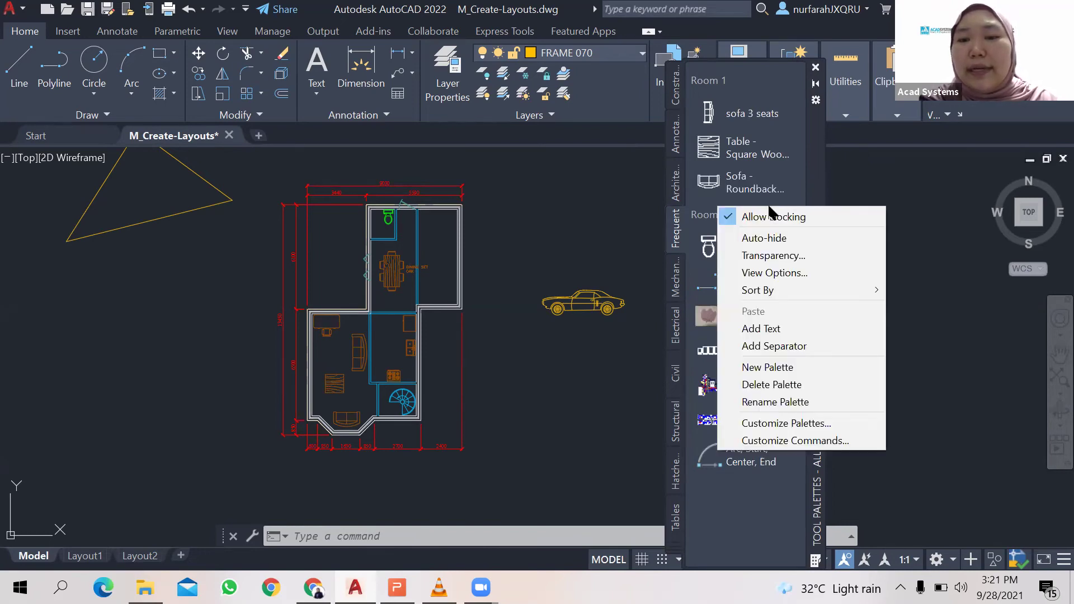
left_click(772, 346)
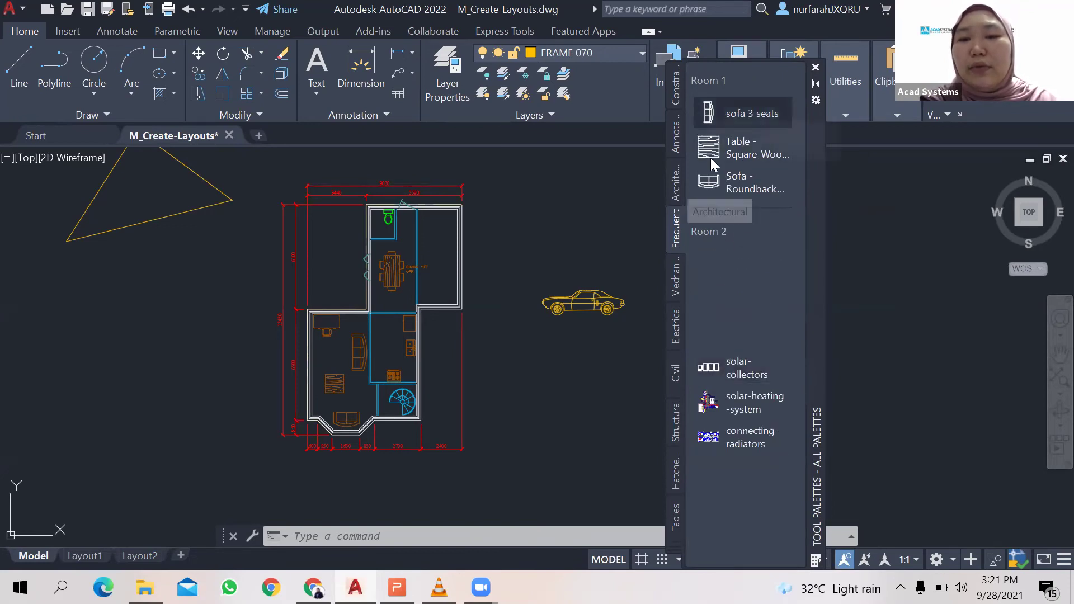
left_click_drag(741, 180, 721, 168)
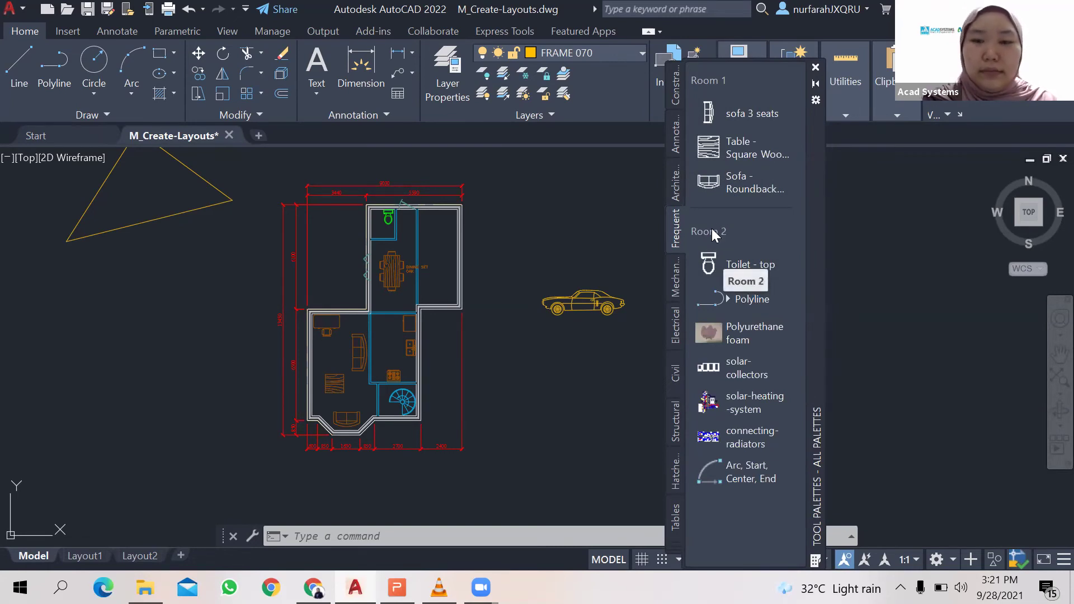
mouse_move(711, 229)
left_mouse_down()
mouse_move(713, 378)
mouse_move(711, 212)
left_mouse_up()
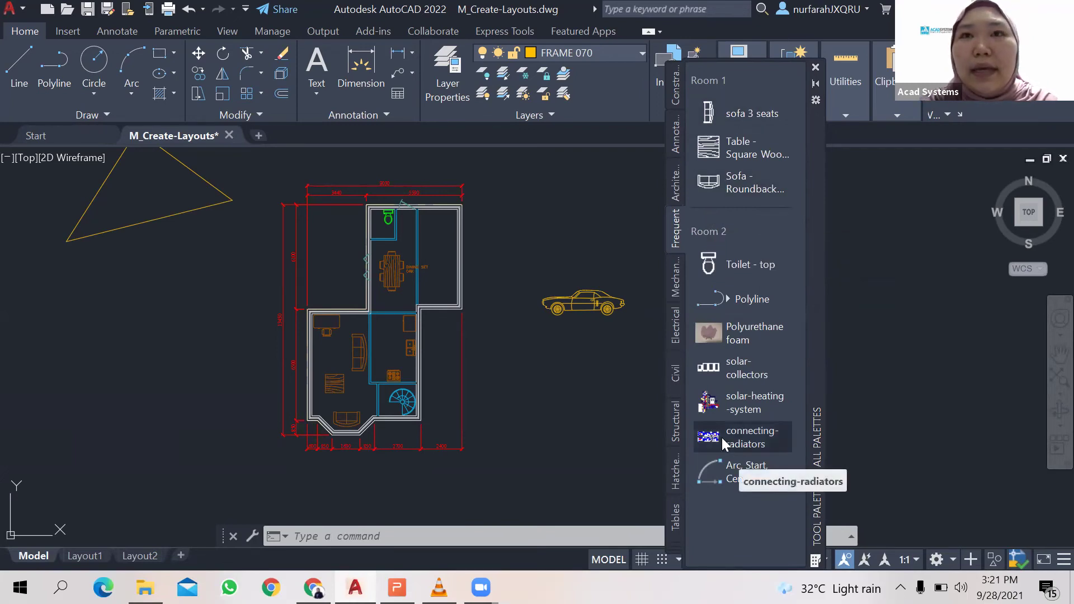
Delete the Polyline tool from the Room 2 group and confirm the removal.
right_click(765, 299)
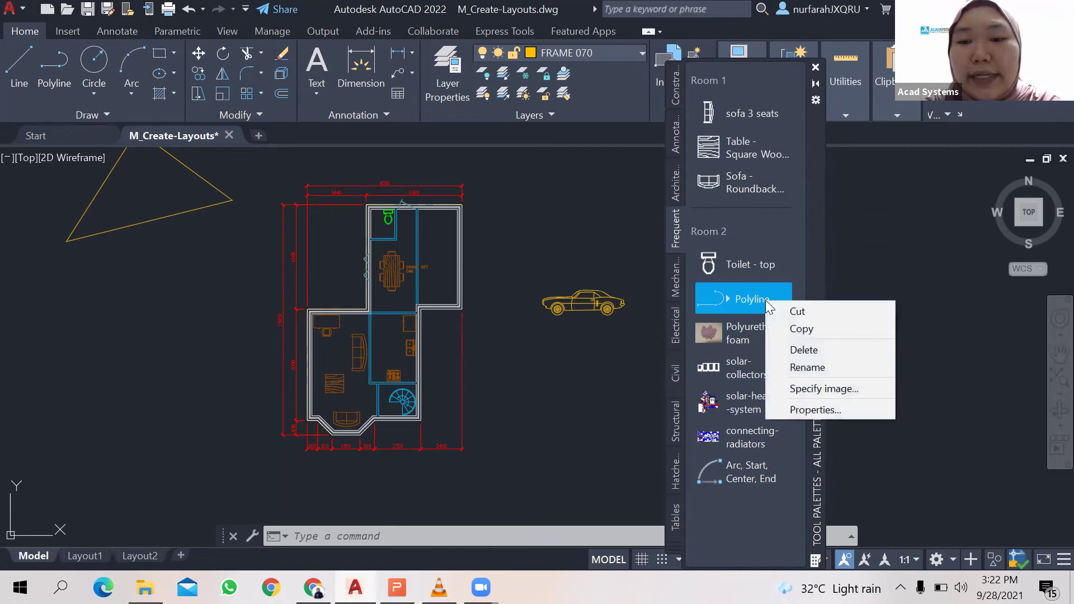
left_click(821, 348)
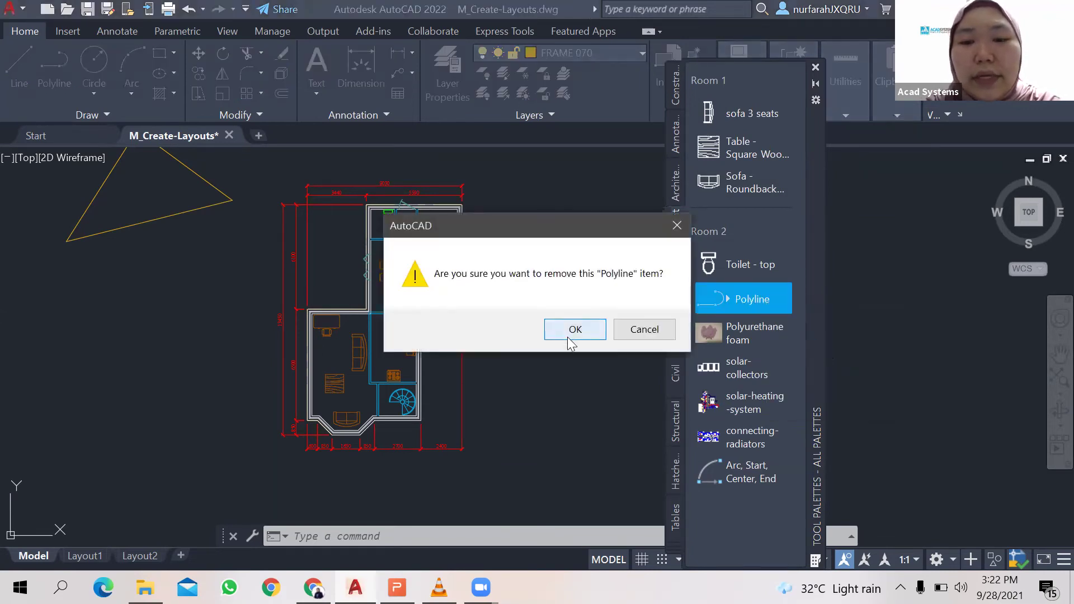
left_click(571, 327)
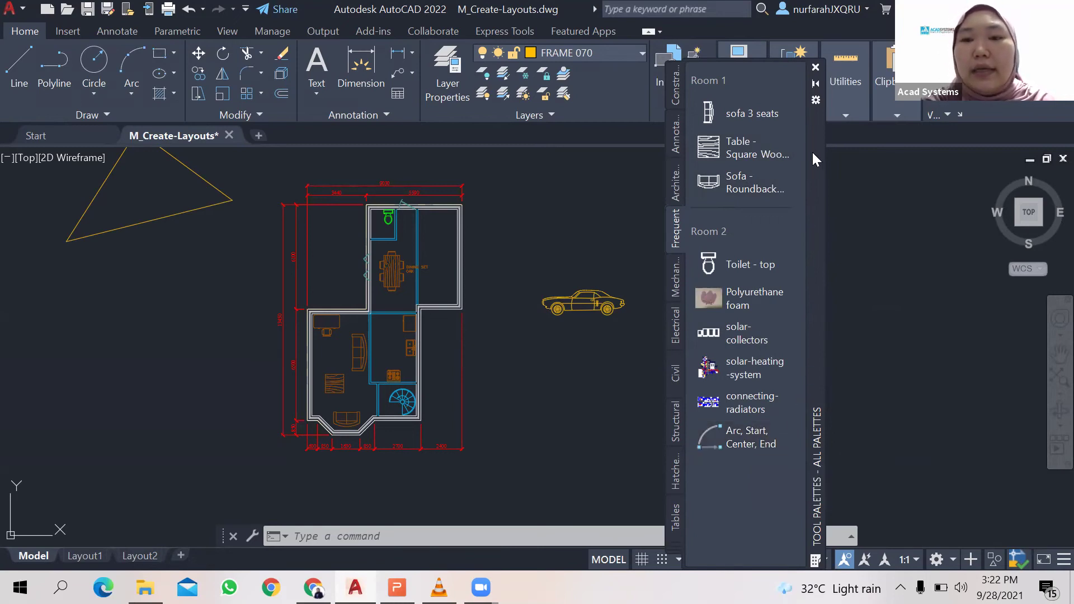
Open Customize Palettes, reveal the rest of the Palettes list and select the Modify palette.
right_click(751, 466)
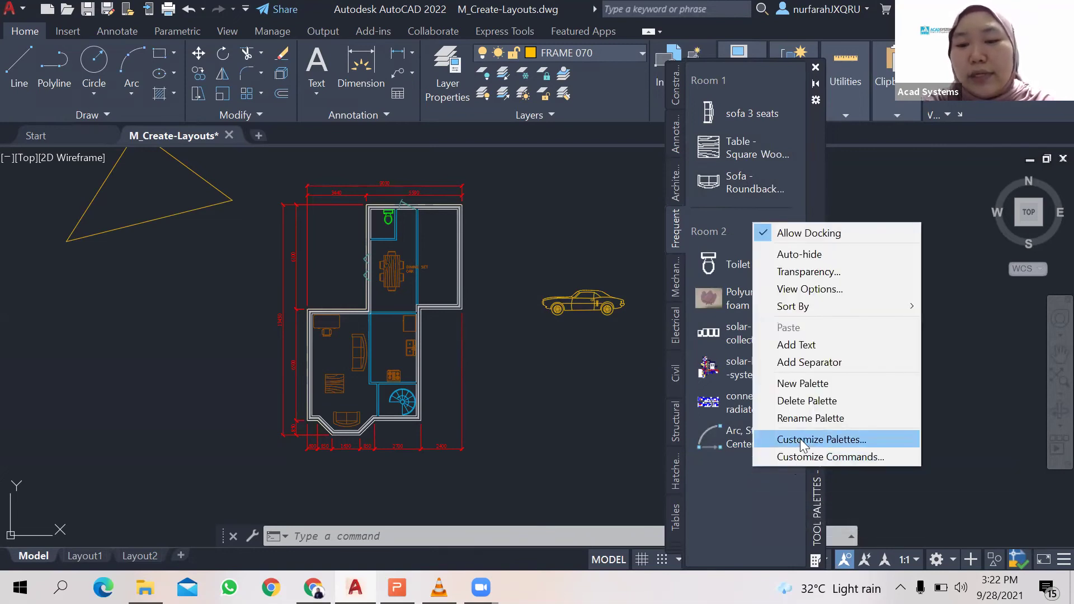
left_click(807, 440)
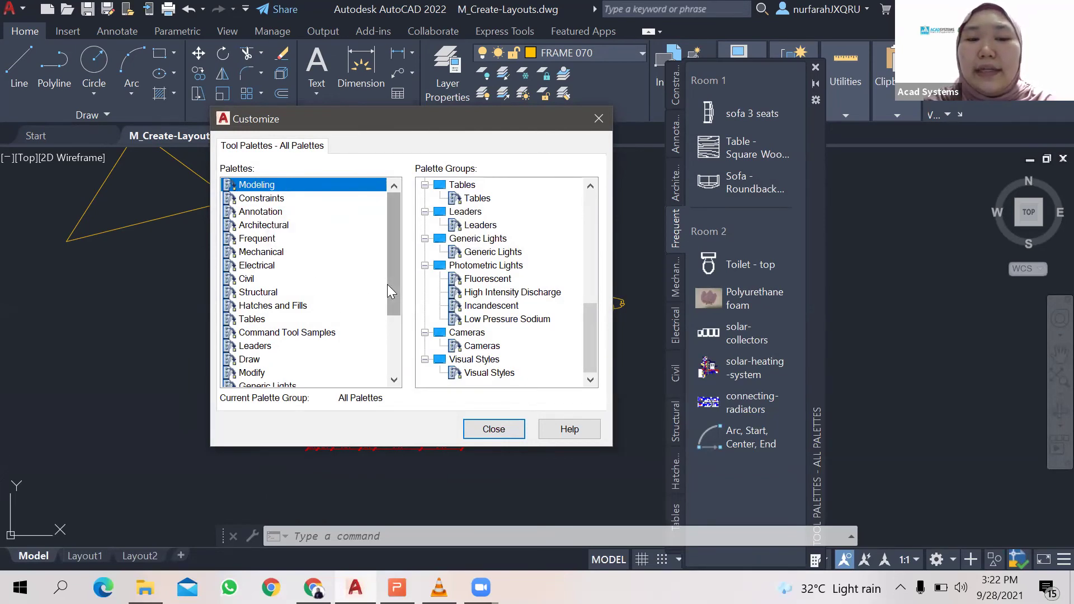
left_click(394, 344)
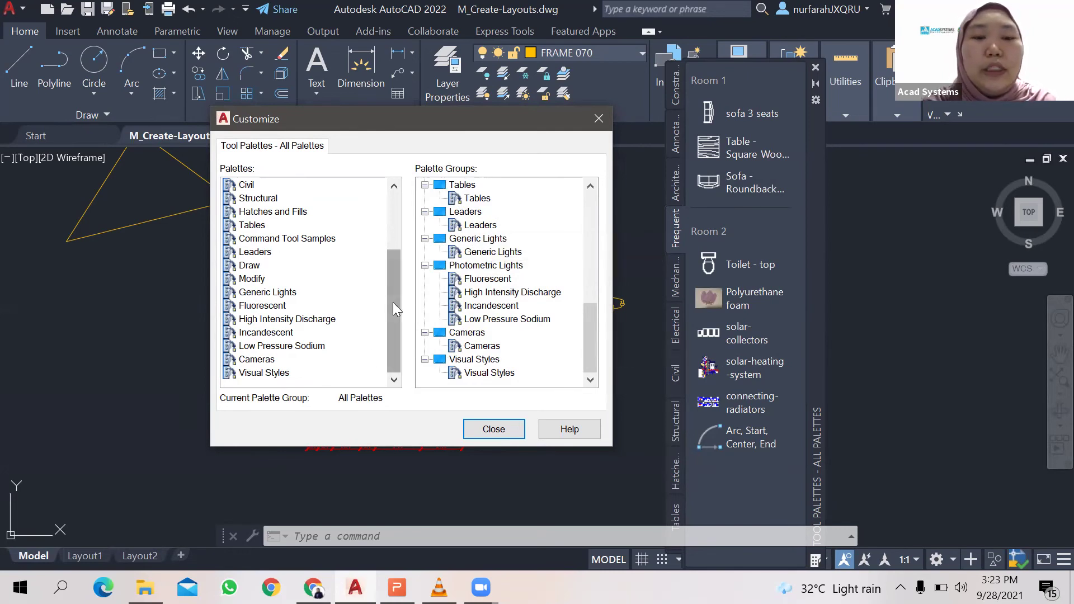
left_click(251, 278)
right_click(255, 283)
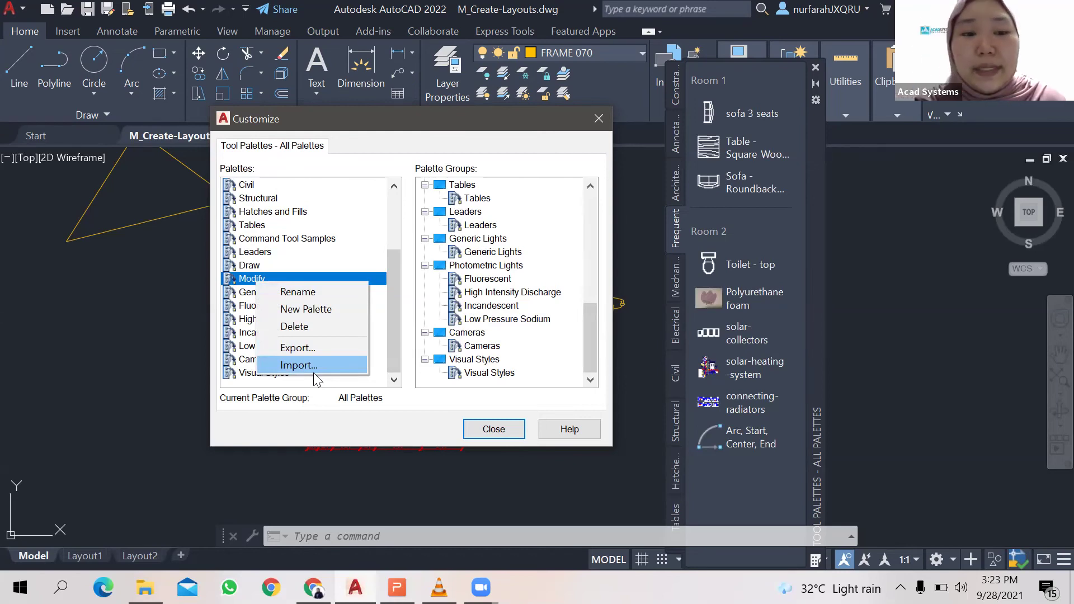
left_click(535, 176)
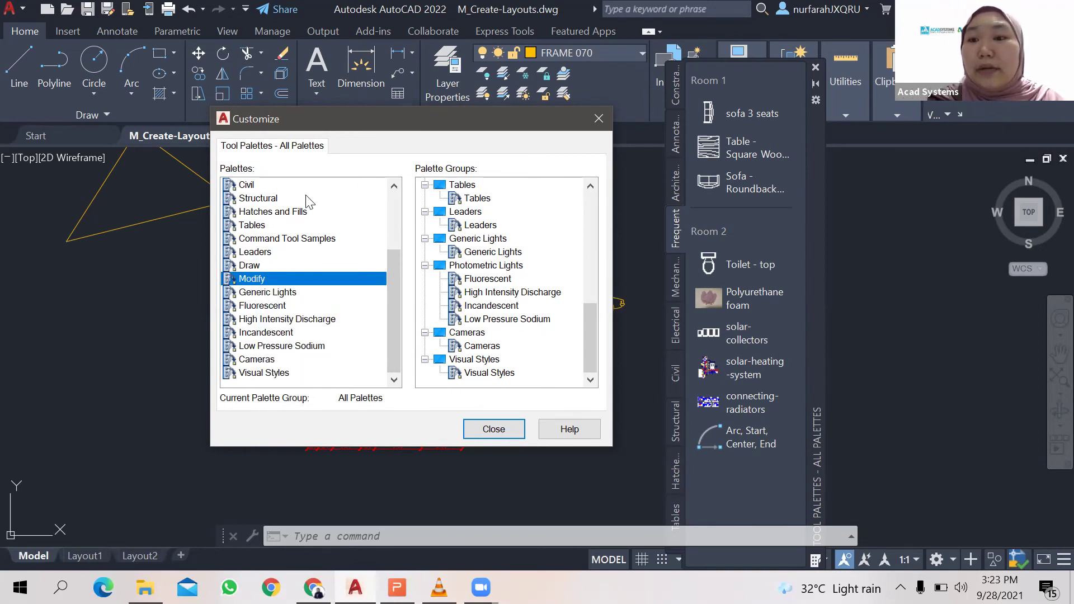
left_click(501, 269)
right_click(502, 270)
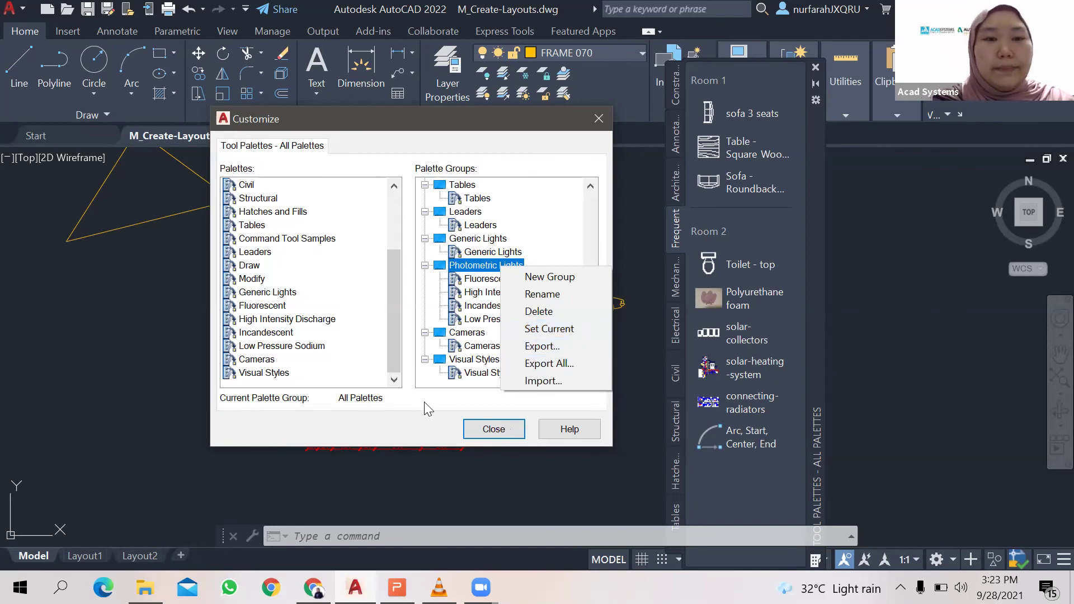
left_click(448, 410)
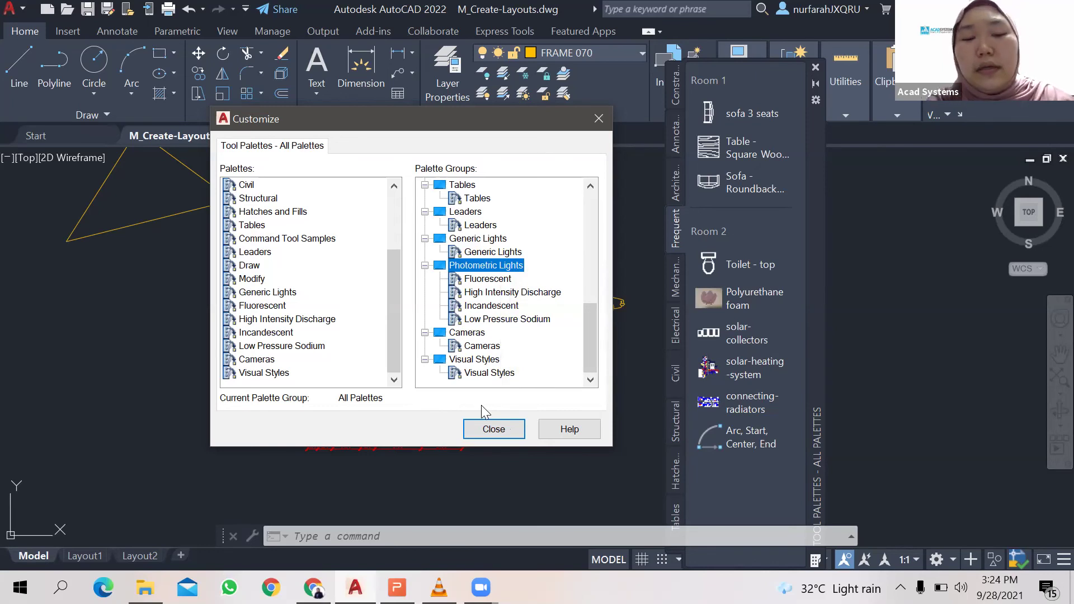
Close the Customize dialog to return to the floor plan beside the Room 1/Room 2 palette.
left_click(496, 432)
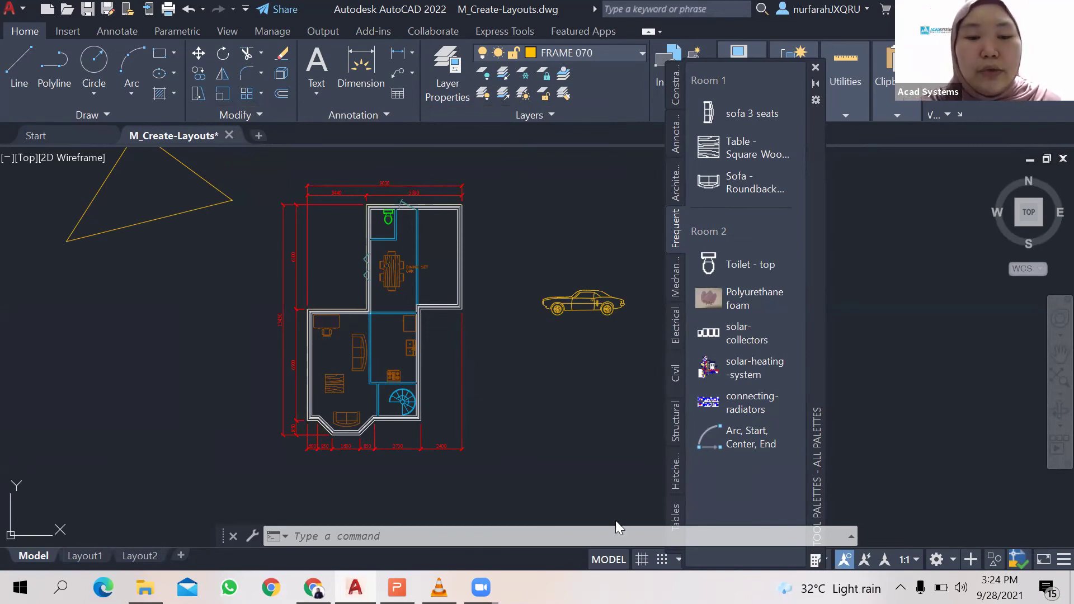
mouse_move(313, 587)
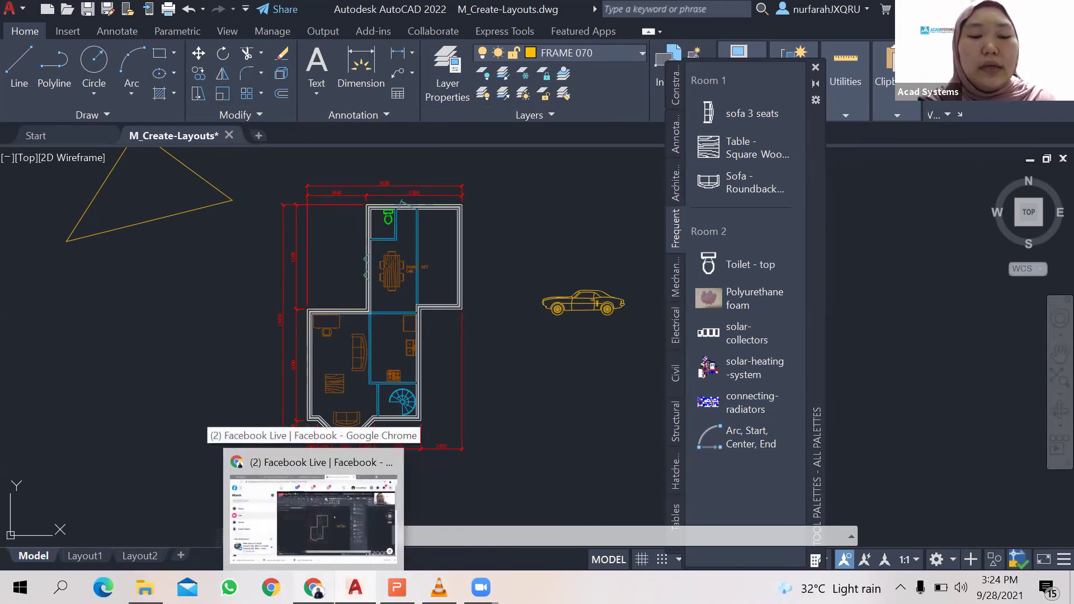
In the browser, load acadsystems.com in a new tab and browse the Helpdesk page.
left_click(313, 509)
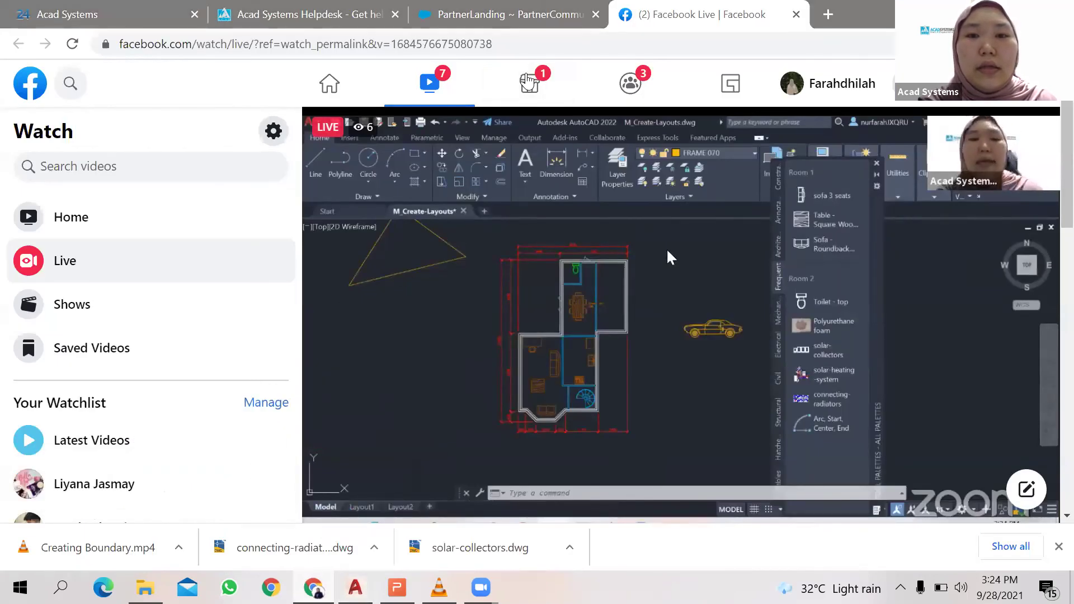
left_click(827, 16)
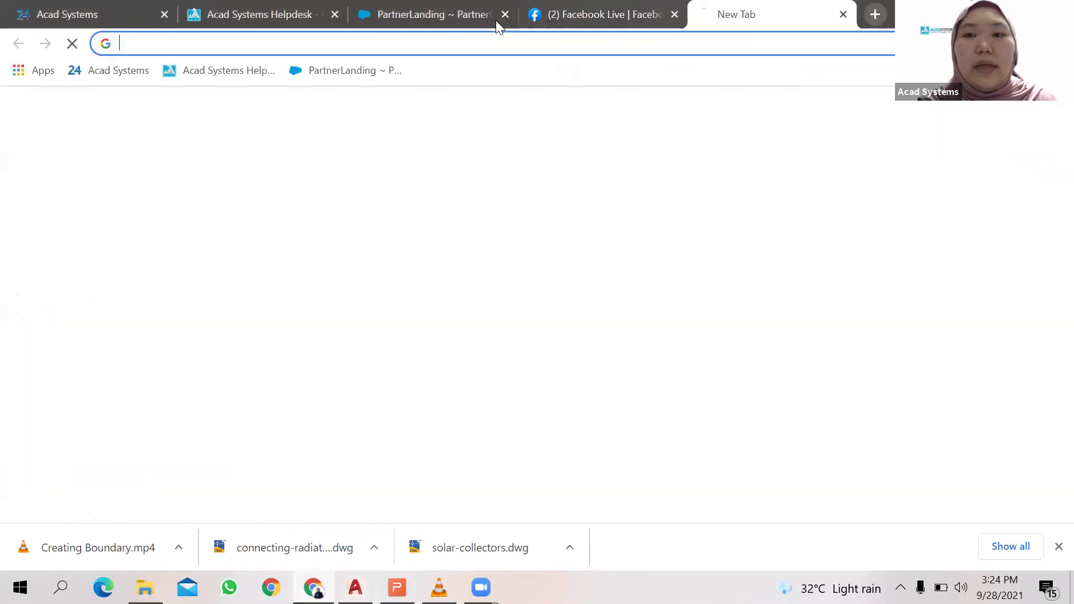
left_click(384, 43)
type("acadsystems")
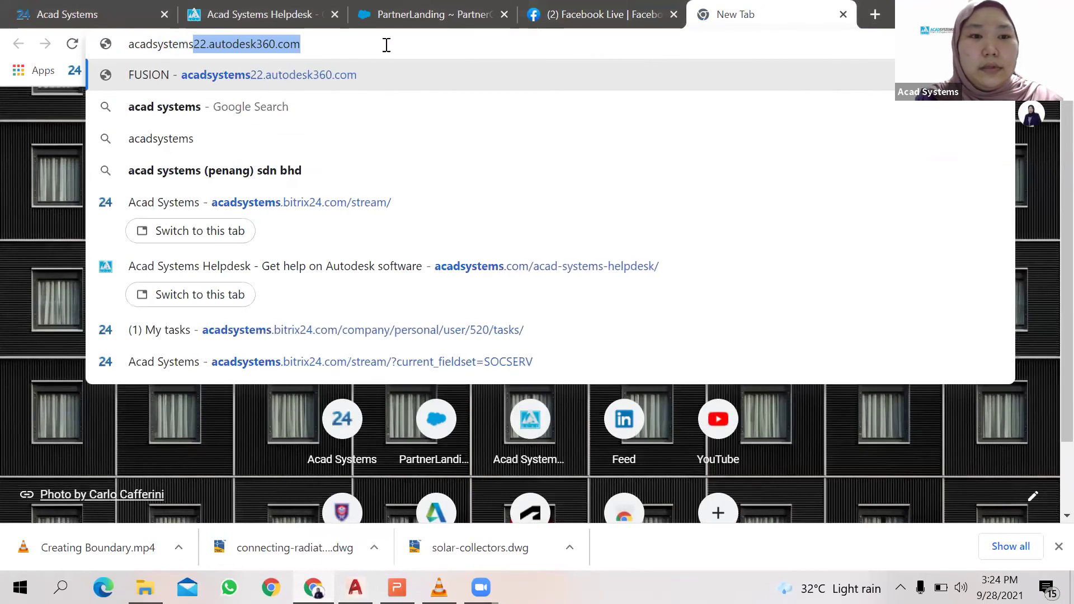
type(".com")
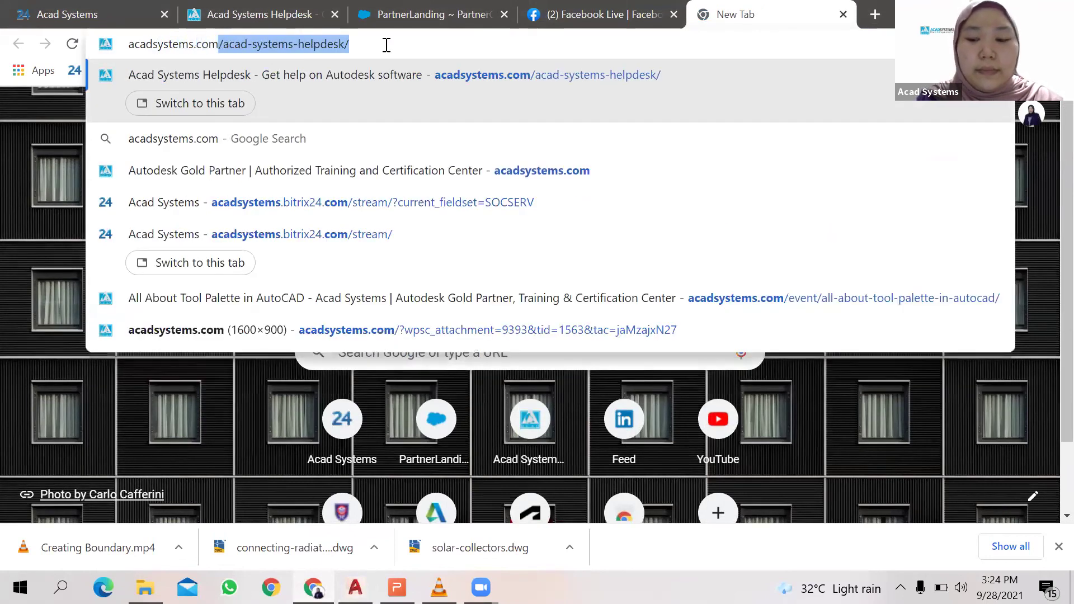
key("Return")
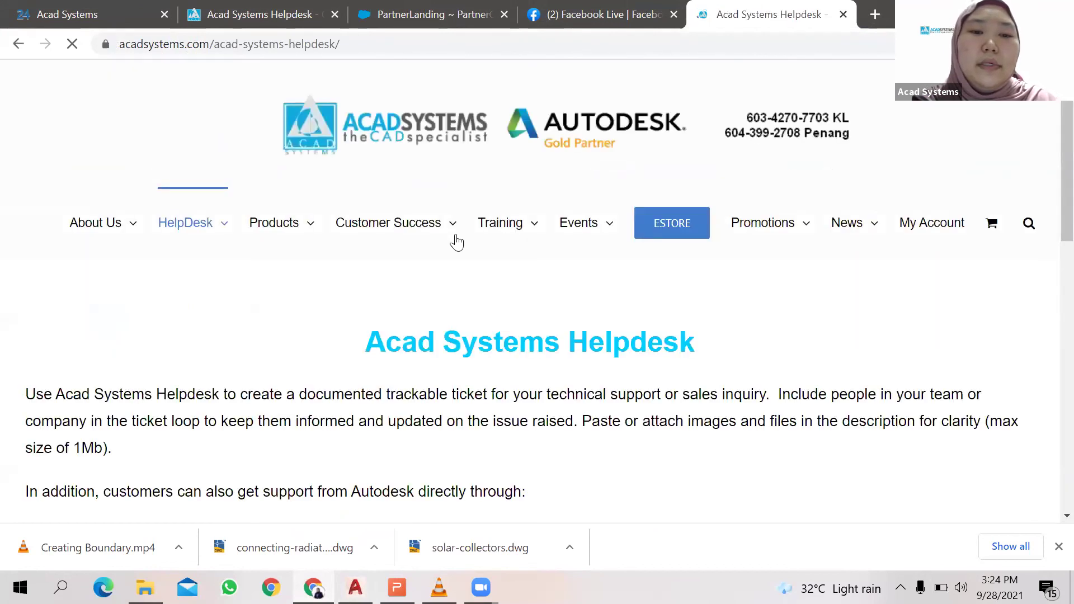
scroll(646, 288, "down", 3)
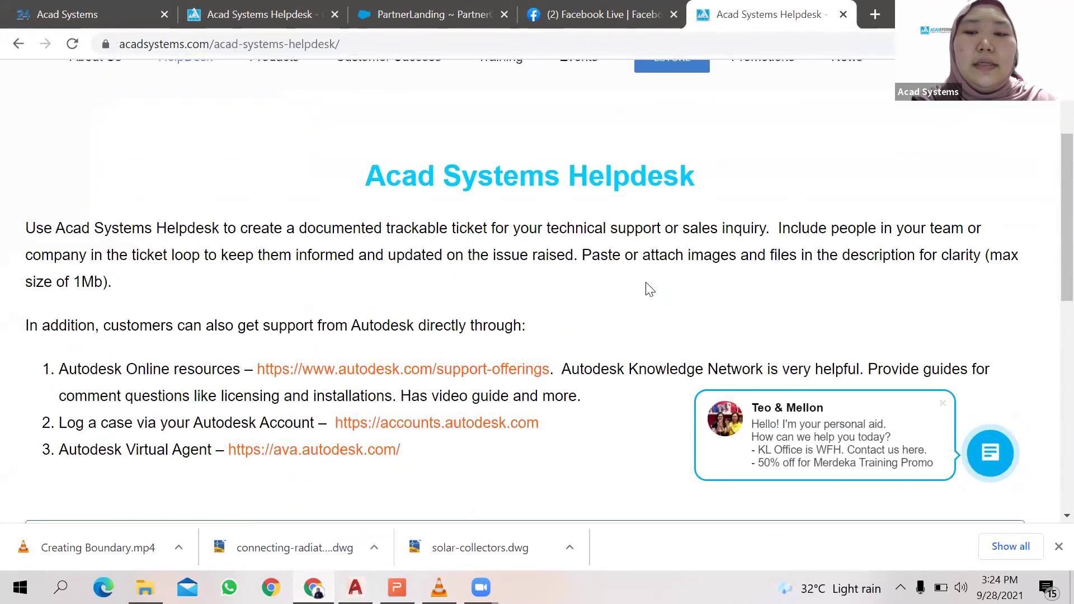
scroll(564, 257, "up", 3)
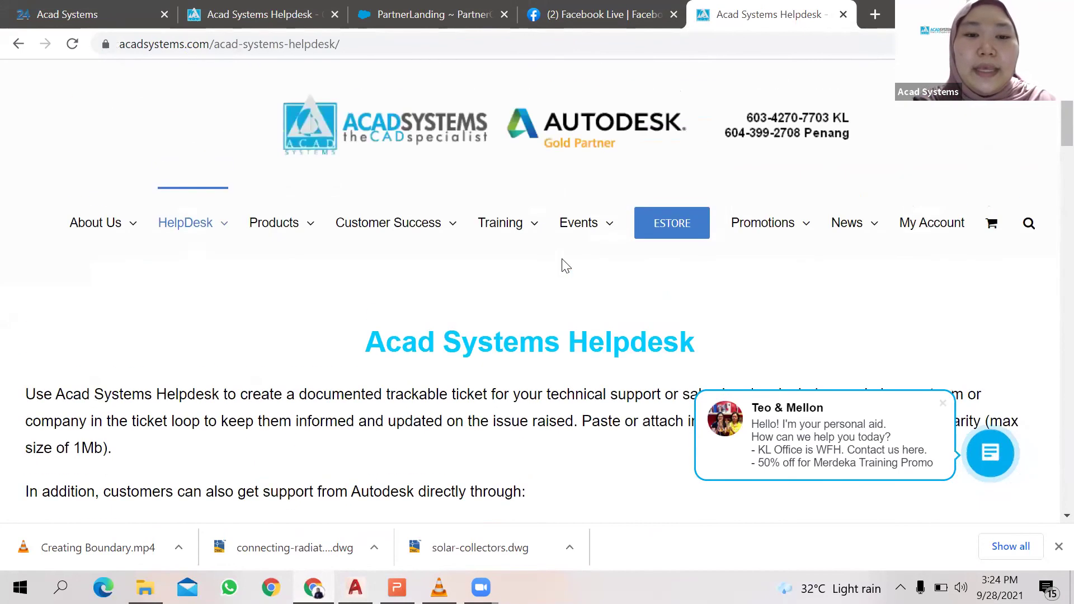
scroll(565, 265, "down", 3)
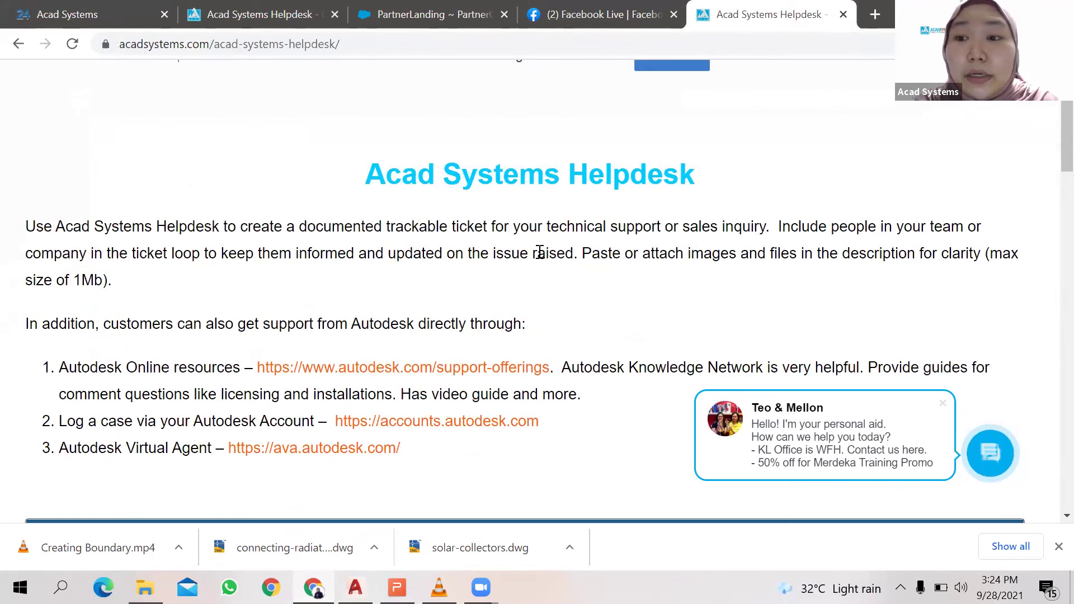
scroll(489, 205, "down", 7)
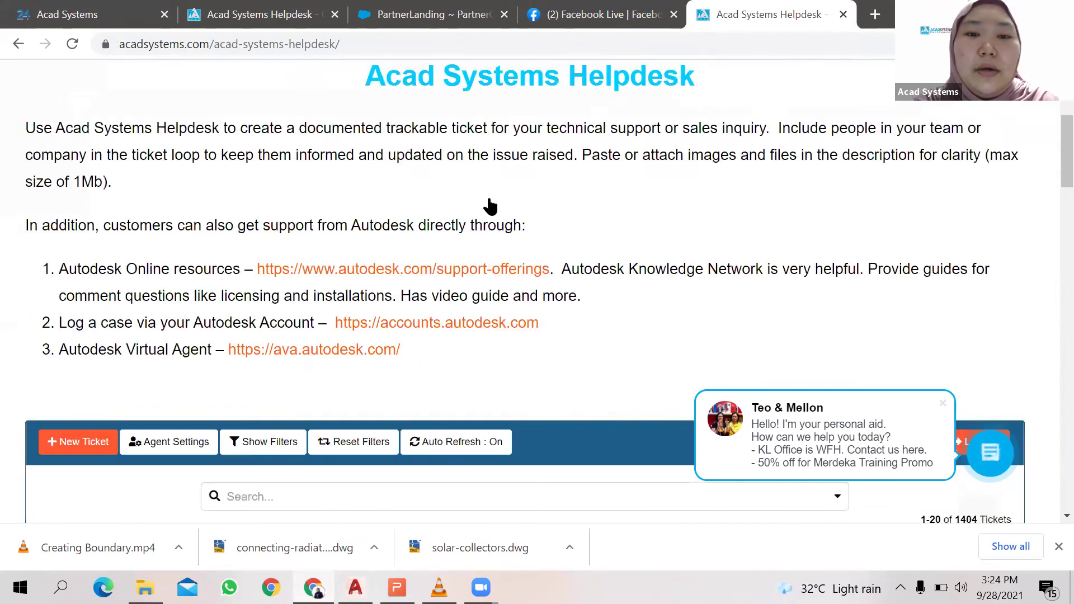
scroll(292, 204, "up", 10)
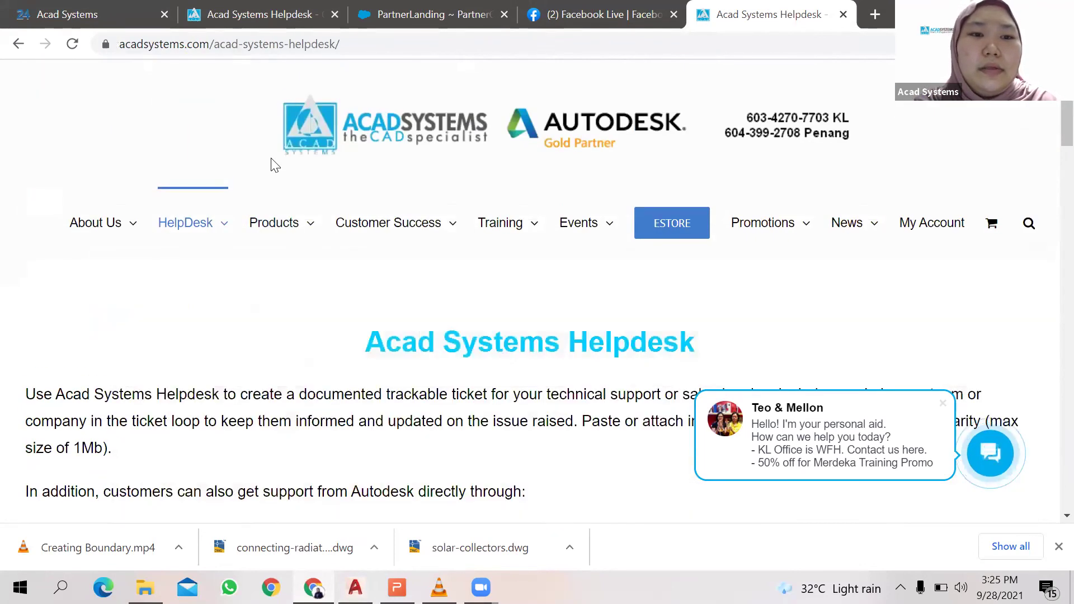
Return to the Acad Systems home page via its logo and scroll down its content.
left_click(307, 160)
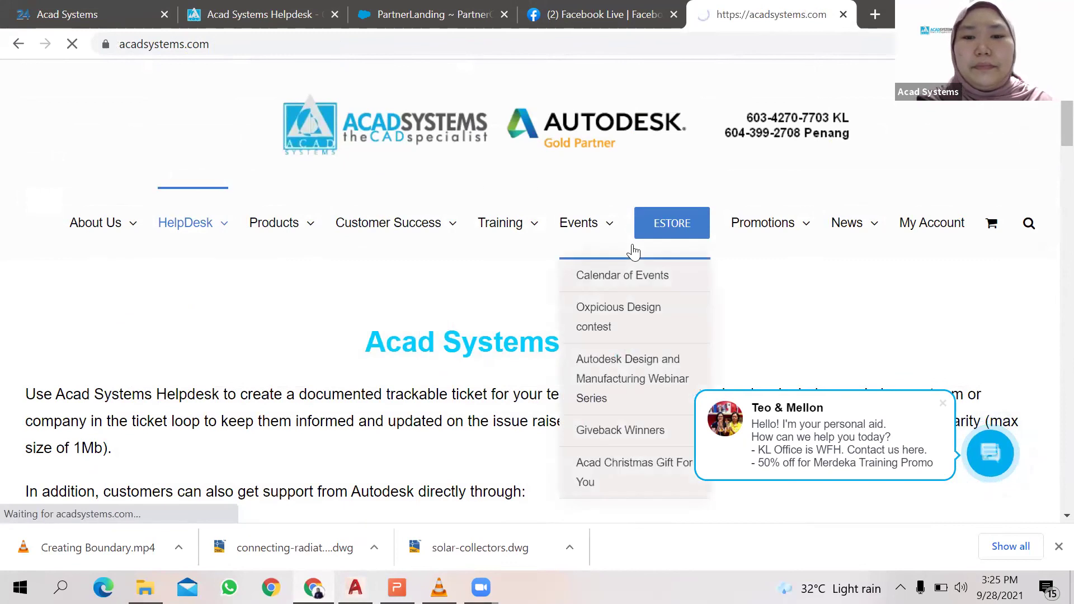
scroll(459, 329, "down", 5)
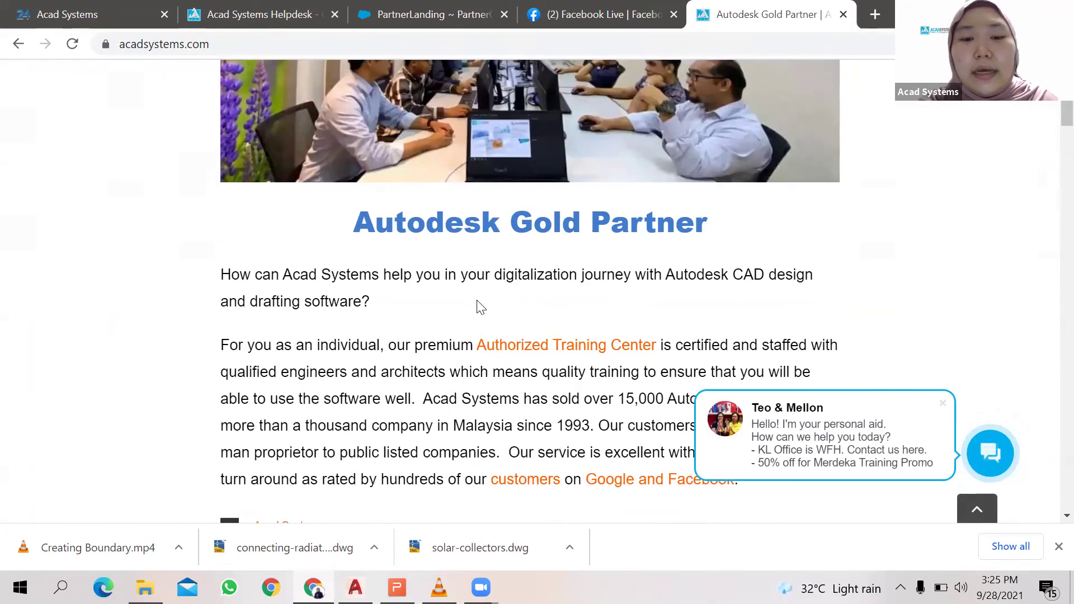
scroll(478, 304, "down", 3)
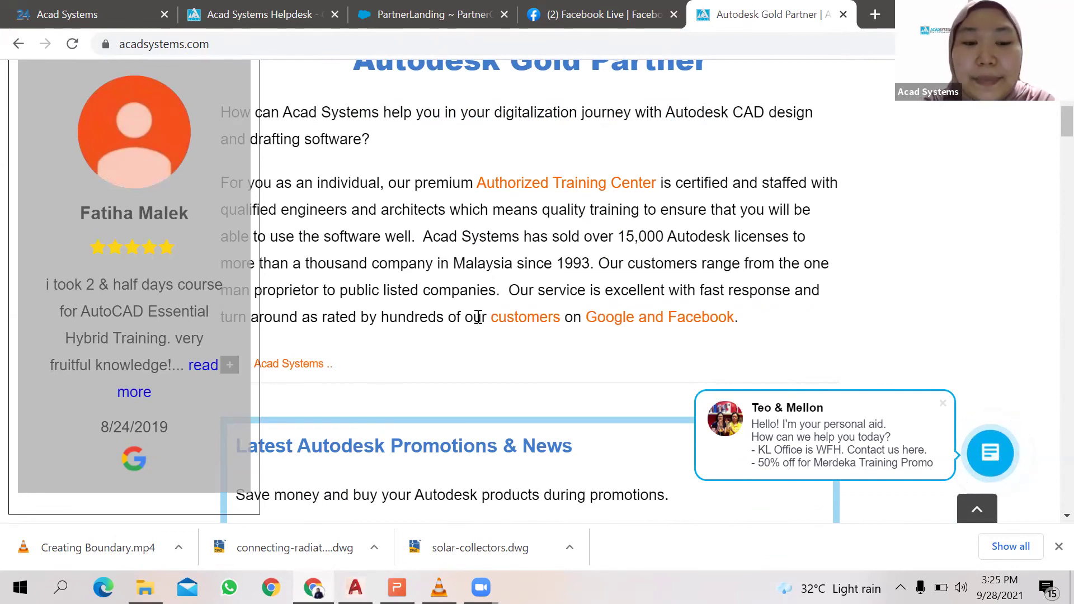
scroll(476, 319, "down", 3)
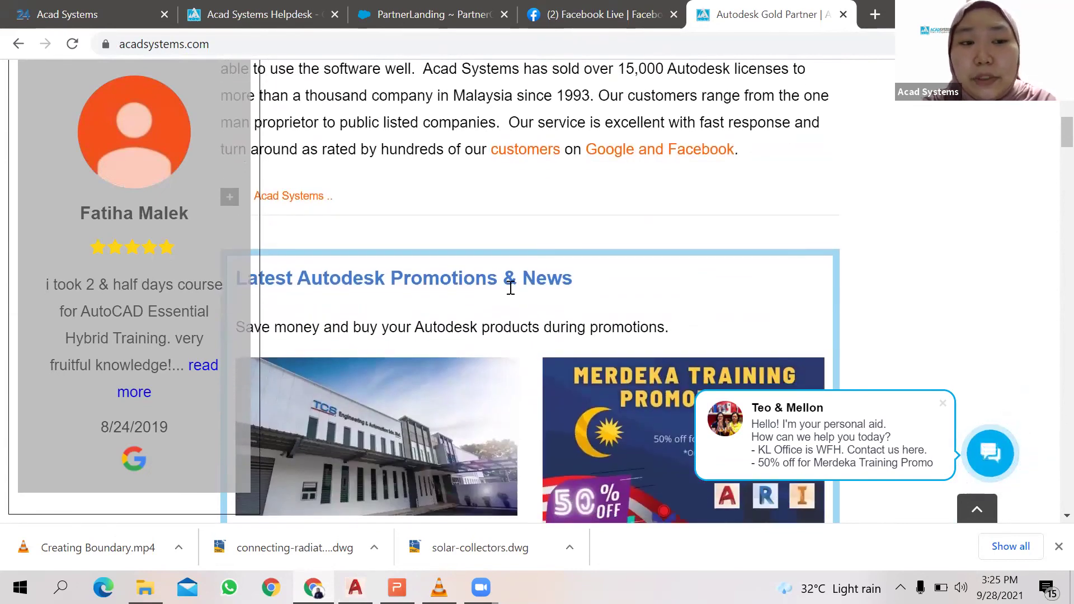
scroll(480, 306, "down", 9)
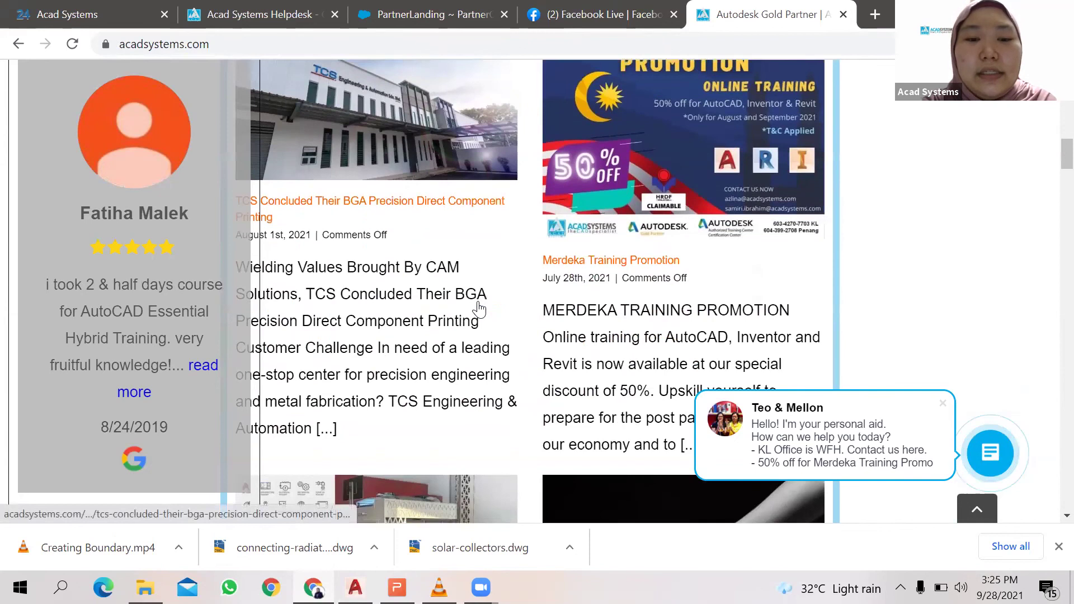
scroll(480, 307, "down", 18)
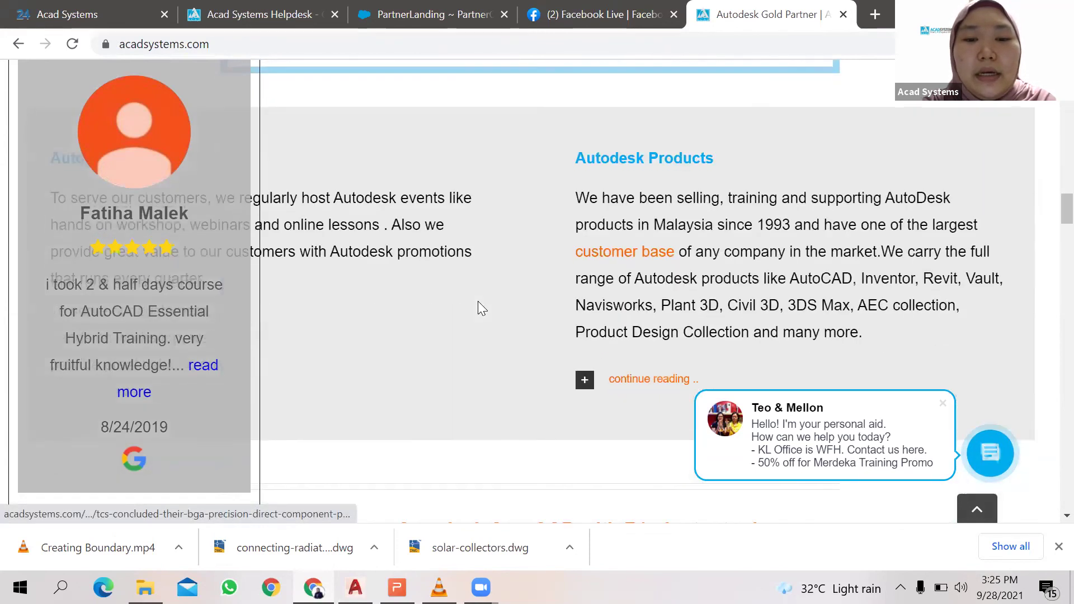
Open the All About Tool Palette in AutoCAD banner under Latest Autodesk Online Lessons.
scroll(460, 387, "up", 1)
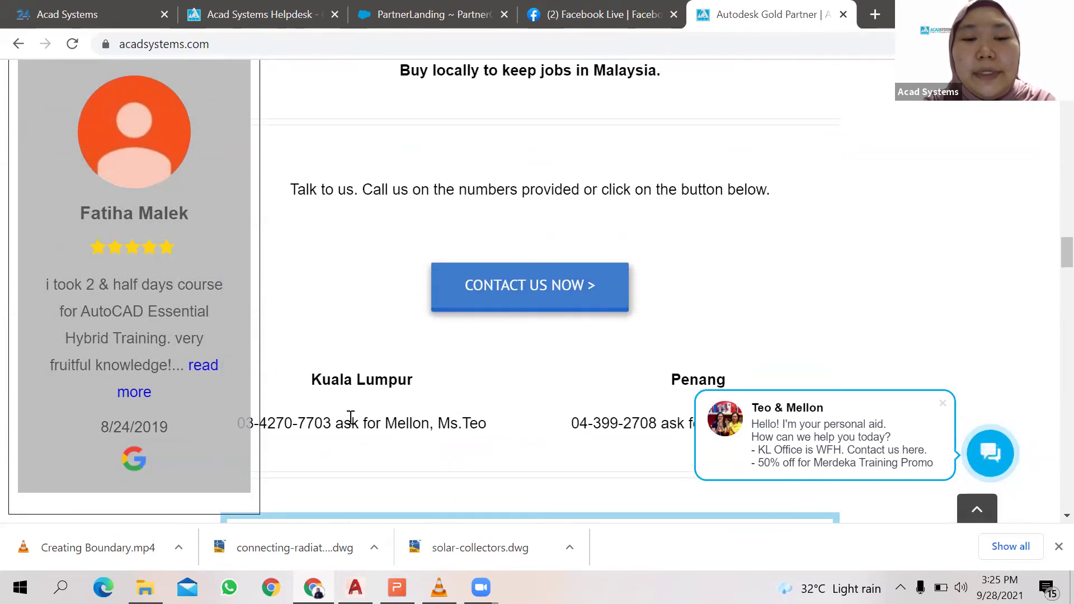
scroll(630, 402, "down", 6)
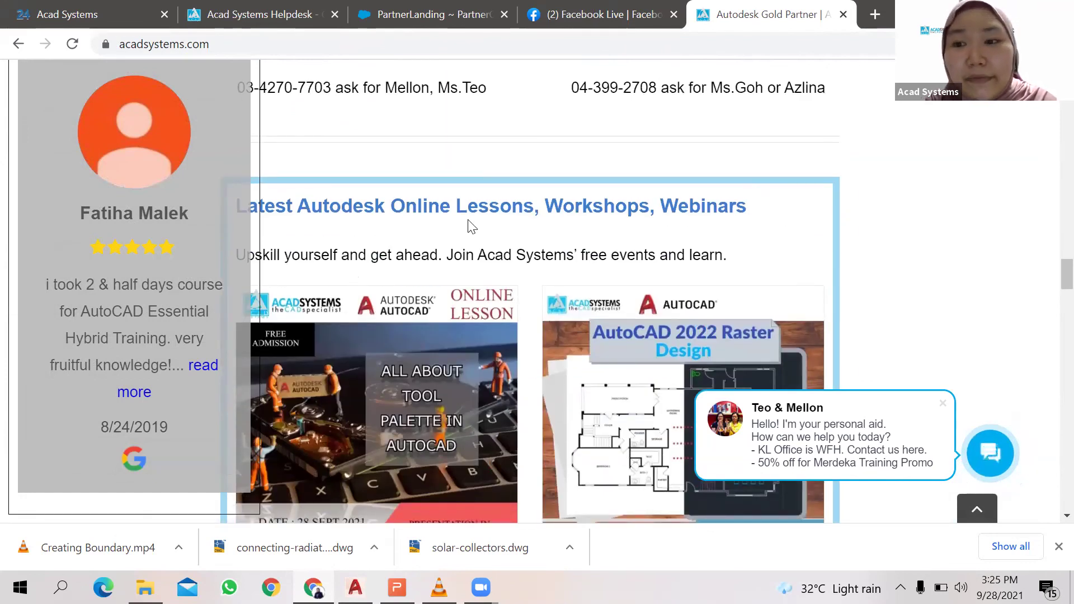
scroll(469, 224, "down", 3)
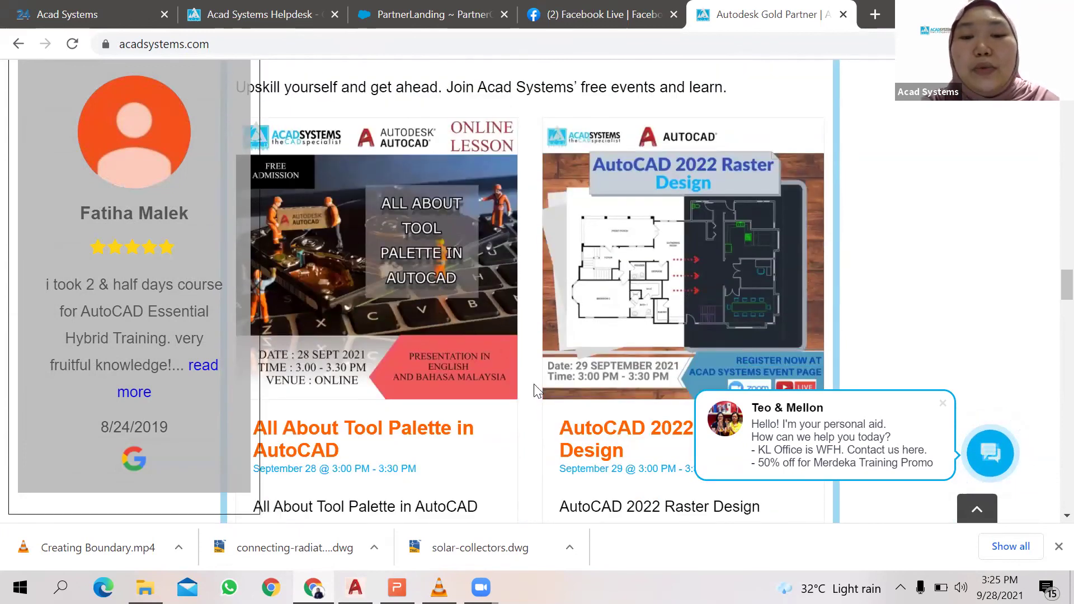
scroll(535, 390, "down", 6)
scroll(535, 390, "up", 6)
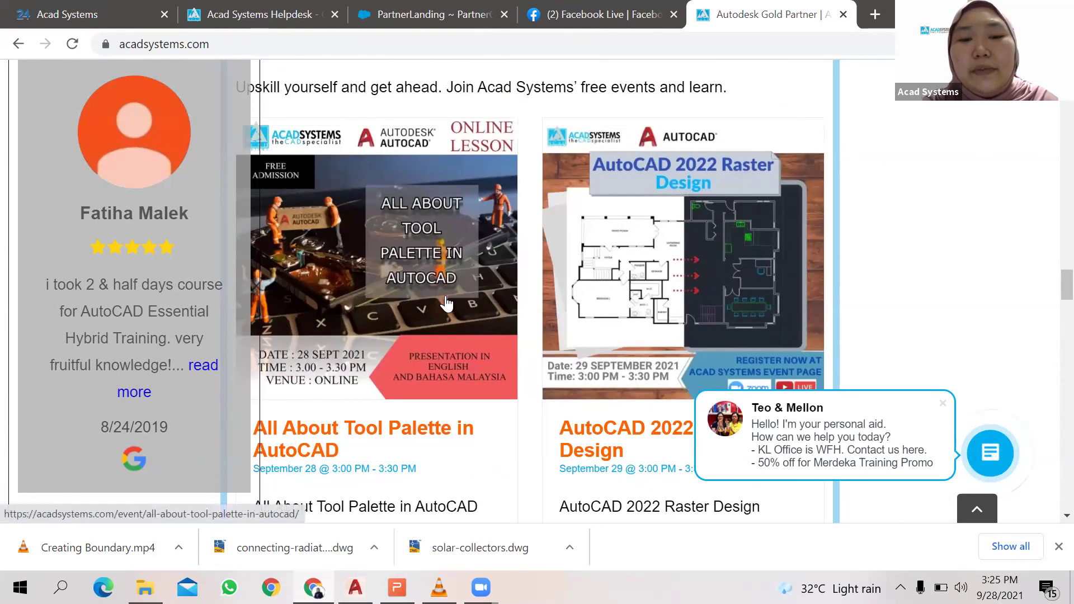
left_click(445, 305)
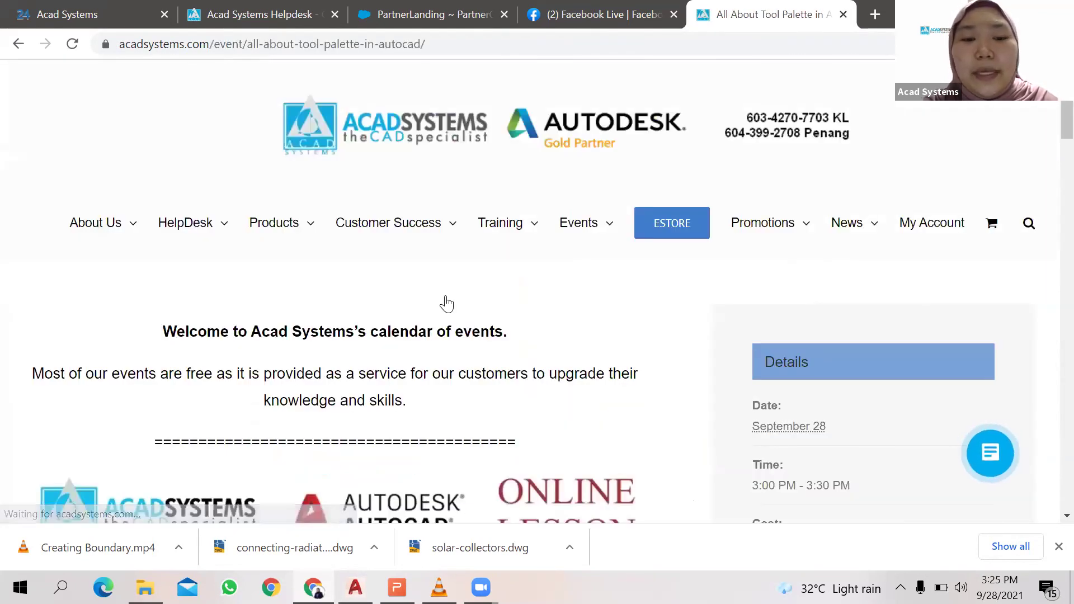
Scroll to the event's RSVP section, then go back to the home page.
scroll(446, 303, "down", 15)
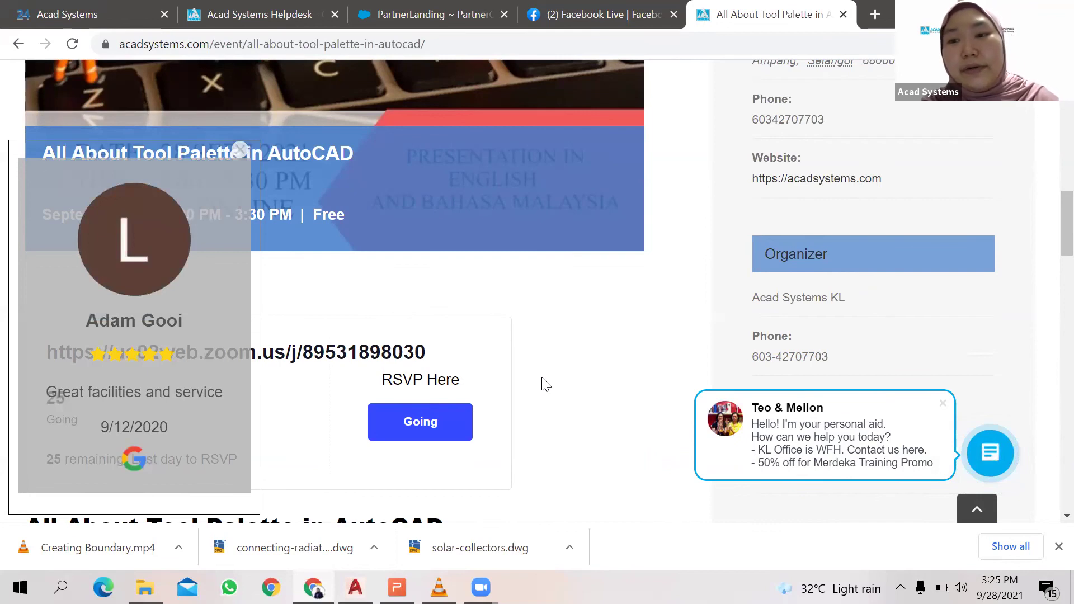
left_click(18, 43)
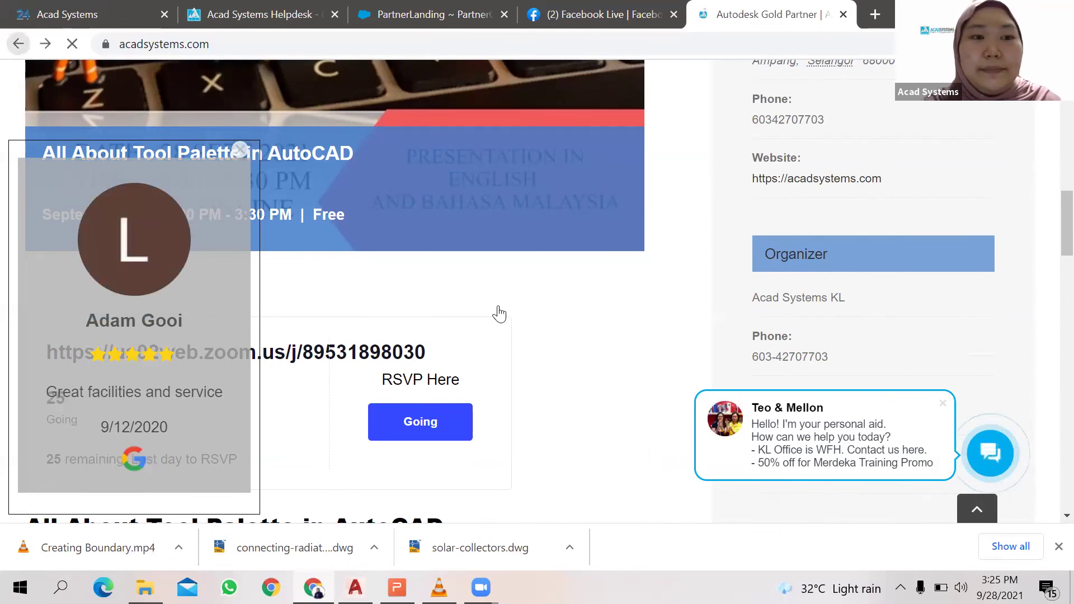
Open the Acad Systems Sdn Bhd YouTube channel from the footer's YouTube icon.
scroll(618, 315, "down", 12)
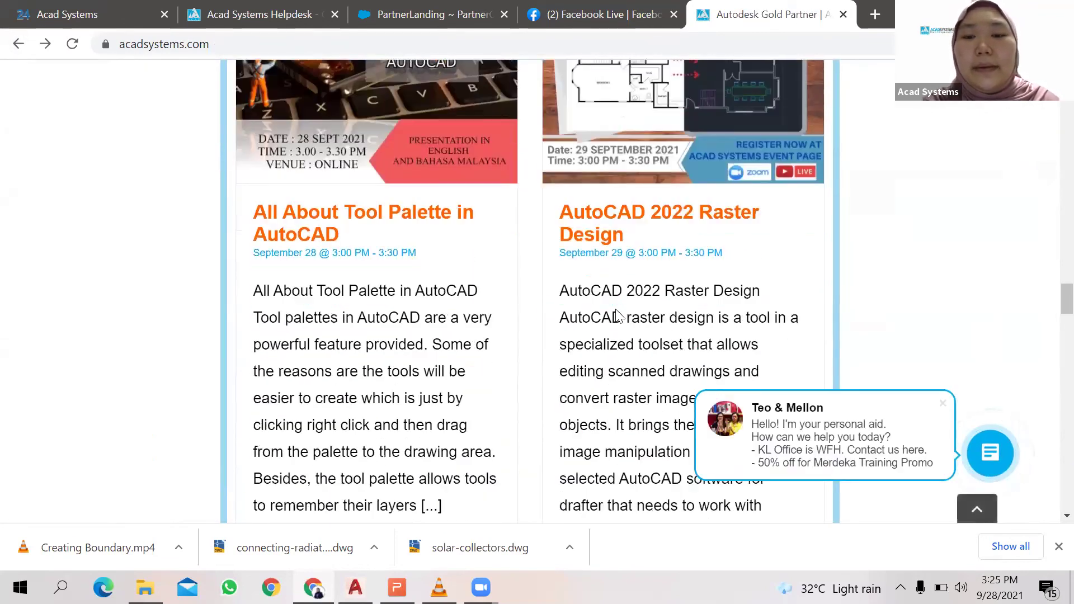
scroll(617, 310, "down", 15)
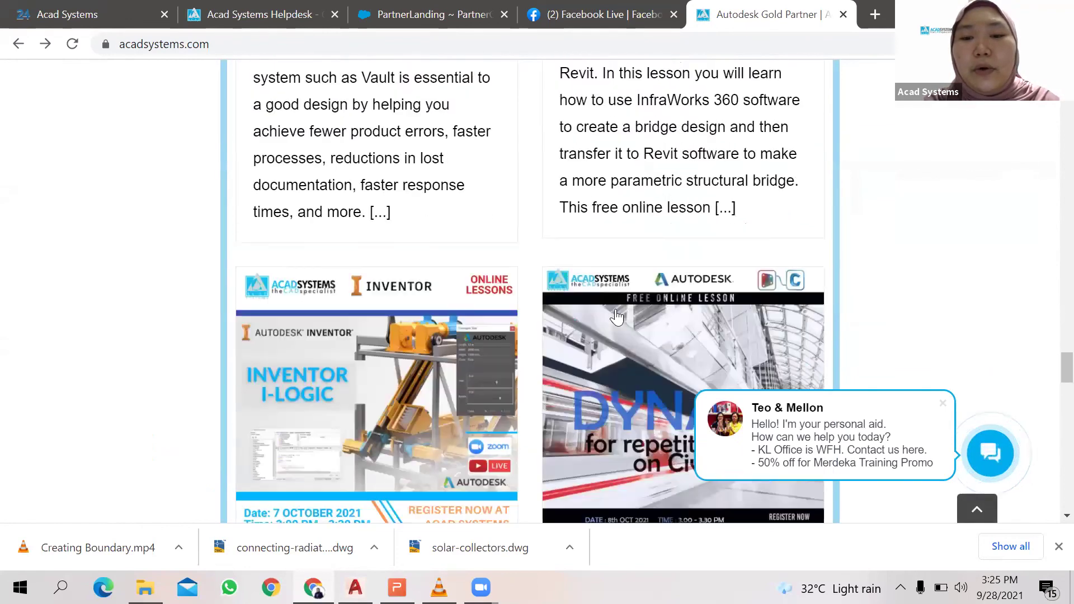
scroll(618, 315, "down", 15)
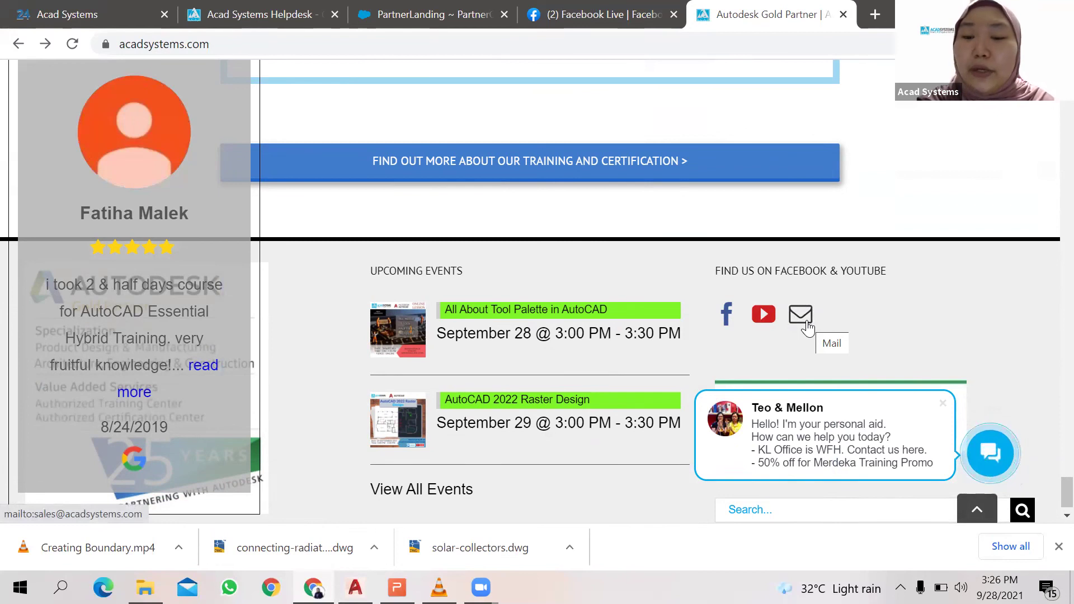
left_click(761, 317)
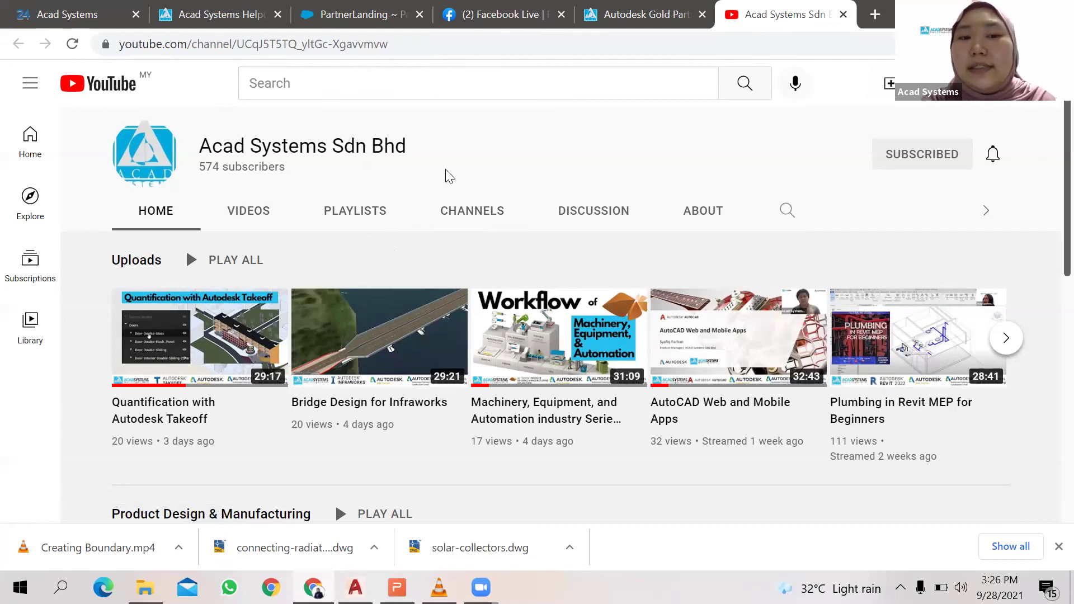
Switch to the channel's VIDEOS tab and browse uploads like Plumbing in Revit MEP for Beginners.
left_click(226, 217)
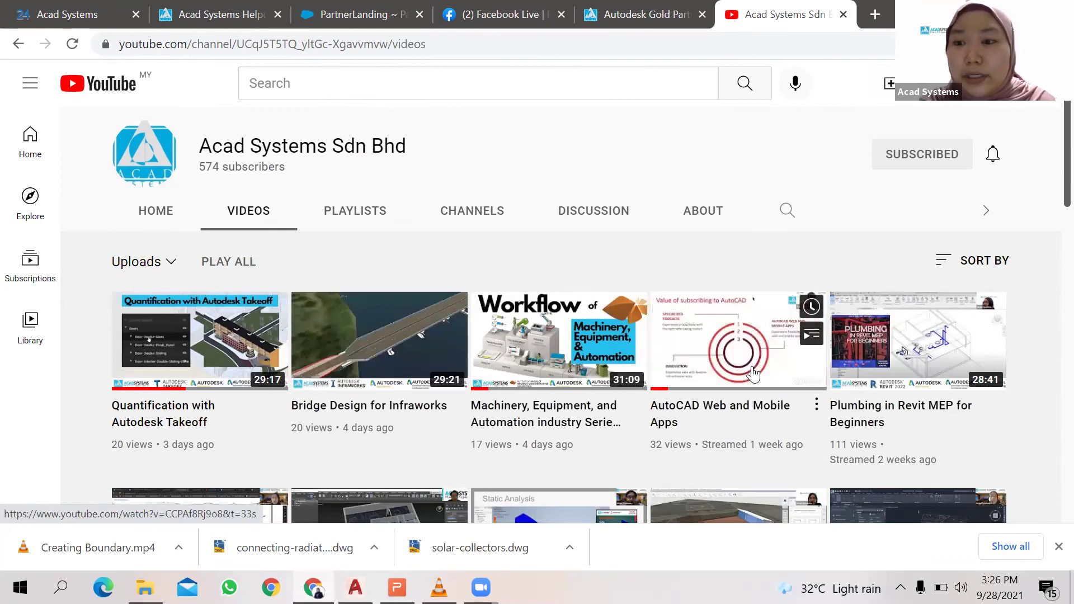
scroll(753, 374, "down", 6)
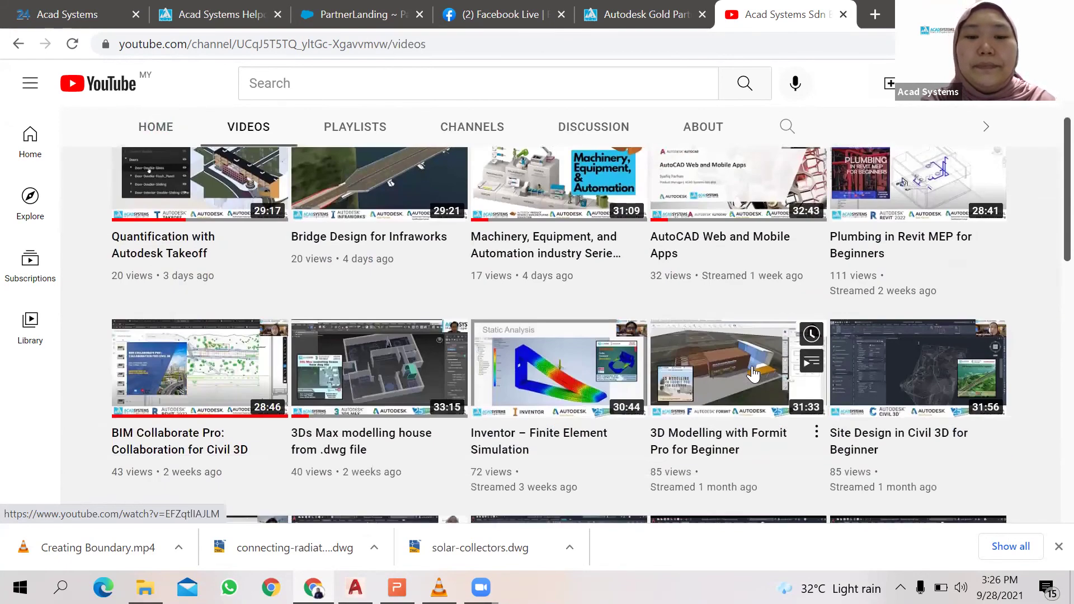
scroll(753, 374, "up", 6)
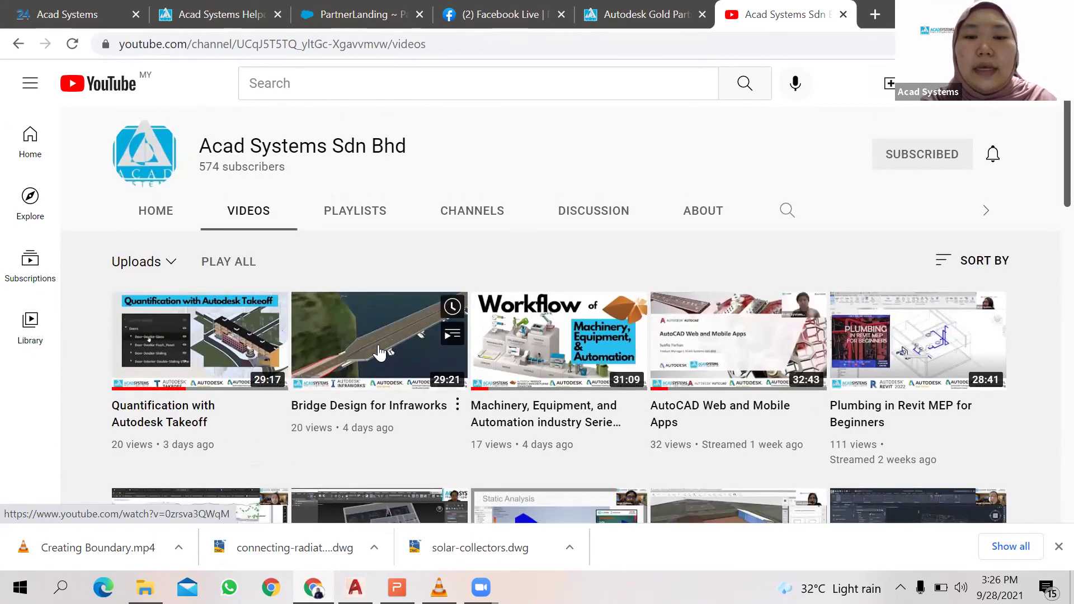
scroll(485, 311, "down", 1)
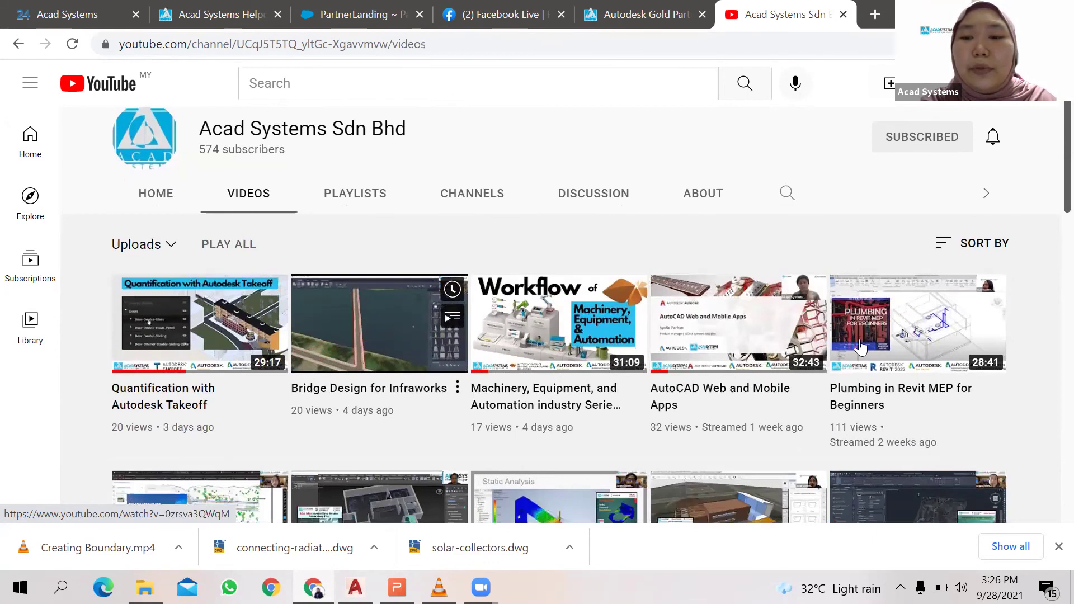
scroll(729, 366, "down", 2)
scroll(728, 366, "down", 1)
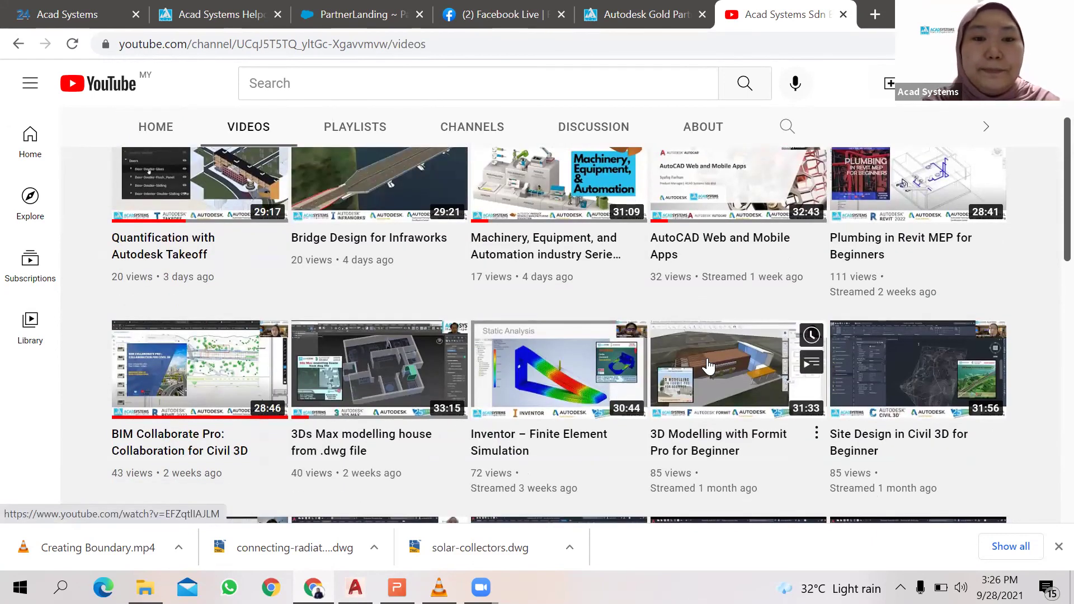
scroll(707, 364, "up", 3)
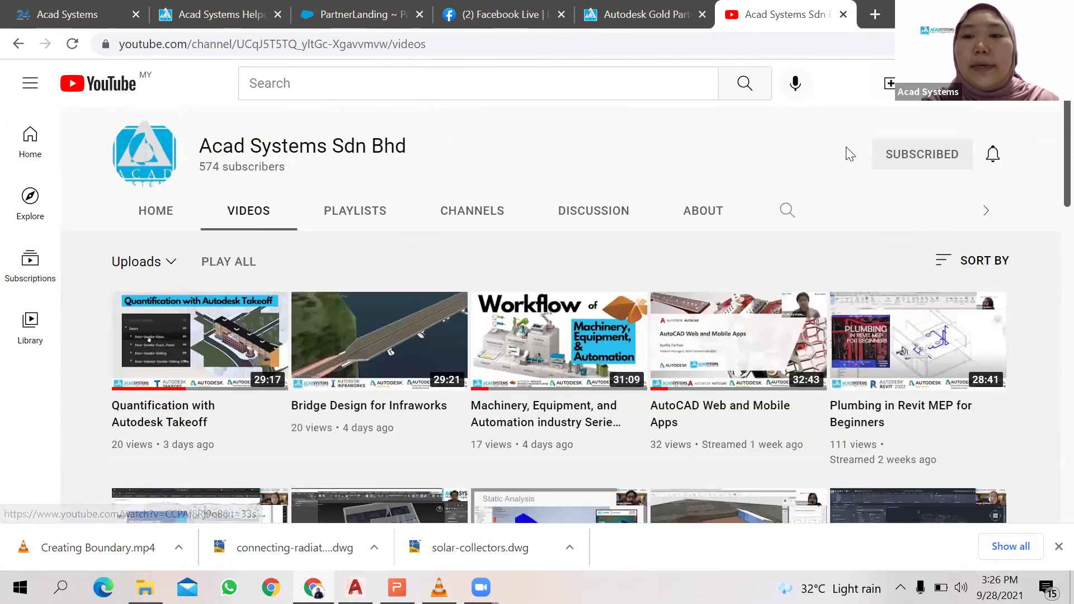